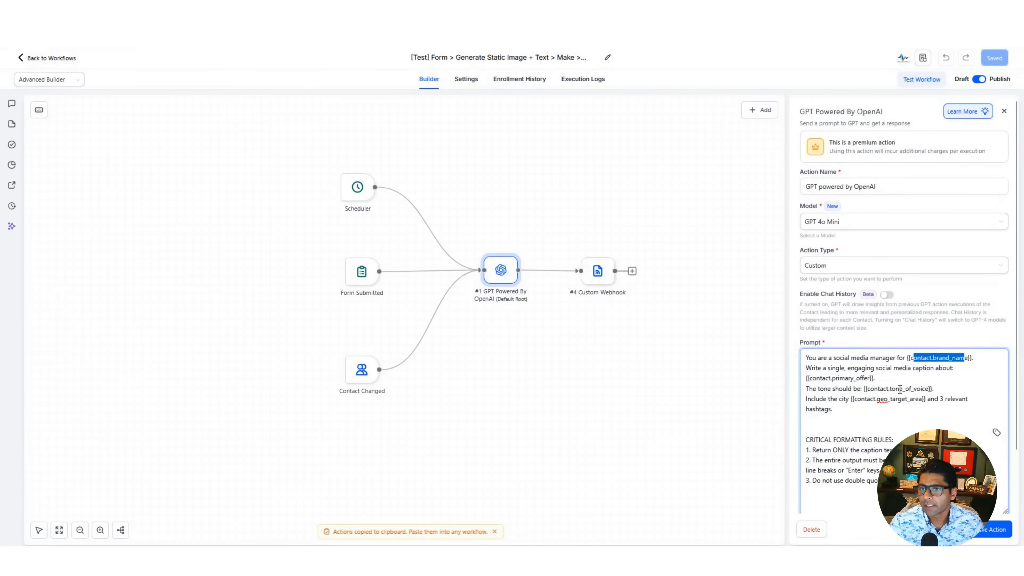
- Examine the brand name, primary offer, tone of voice and geo target area contact fields used in the GPT action's prompt
left_click_drag(809, 378, 877, 386)
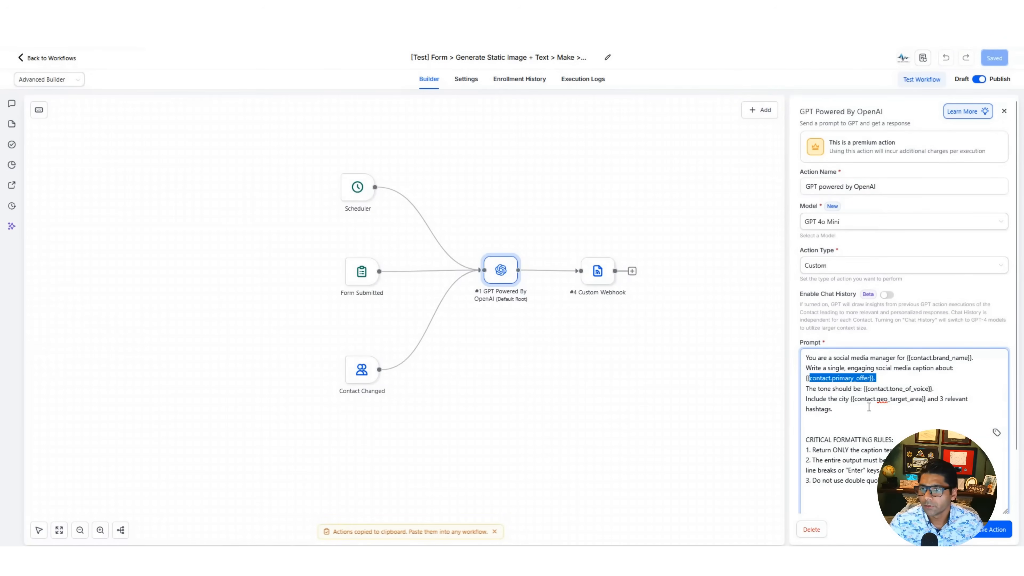
left_click(875, 389)
left_click_drag(880, 392, 914, 399)
left_click(900, 417)
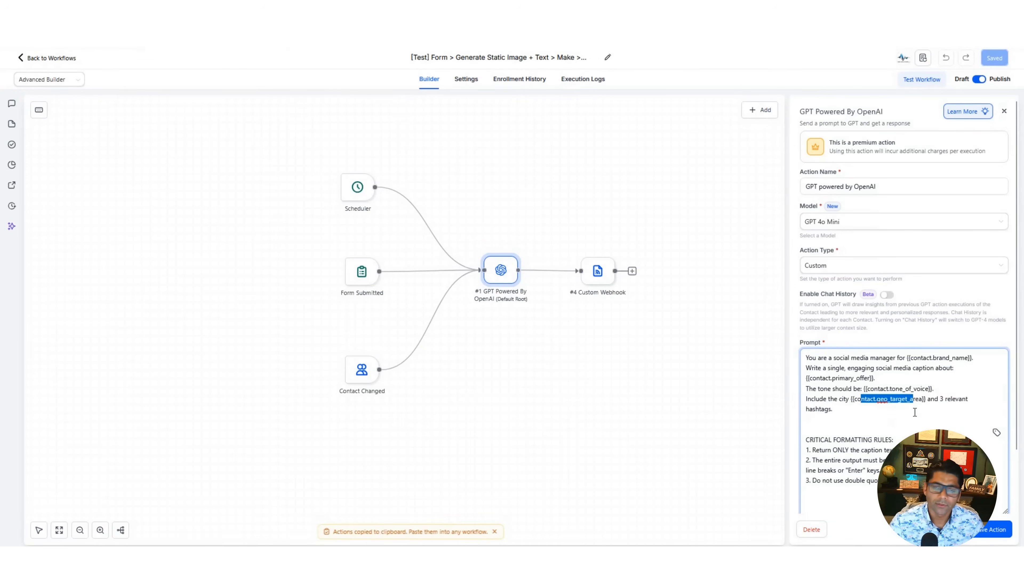
left_click(913, 413)
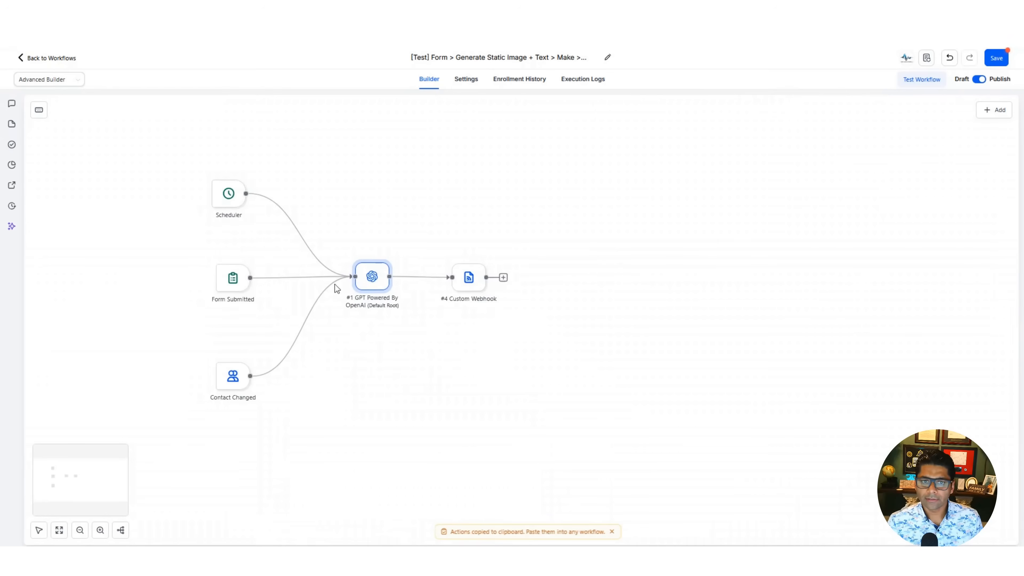
- Open the Custom Webhook action and review its Make webhook URL, headers and raw JSON body containing the caption
left_click(469, 278)
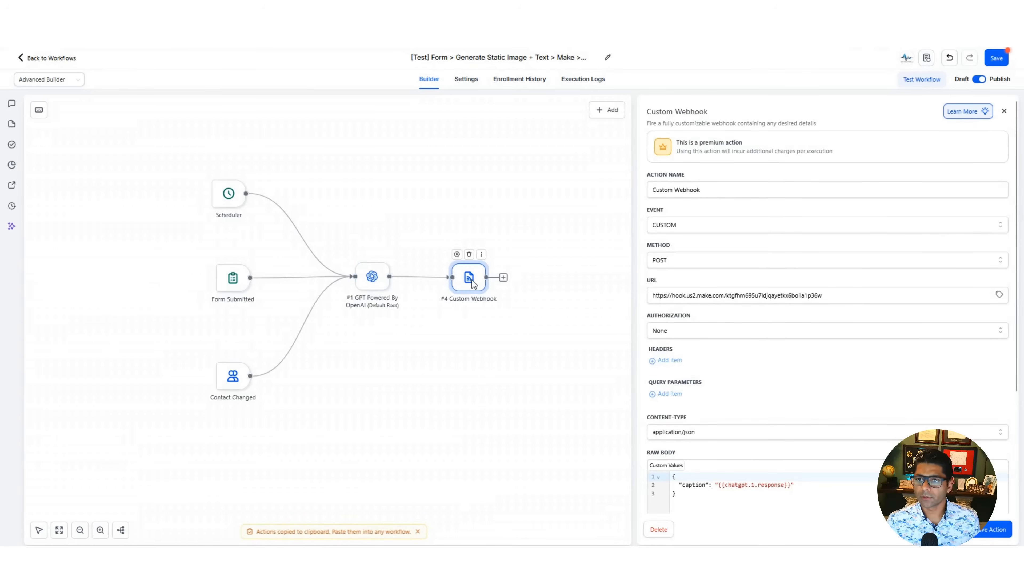
double_click(735, 295)
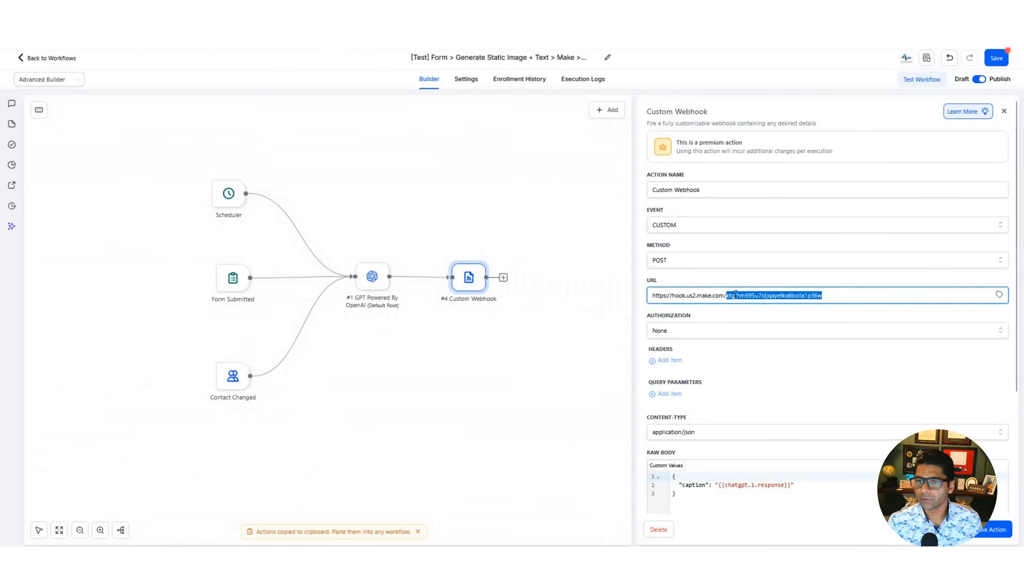
left_click(669, 360)
scroll(684, 300, "down", 3)
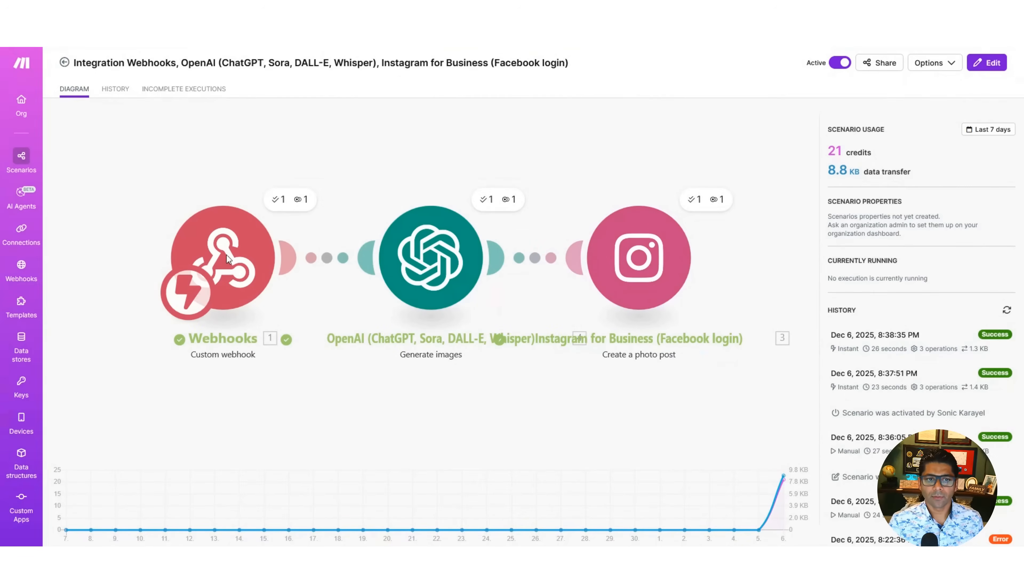
- Switch to the Make scenario and inspect the Webhooks module's address and the OpenAI image module's model and prompt, cancelling both dialogs
left_click(227, 254)
left_click(343, 277)
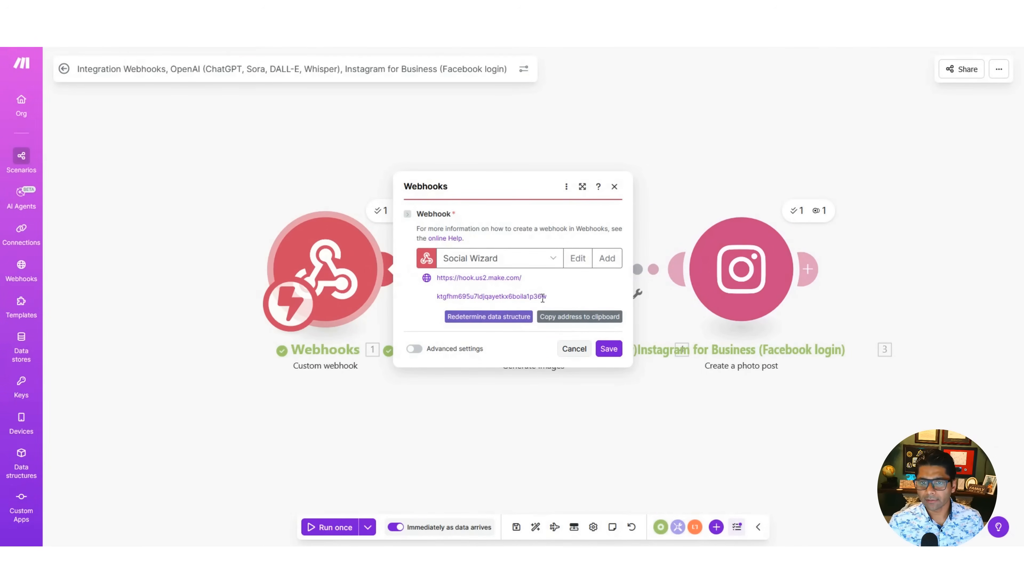
left_click(562, 349)
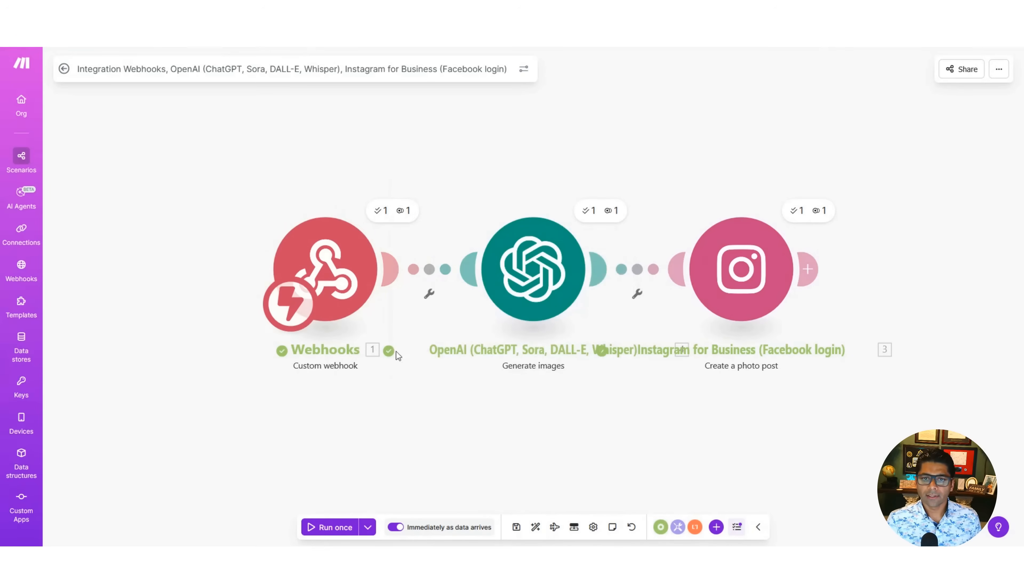
left_click(531, 290)
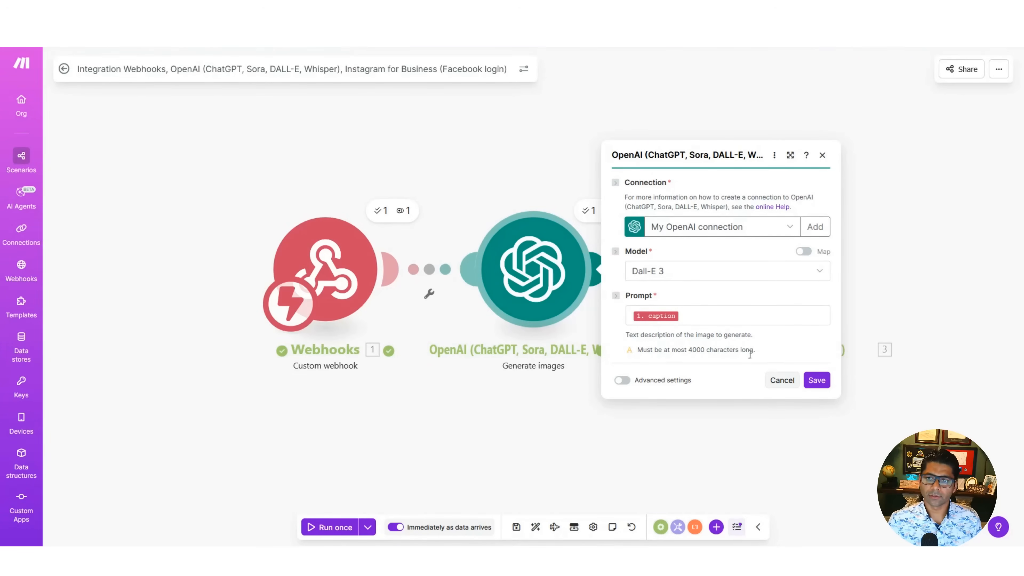
left_click(783, 380)
- Inspect the Instagram photo post module's photo URL and caption mapping, and look over the existing posts on the Instagram profile
left_click(737, 282)
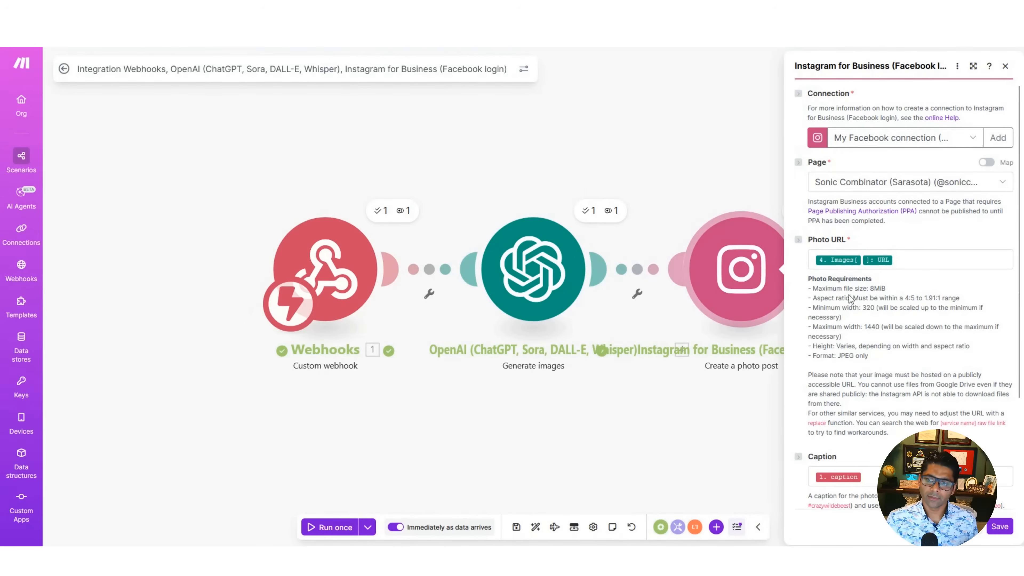
scroll(848, 295, "down", 4)
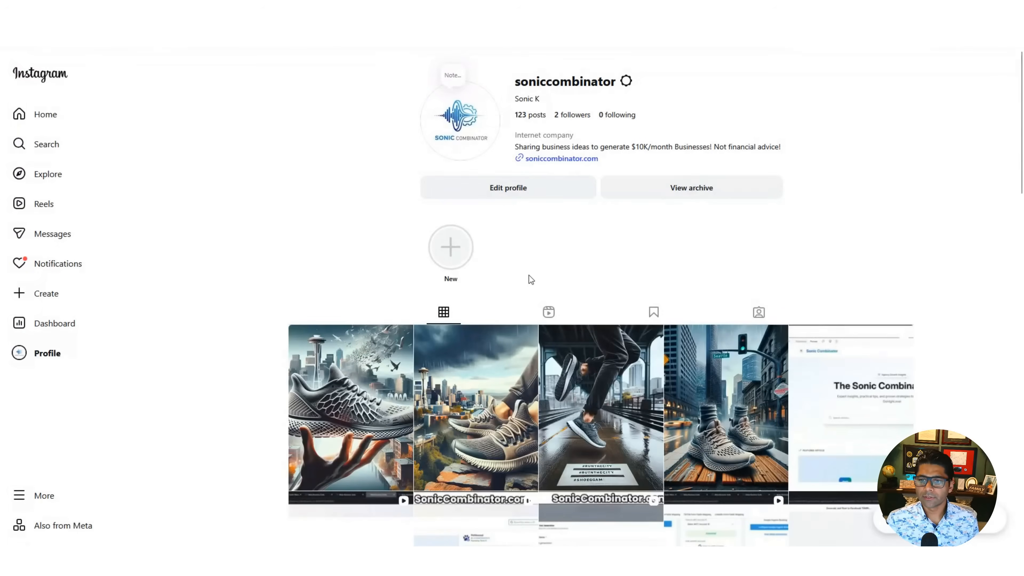
scroll(528, 275, "down", 3)
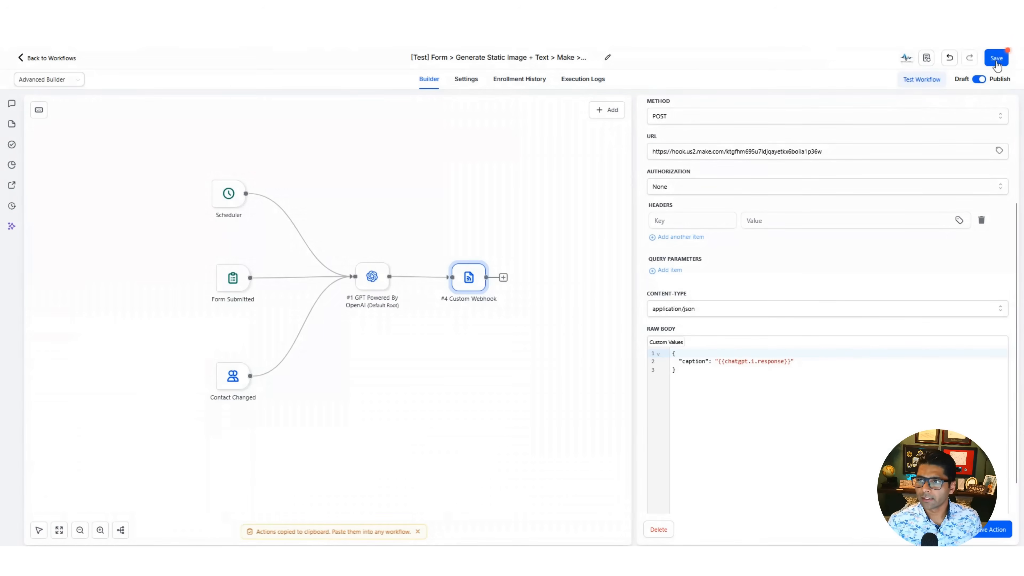
- Return to the HighLevel workflow, save it and run a workflow test for the test contact
left_click(993, 59)
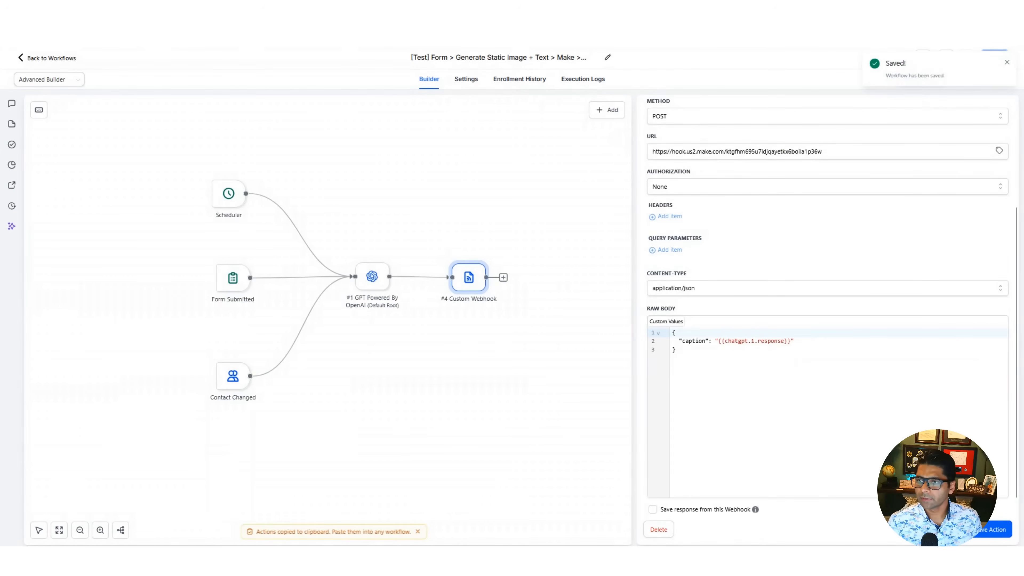
left_click(922, 79)
left_click(871, 159)
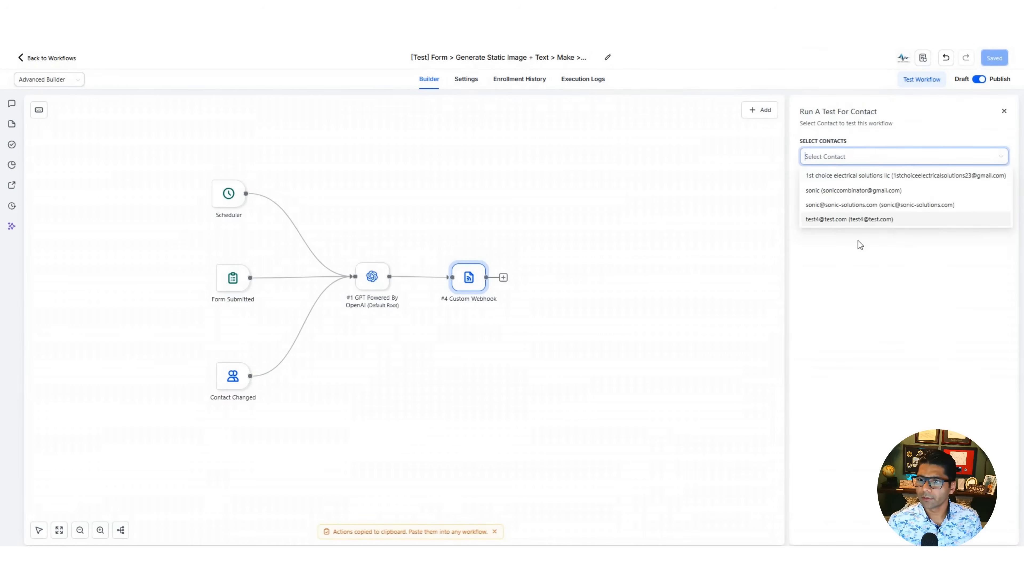
left_click(860, 221)
left_click(861, 264)
left_click(815, 182)
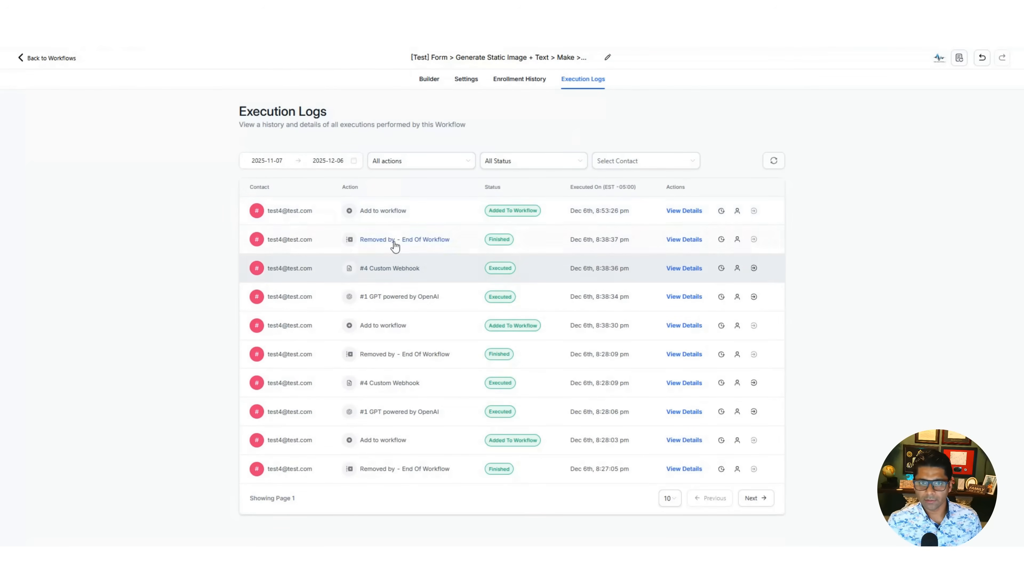
- Refresh the execution logs and read the event details of the latest GPT powered by OpenAI and Custom Webhook executions
left_click(773, 160)
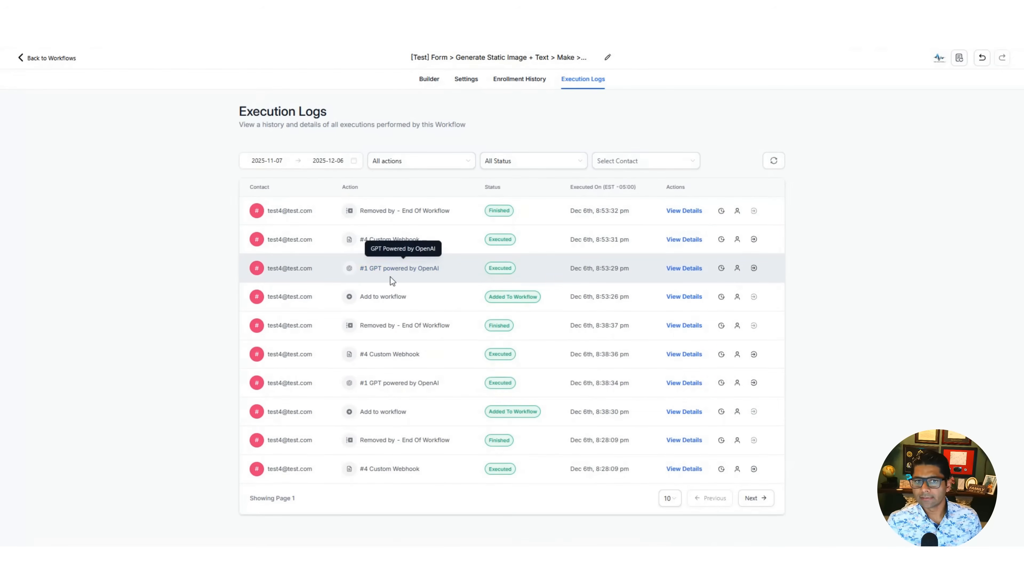
left_click(696, 274)
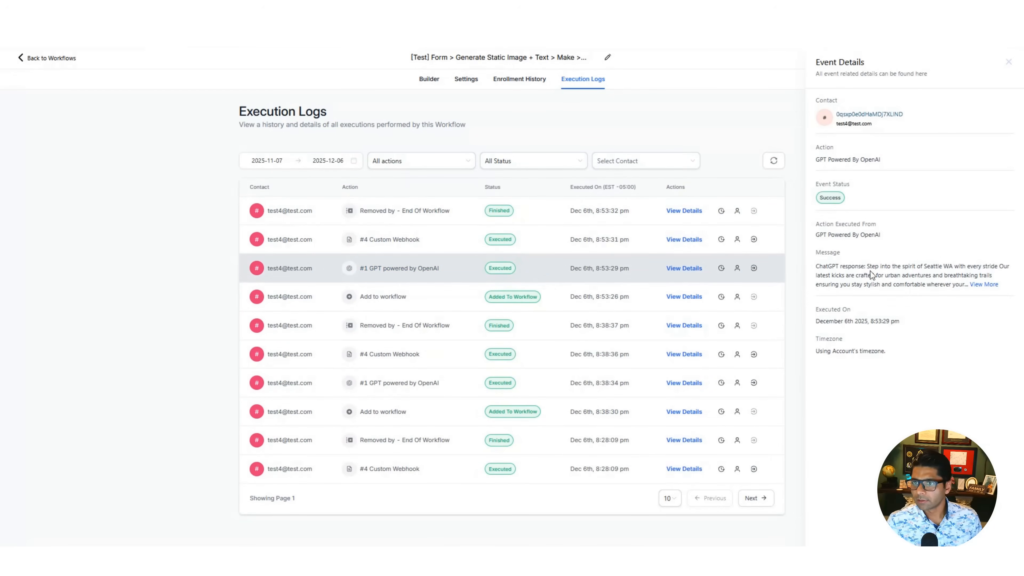
left_click_drag(867, 266, 898, 286)
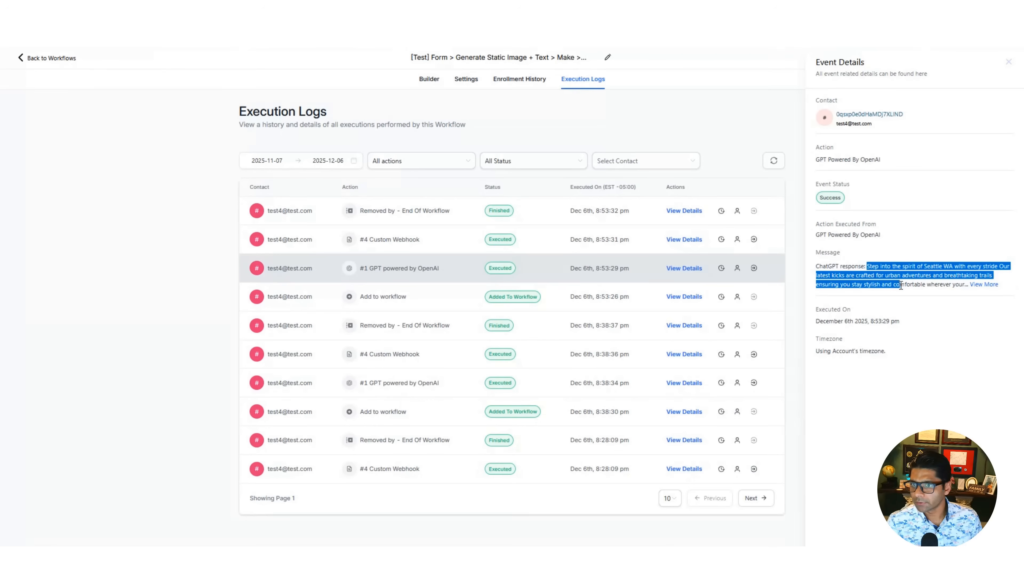
left_click_drag(899, 285, 905, 288)
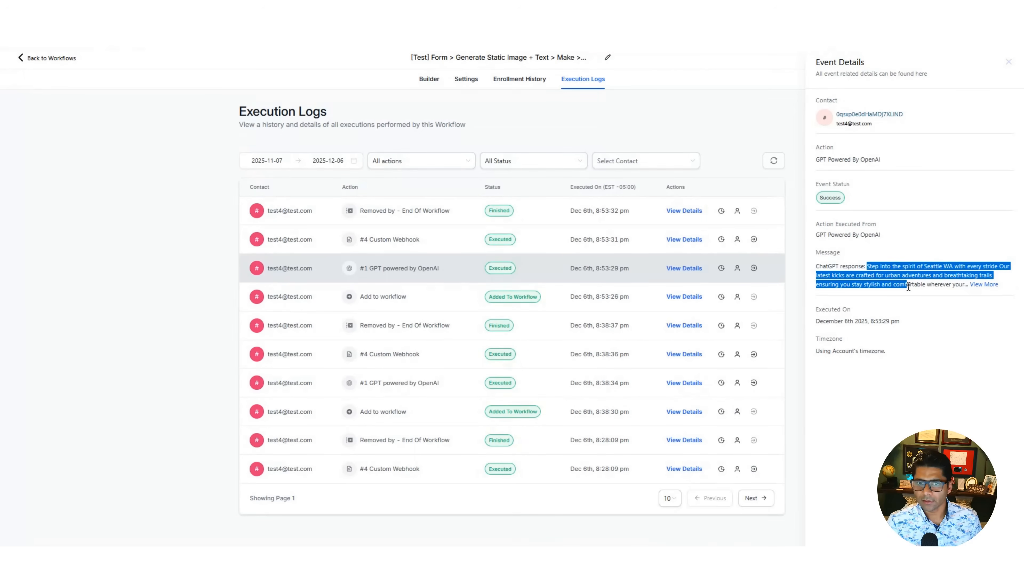
left_click(685, 241)
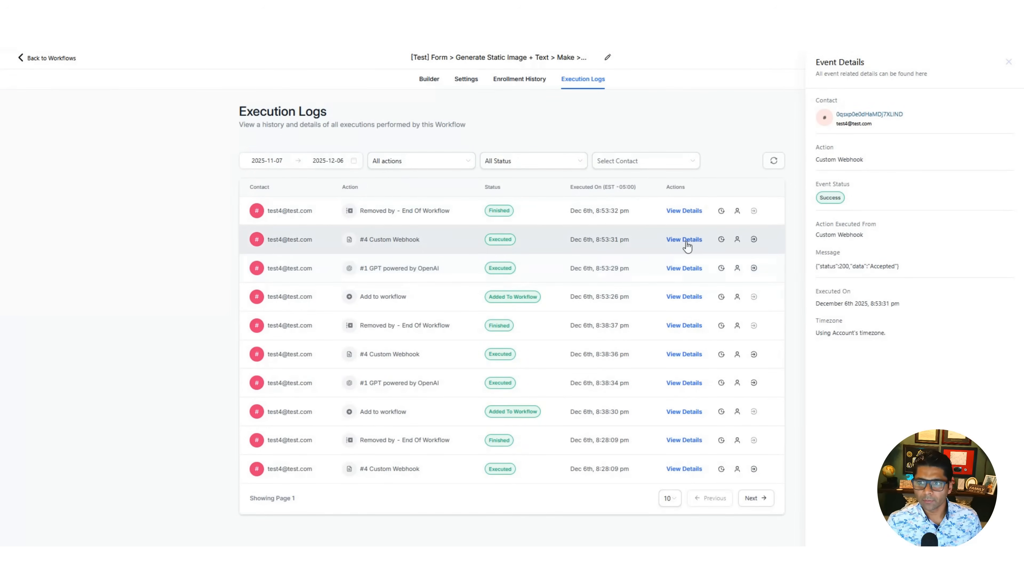
left_click_drag(838, 267, 862, 268)
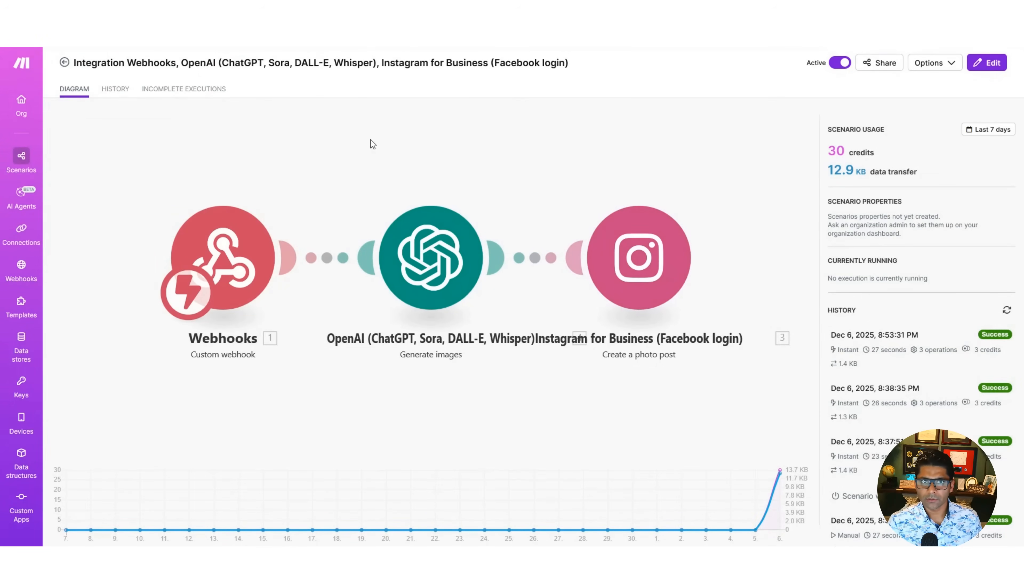
- Switch to the Instagram profile and open the newest post in the grid
left_click(314, 18)
scroll(298, 163, "down", 3)
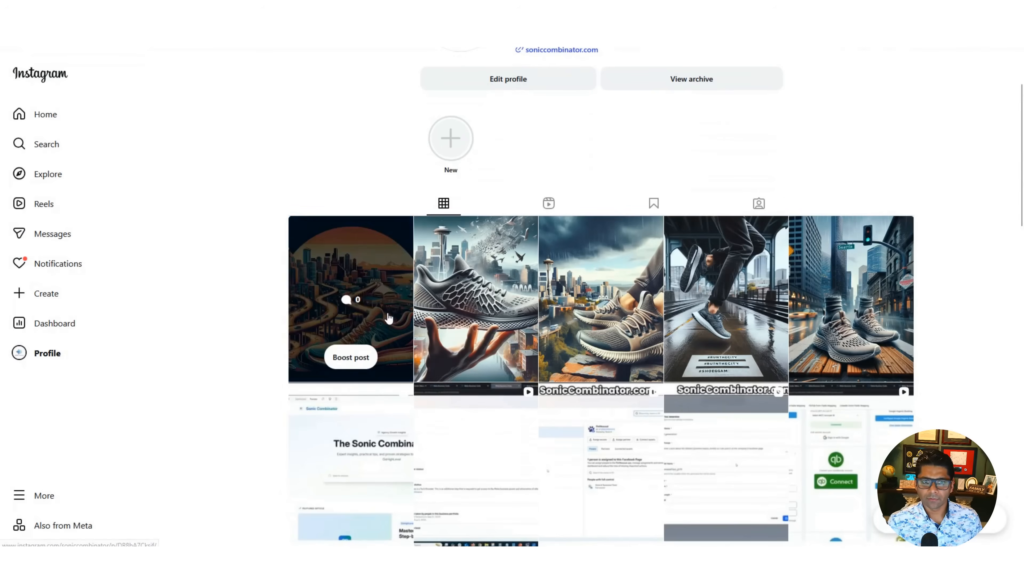
left_click(385, 270)
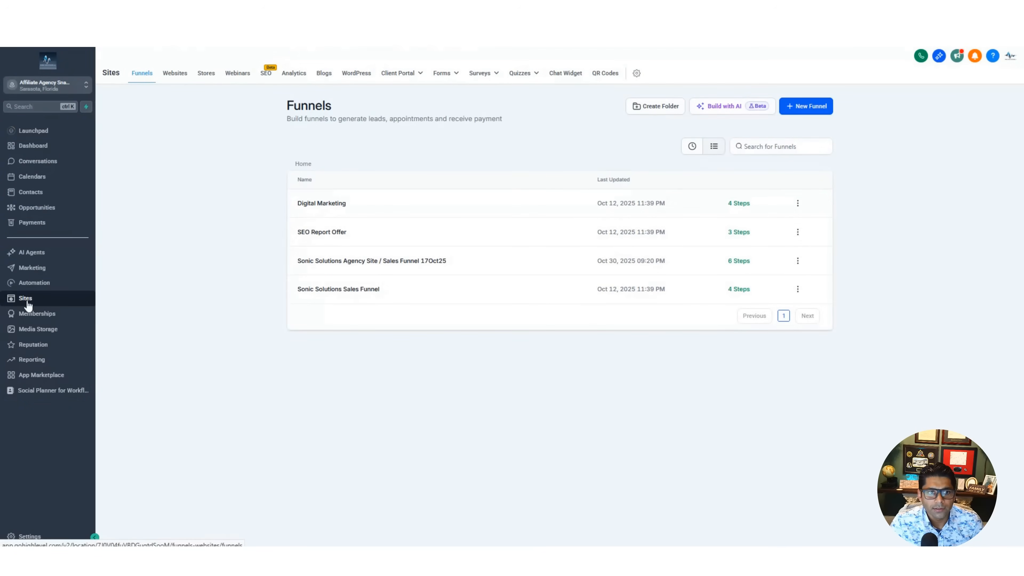
- Switch to HighLevel, open the Social Wizard Setup form in the form builder and review its fields
left_click(451, 76)
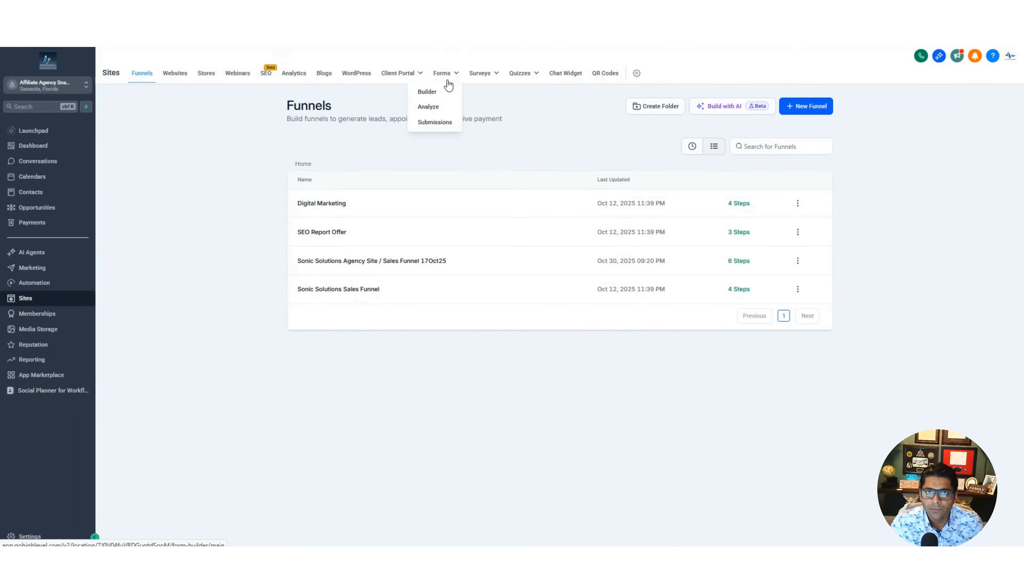
left_click(428, 95)
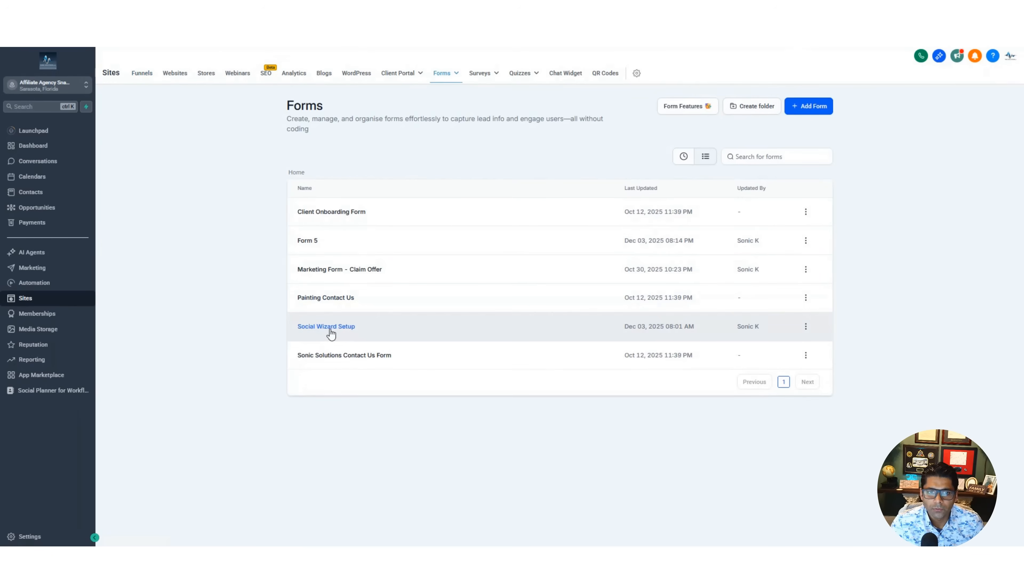
left_click(331, 329)
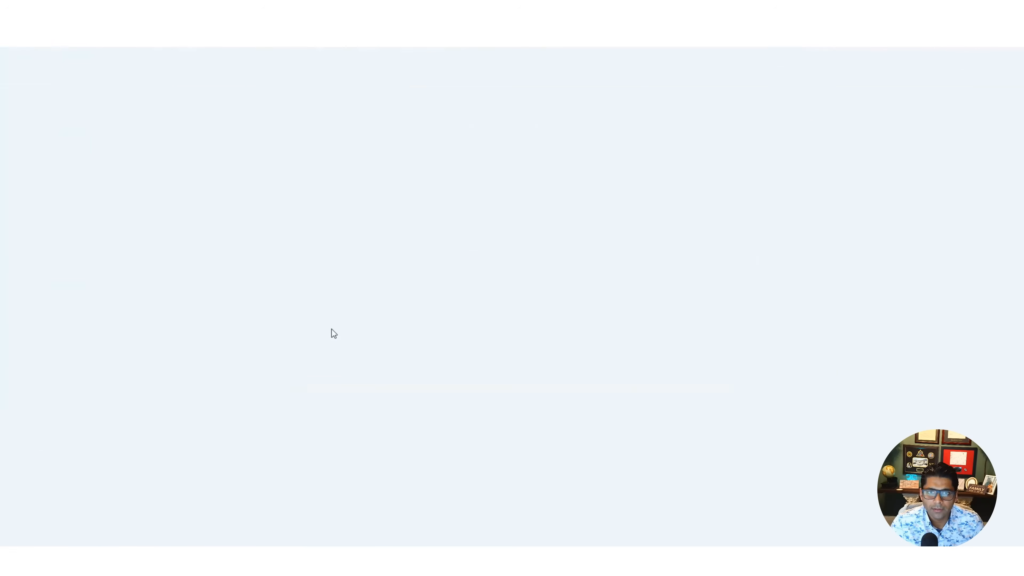
scroll(632, 315, "down", 2)
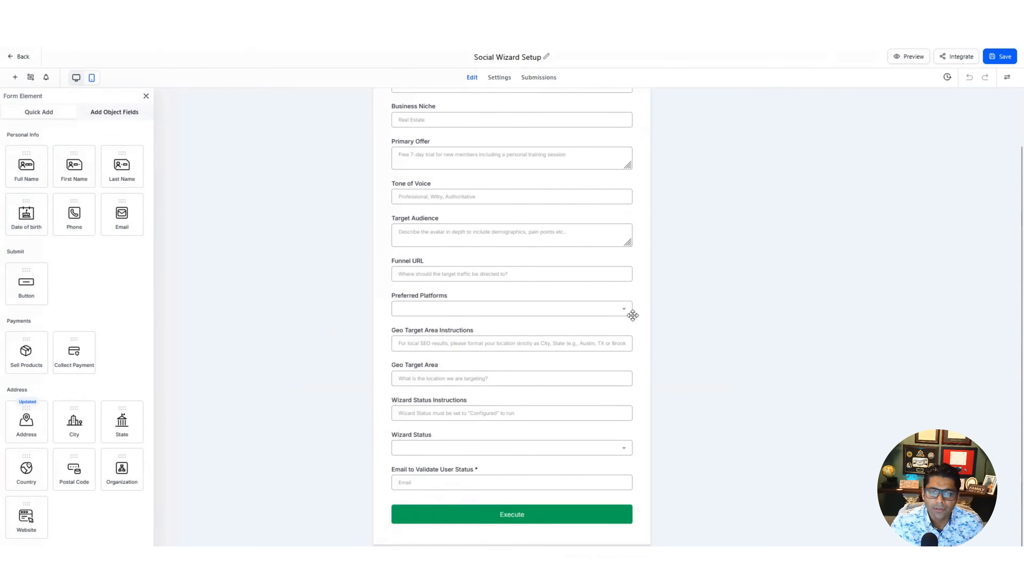
scroll(632, 316, "up", 2)
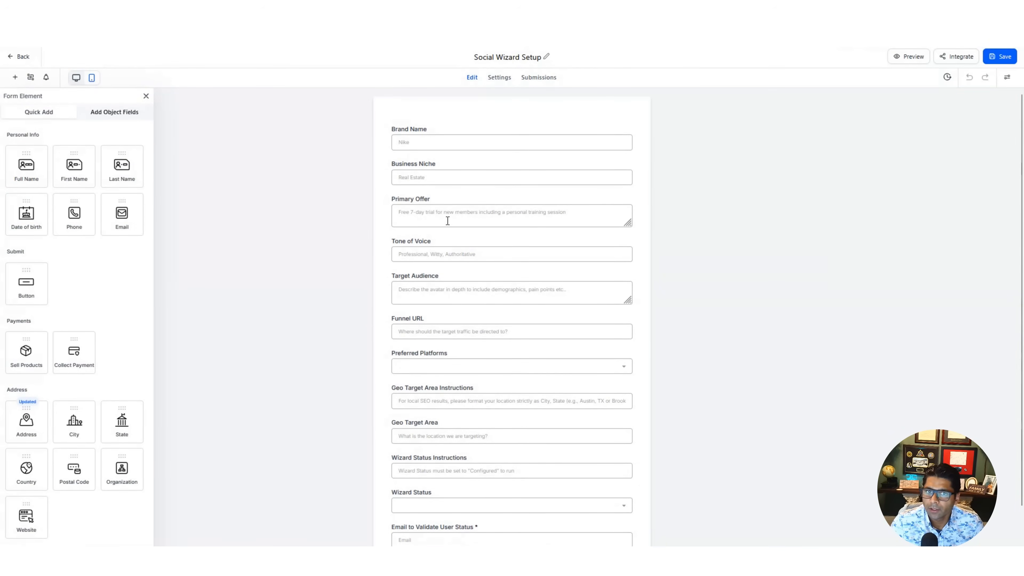
scroll(453, 261, "down", 2)
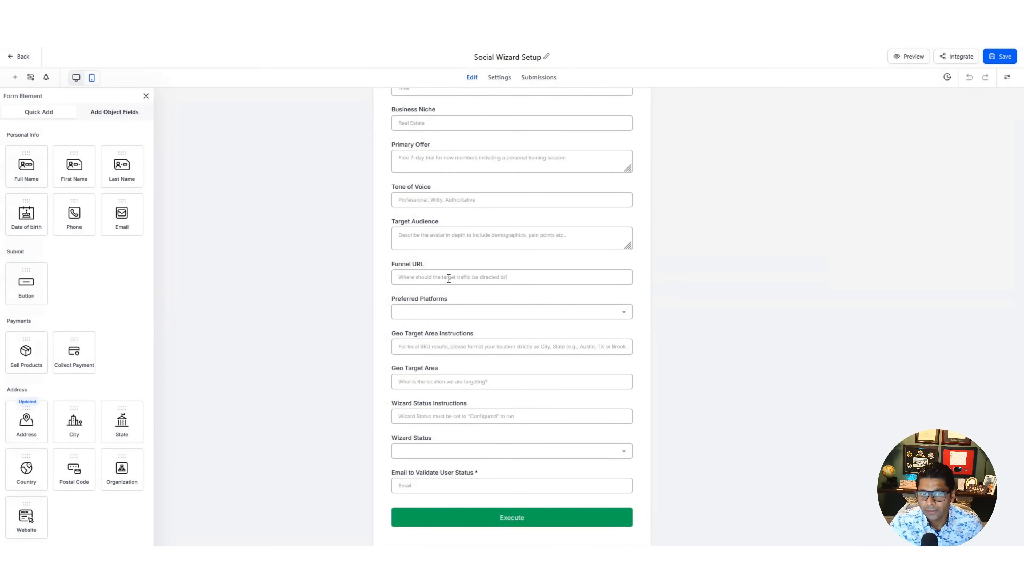
- Inspect the Preferred Platforms options, the Geo Target Area Instructions field and the Wizard Status options in the form
left_click(495, 318)
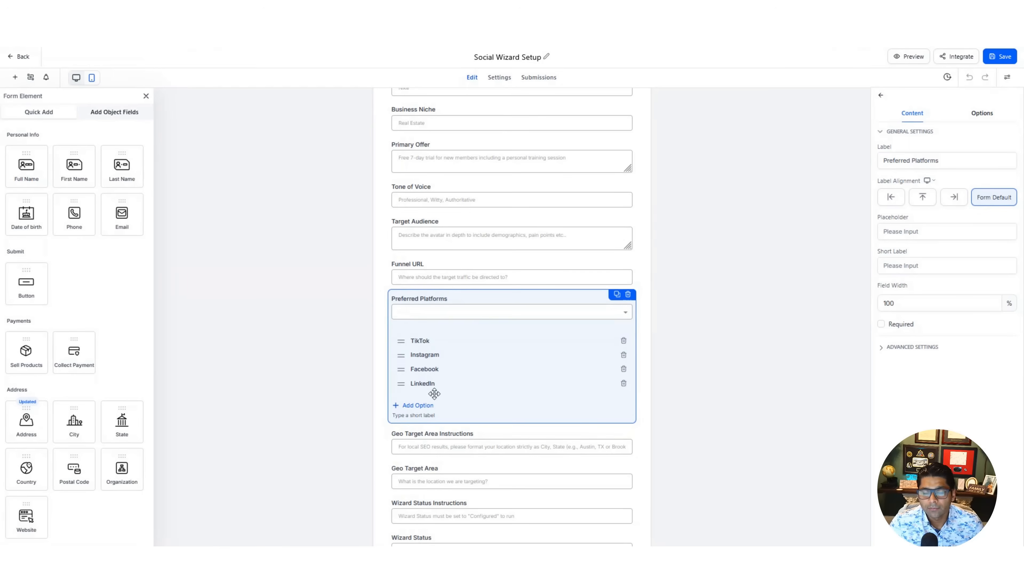
left_click(635, 311)
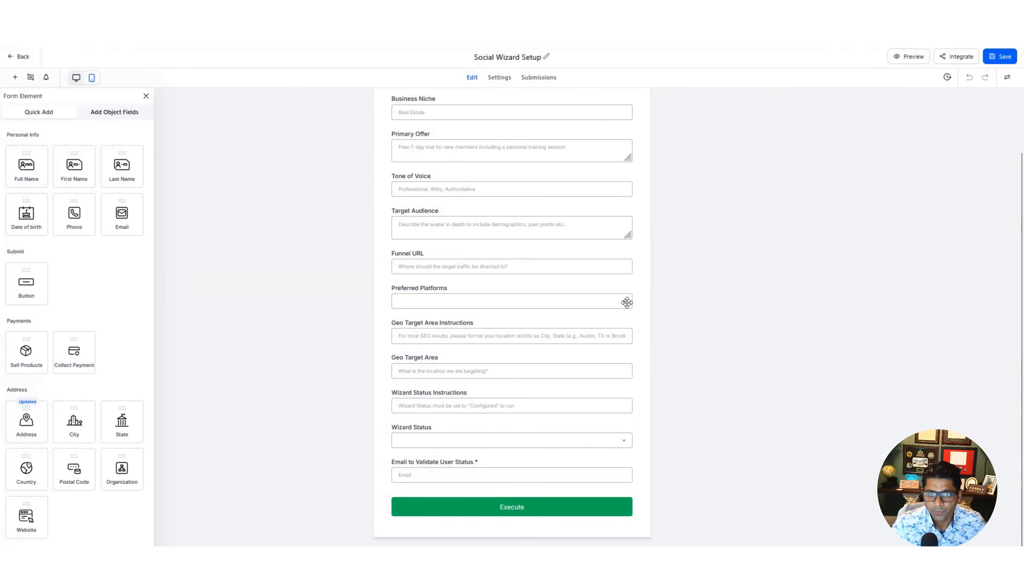
left_click(453, 335)
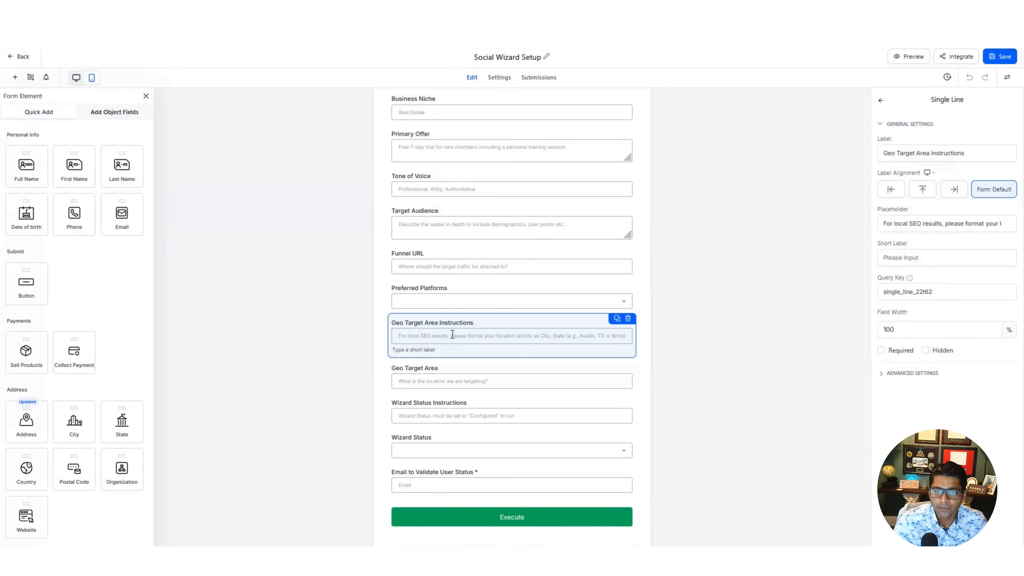
left_click(422, 441)
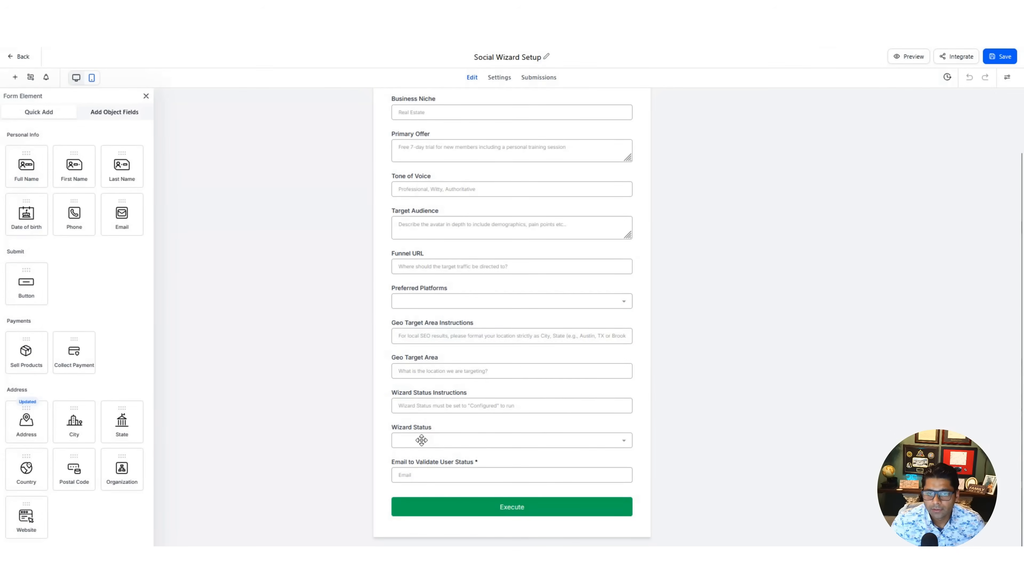
left_click(624, 441)
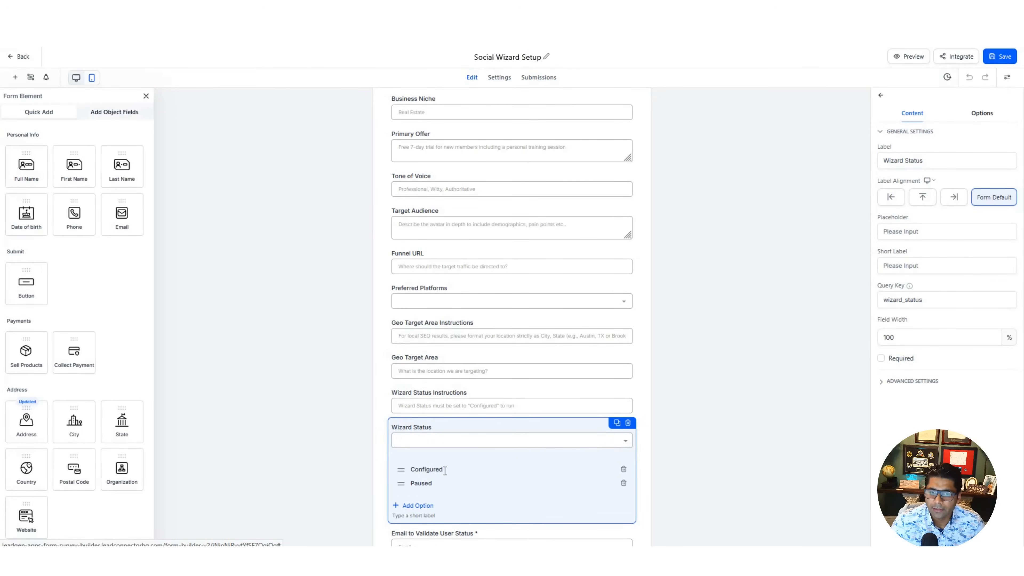
left_click(690, 391)
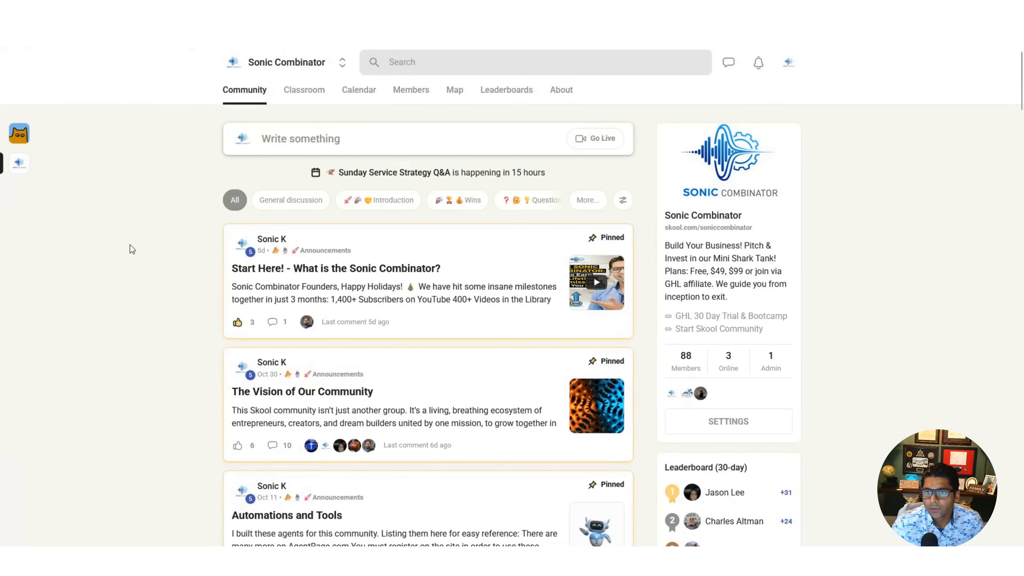
- Look through the Sonic Combinator community and its classroom course of codes, templates and snapshots, including the Agency Snapshot lesson
scroll(130, 245, "down", 3)
scroll(129, 245, "up", 3)
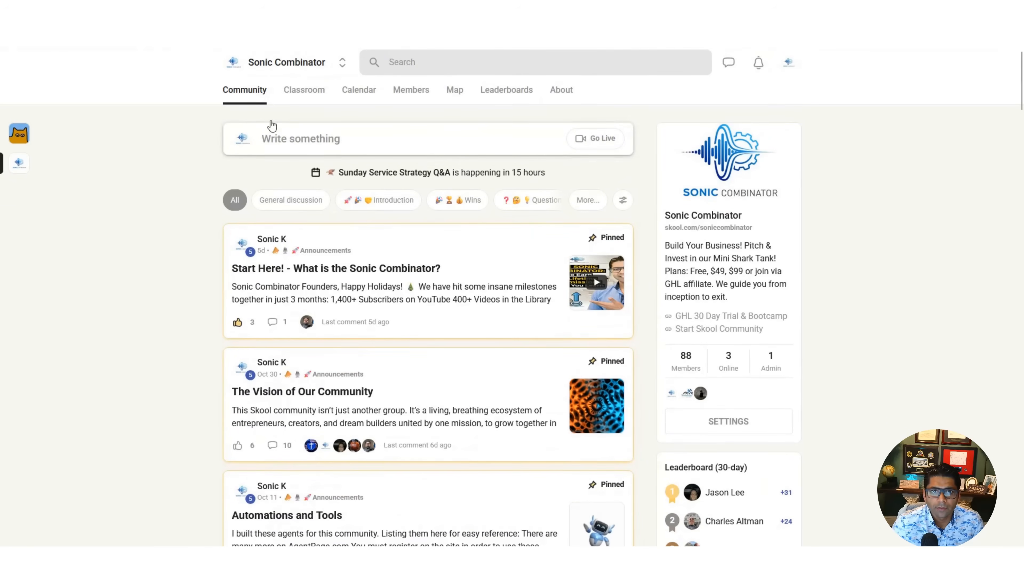
left_click(304, 93)
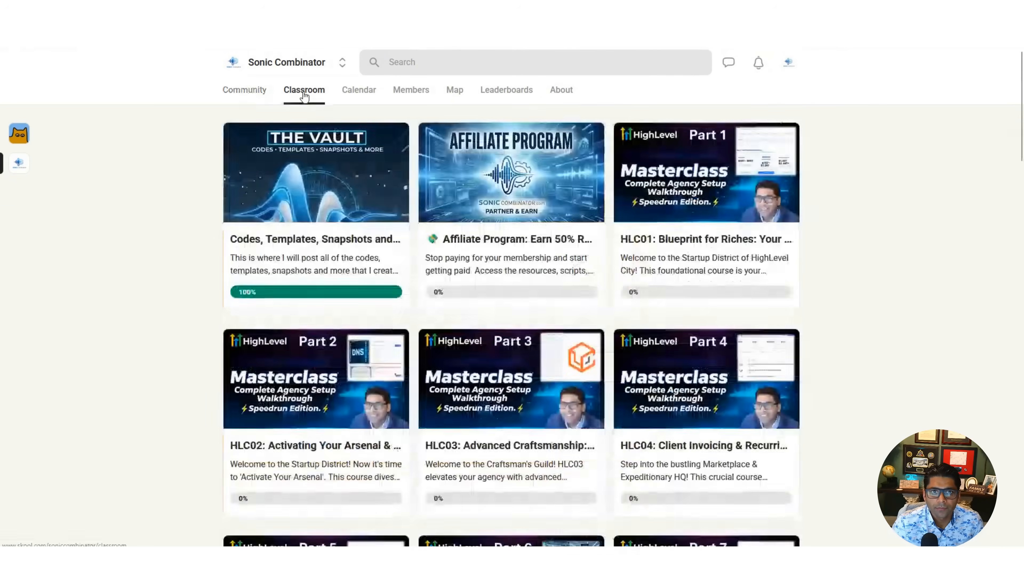
left_click(312, 181)
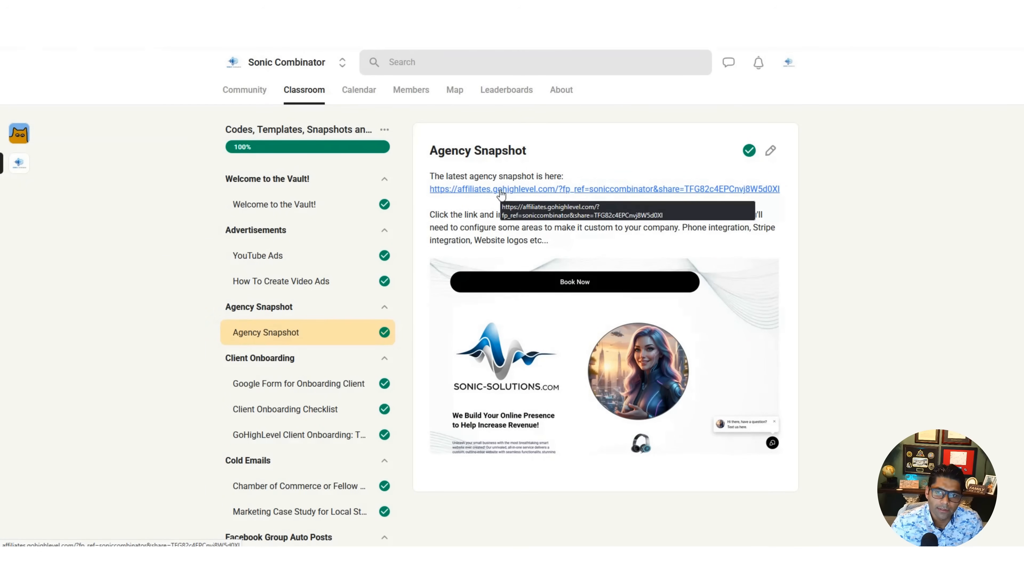
left_click(250, 92)
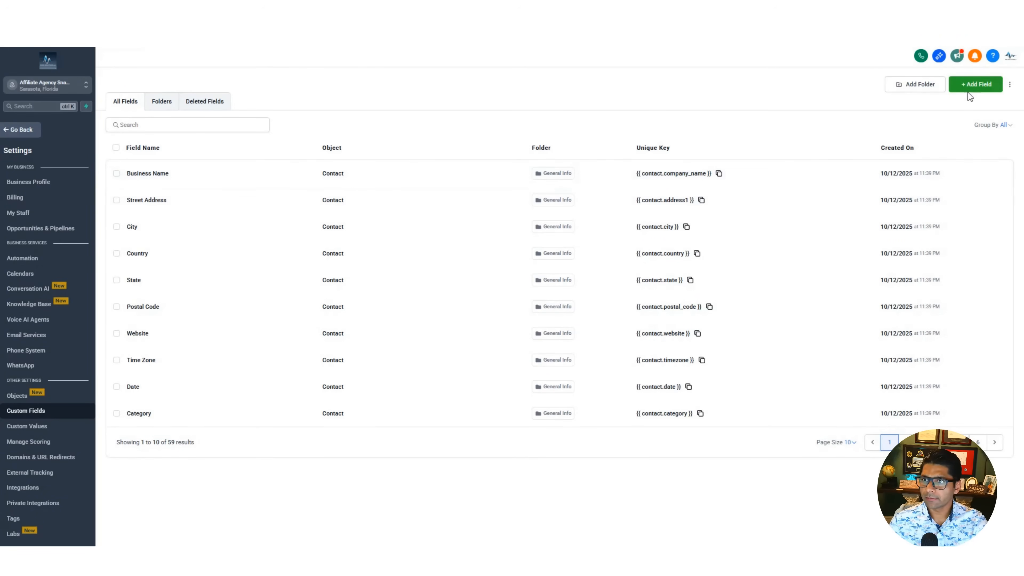
- Try to add a single-line Contact custom field named Business Name to the Social Wizard group in HighLevel
left_click(977, 85)
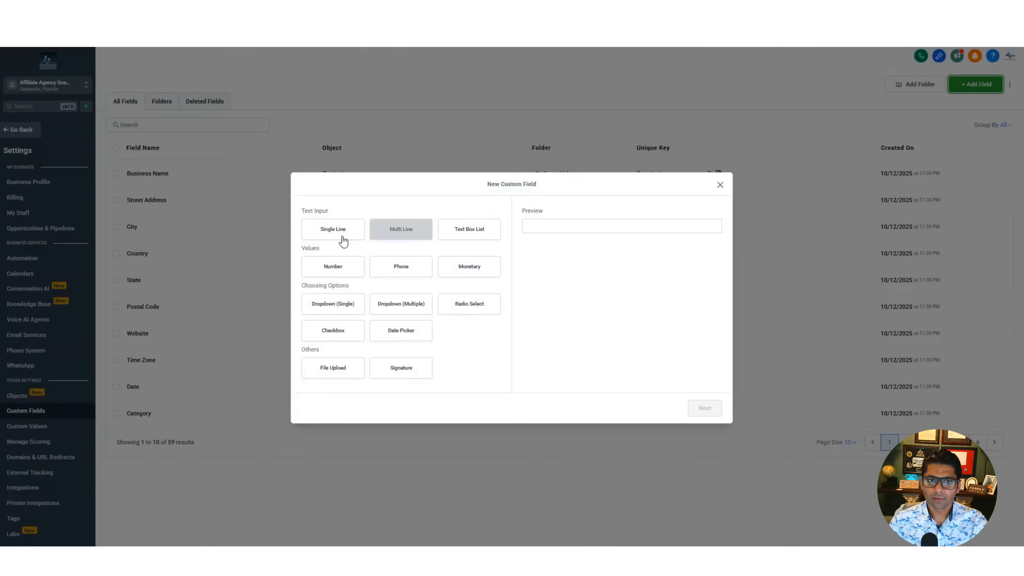
left_click(329, 237)
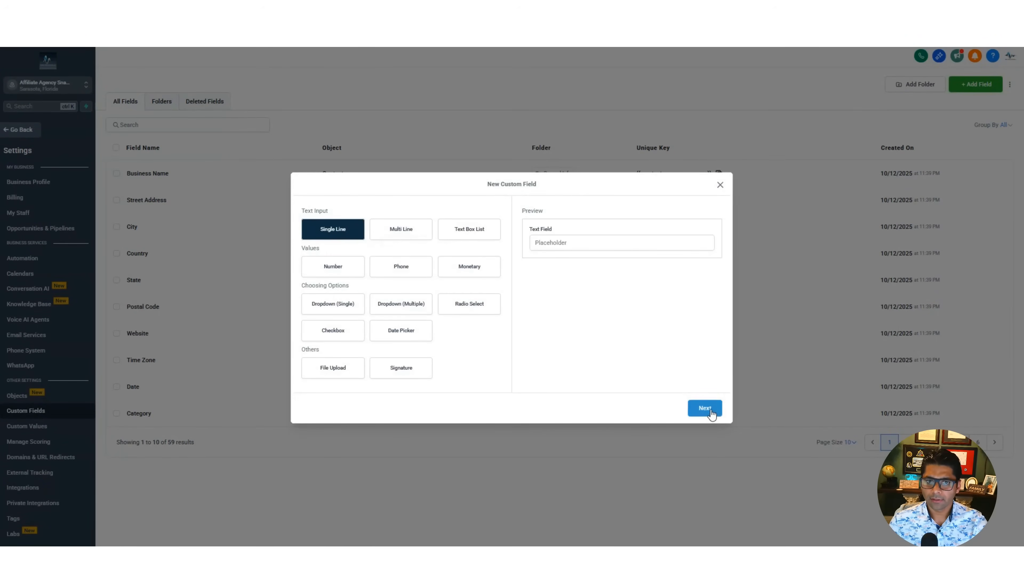
left_click(706, 408)
left_click(392, 277)
type("Busine")
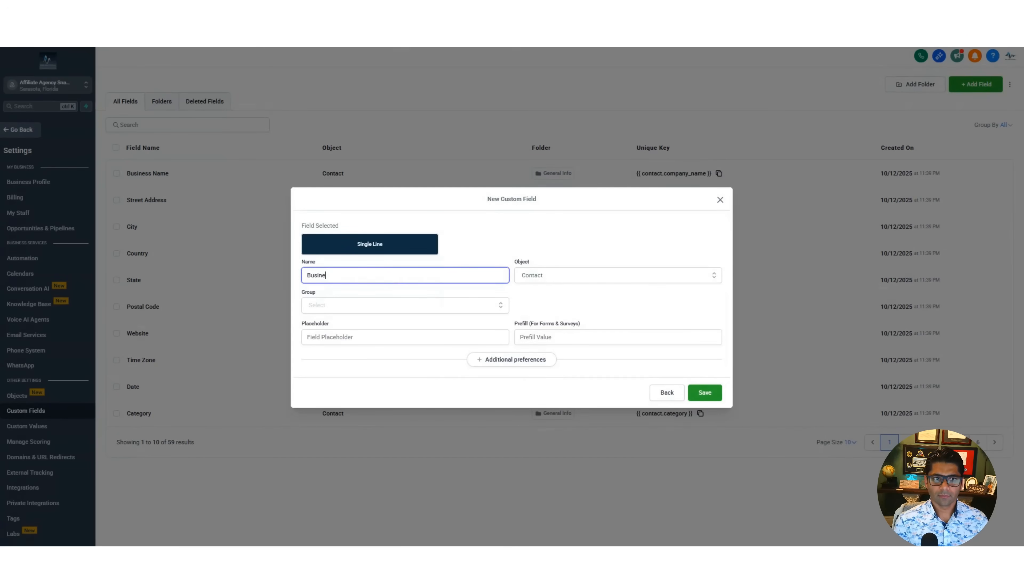
type("ss Name")
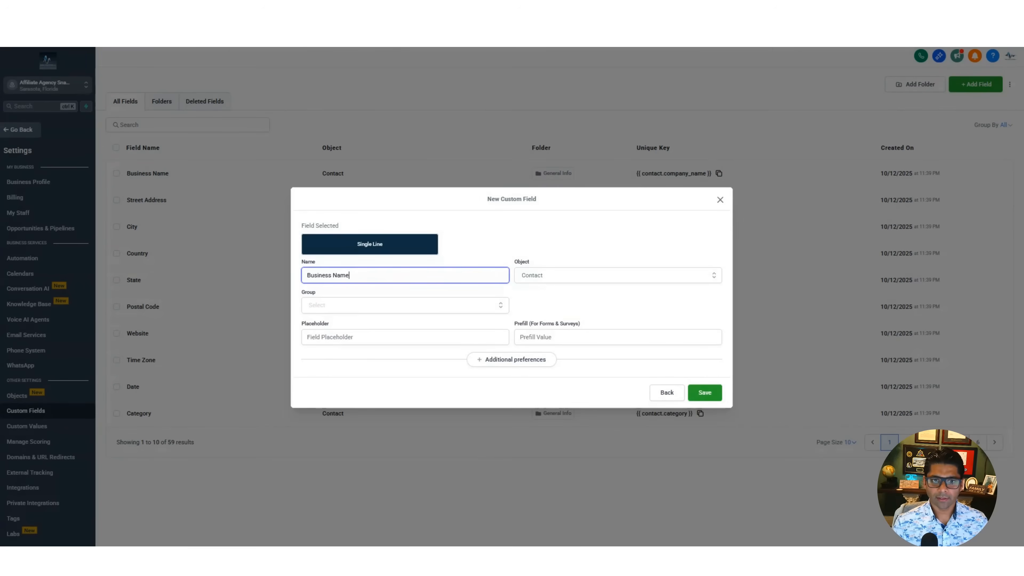
key("Tab")
left_click(430, 305)
scroll(433, 359, "down", 1)
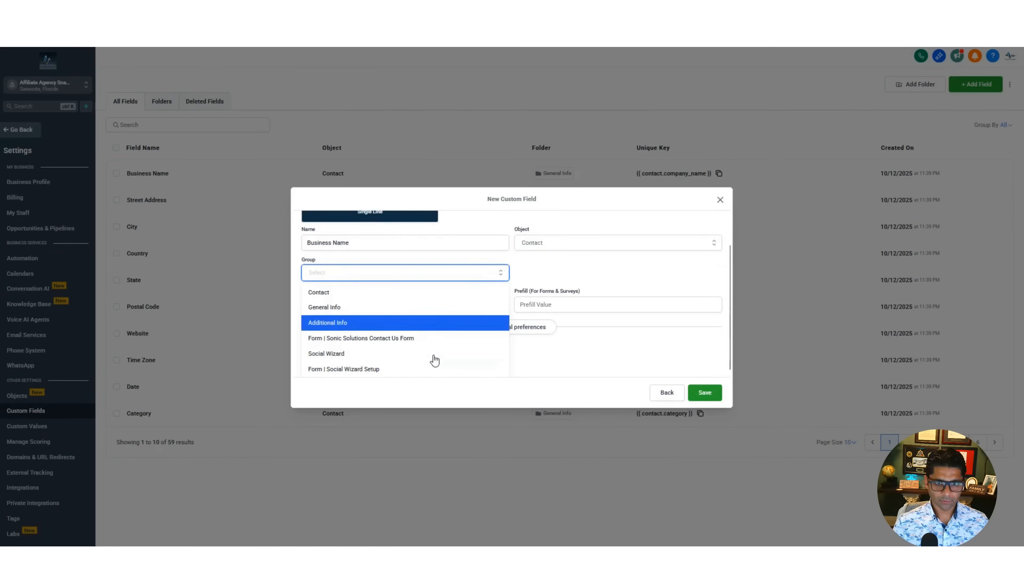
left_click(388, 355)
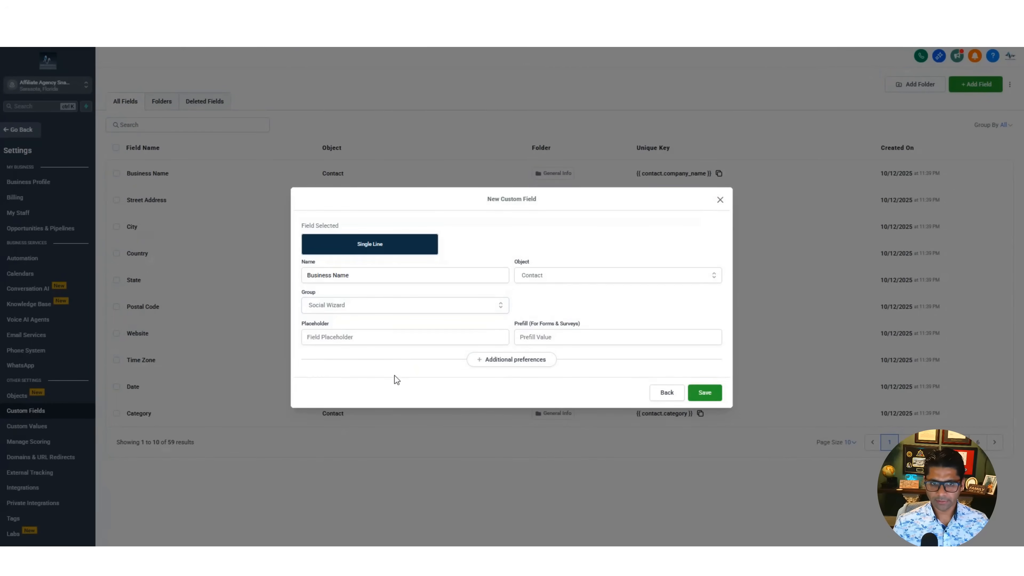
left_click(705, 392)
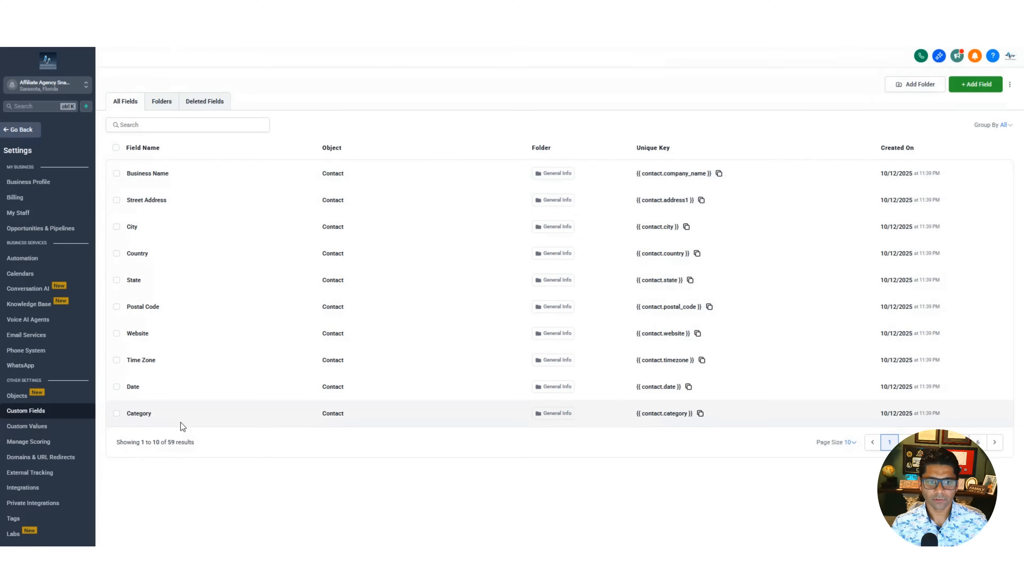
- Leave the settings and create a new form from scratch among the site's forms
left_click(14, 133)
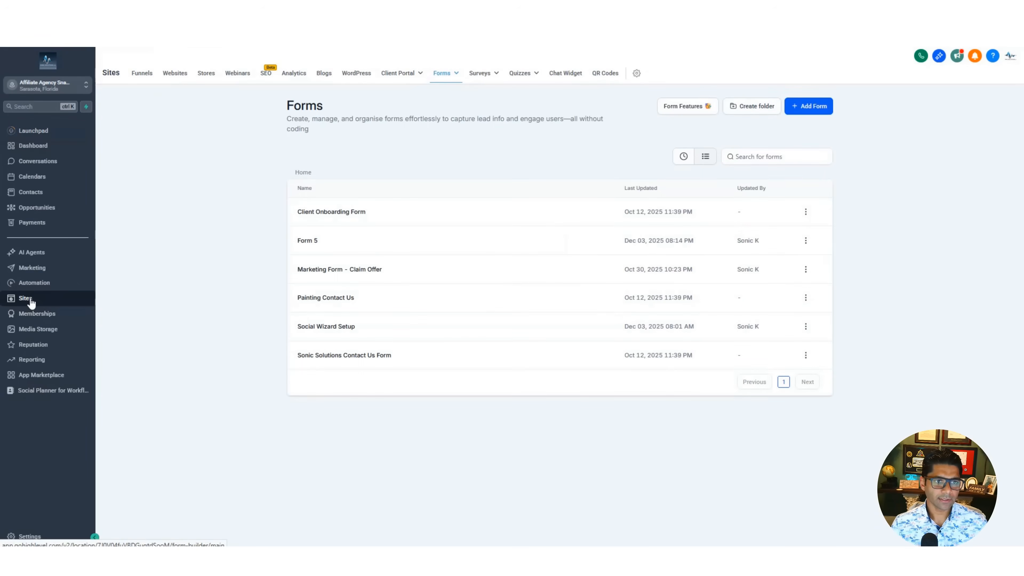
mouse_move(443, 75)
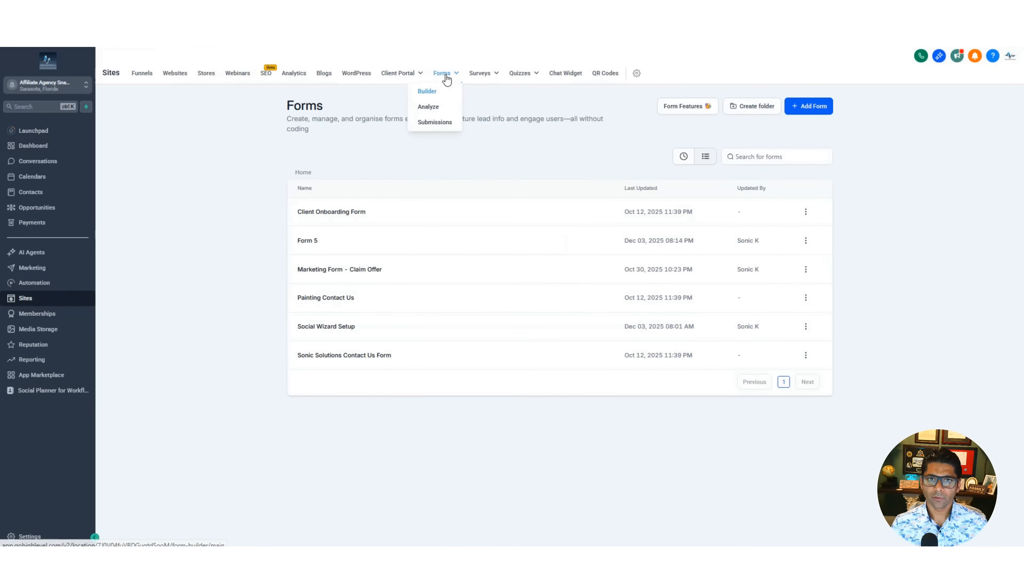
left_click(807, 104)
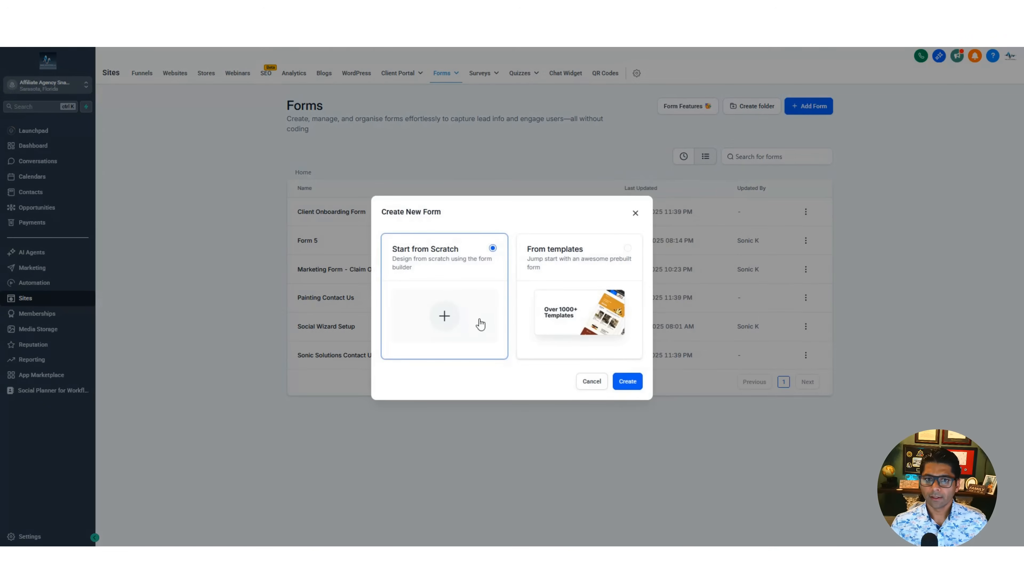
left_click(633, 383)
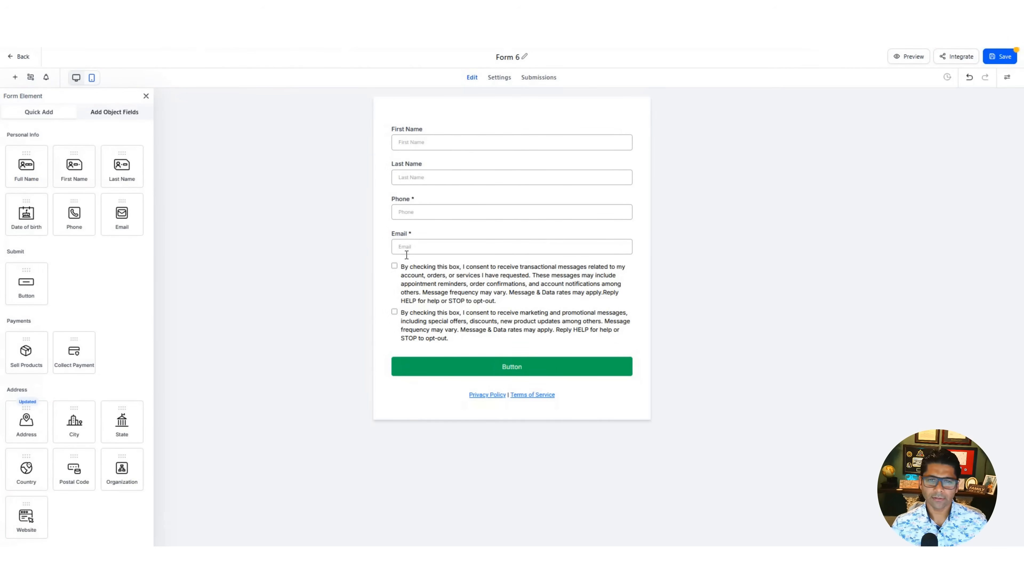
- Strip the default form down to the Email field and the button, and set the button text to Execute
left_click(457, 136)
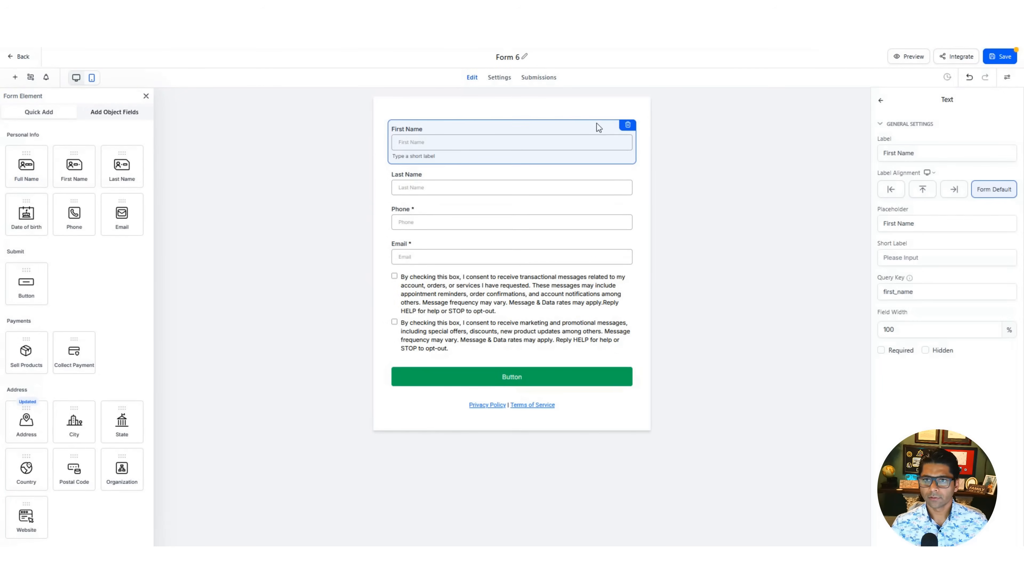
left_click(625, 121)
left_click(514, 177)
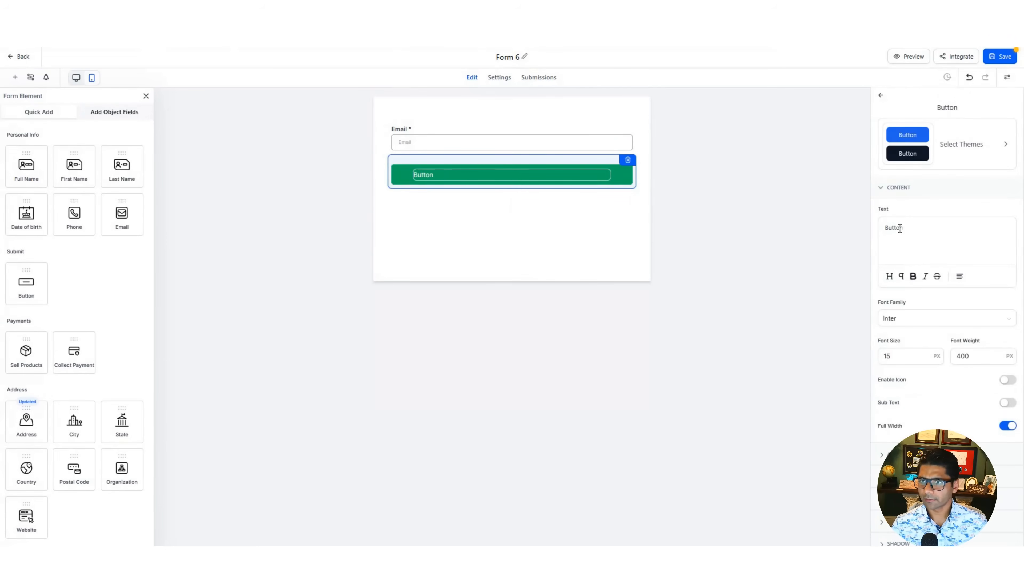
left_click_drag(903, 227, 884, 227)
type("Execute")
left_click(491, 244)
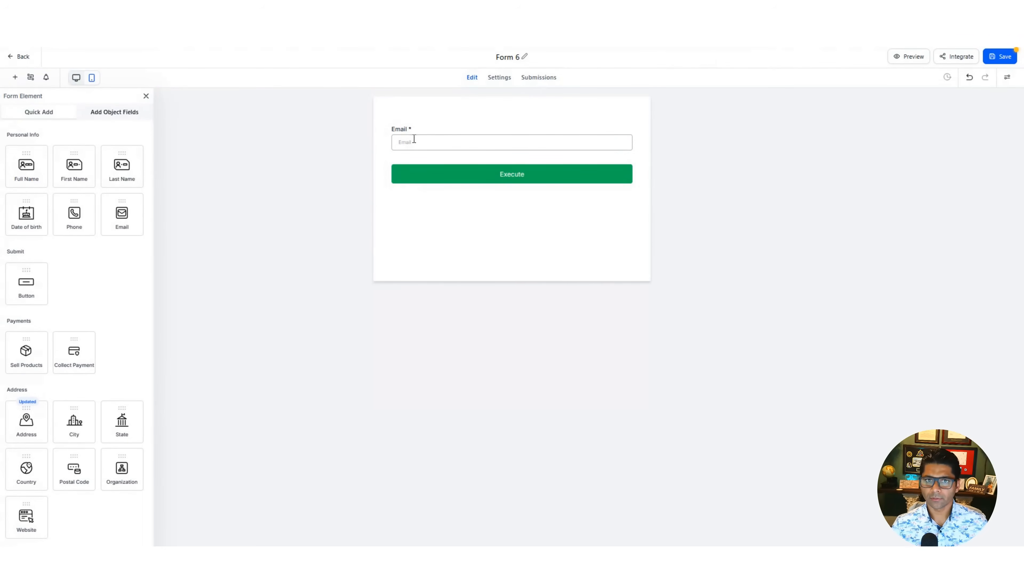
- Add all the Social Wizard custom fields above Email, from Brand Name and Business Niche through Wizard Status and Social Account ID
left_click(428, 124)
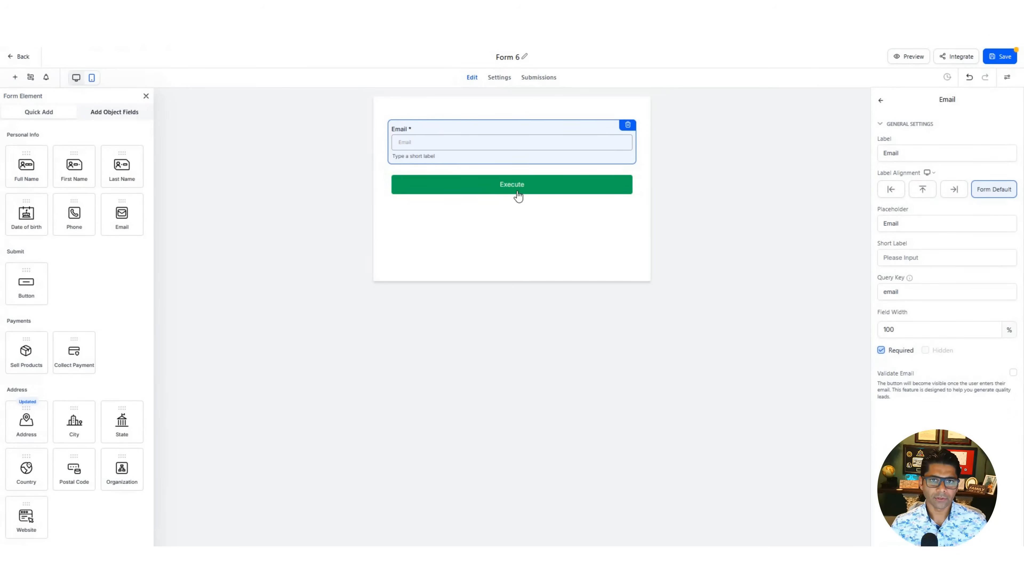
left_click(112, 120)
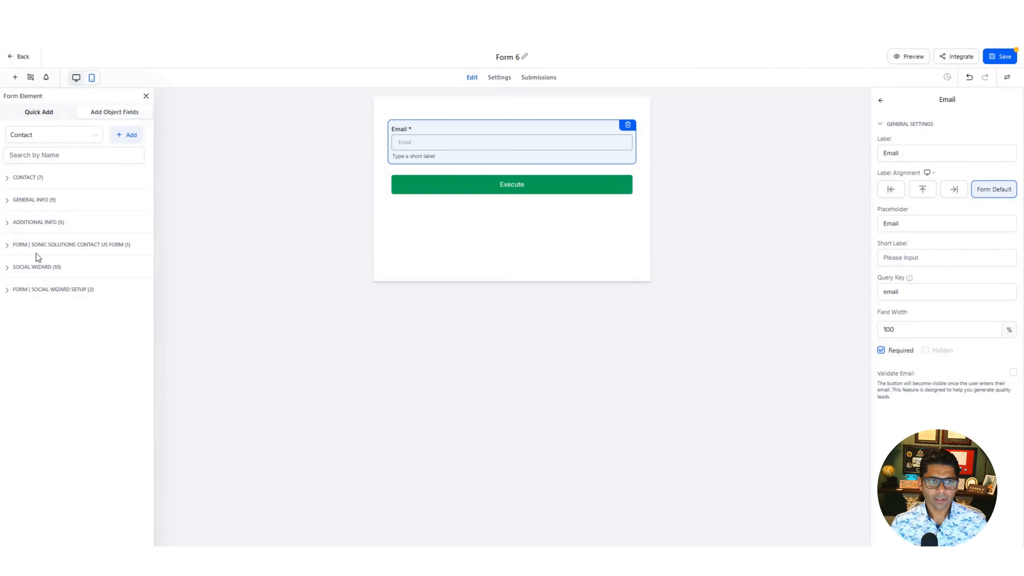
left_click(7, 268)
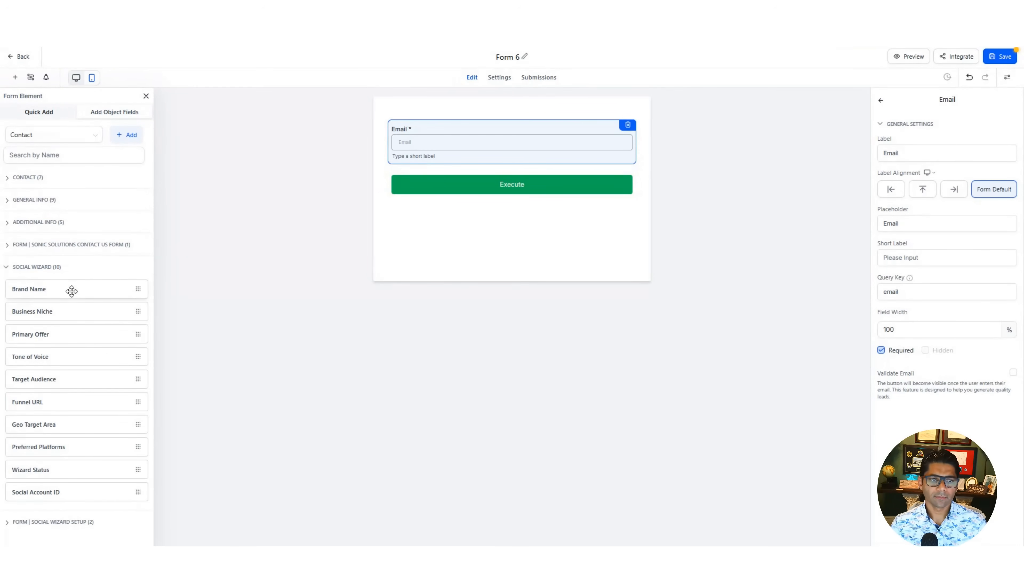
left_click_drag(72, 290, 464, 133)
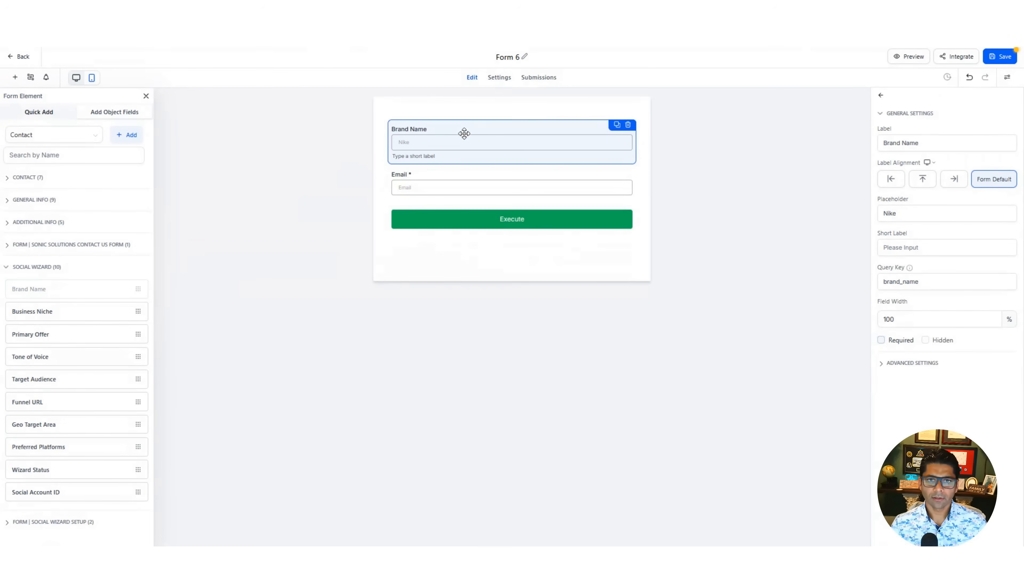
left_click_drag(50, 319, 459, 187)
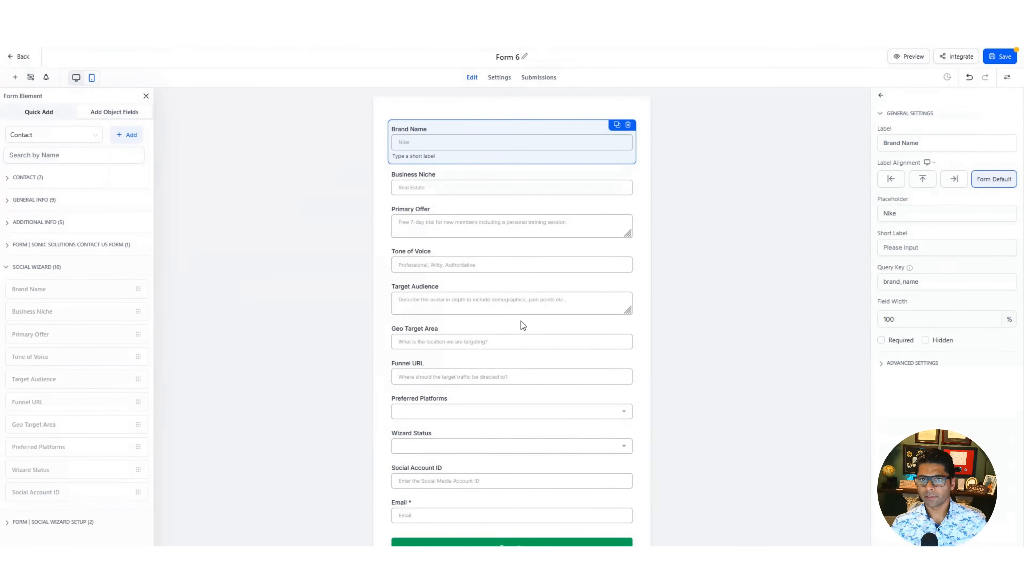
- Rename the form "1 Social Wizard Input Form" and open its preview
left_click(506, 56)
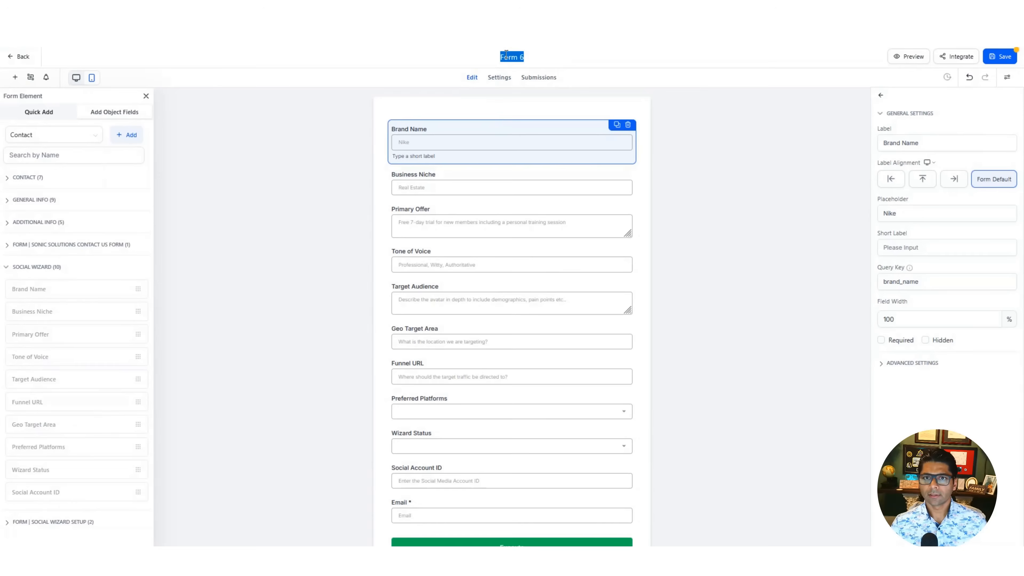
type("1 Social Wizard Input")
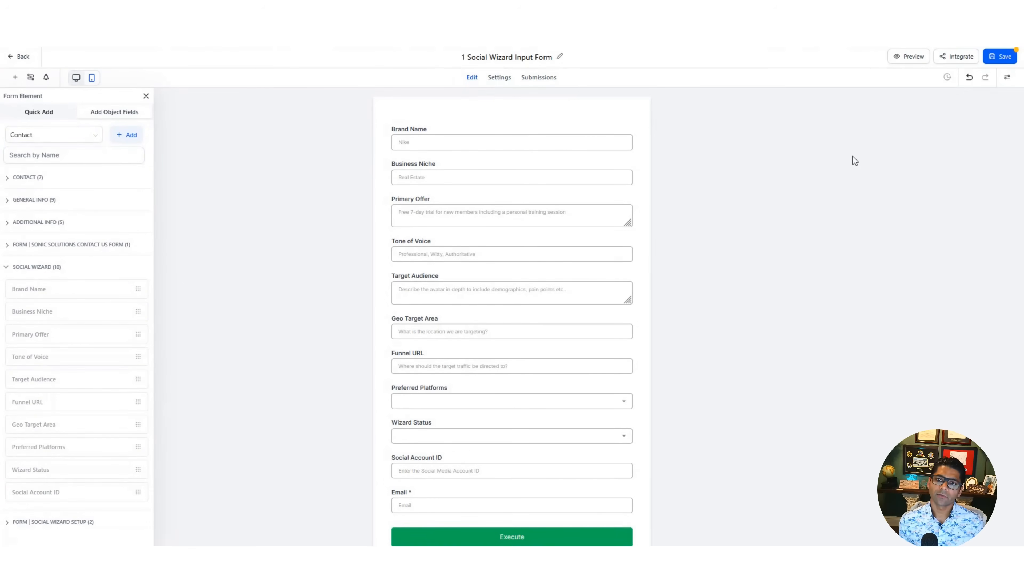
left_click(915, 57)
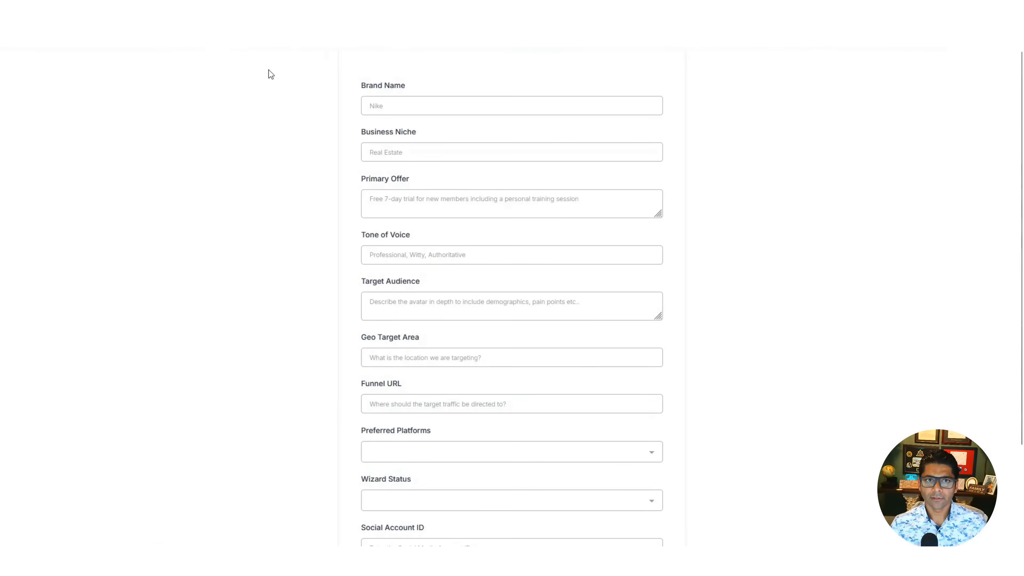
- Copy the preview's web address, paste it into the Brand Name field to inspect the link, and review the rest of the form
left_click(319, 34)
key("ctrl+c")
left_click(428, 110)
key("ctrl+v")
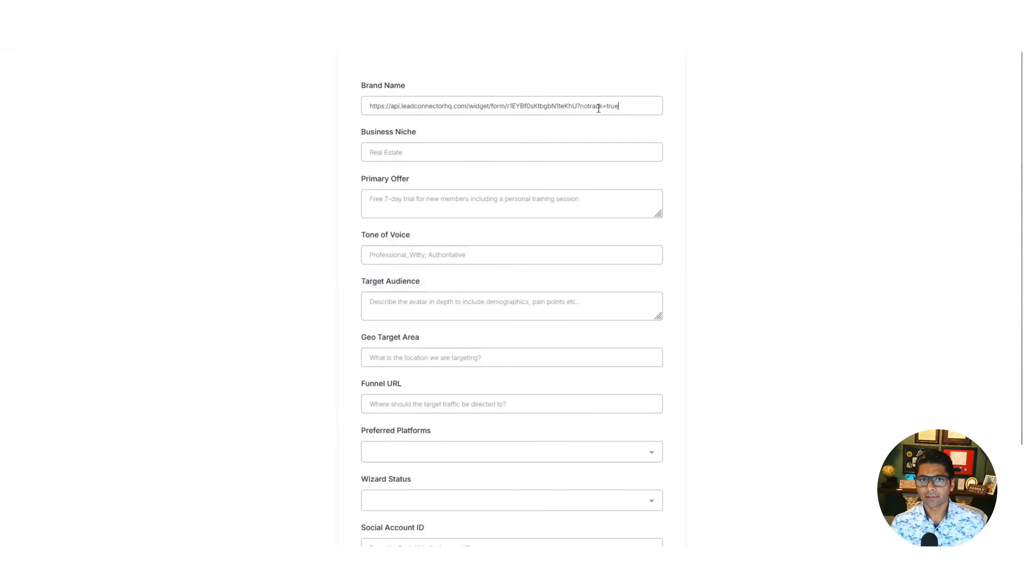
left_click_drag(620, 106, 349, 106)
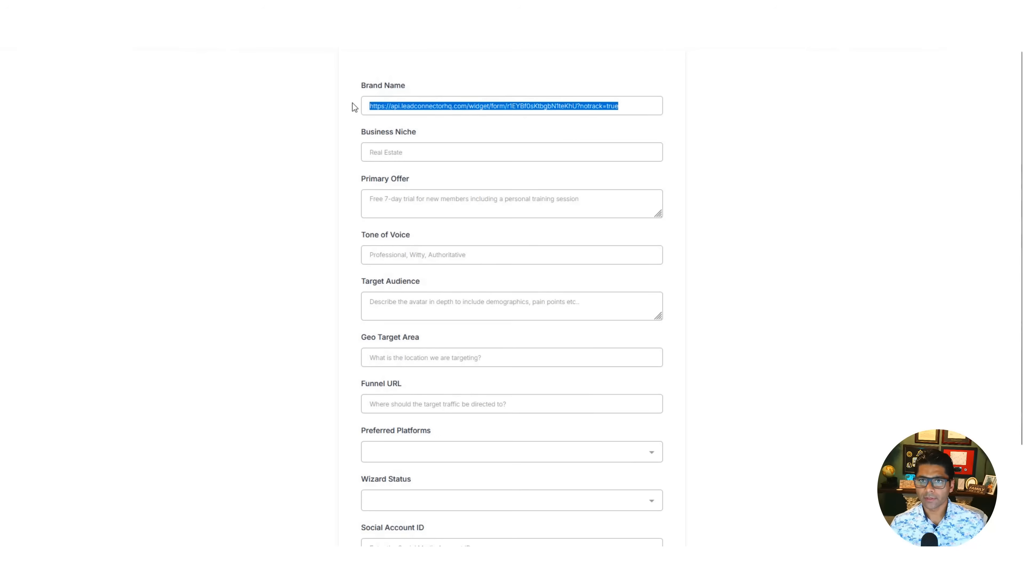
left_click(774, 164)
scroll(642, 277, "down", 3)
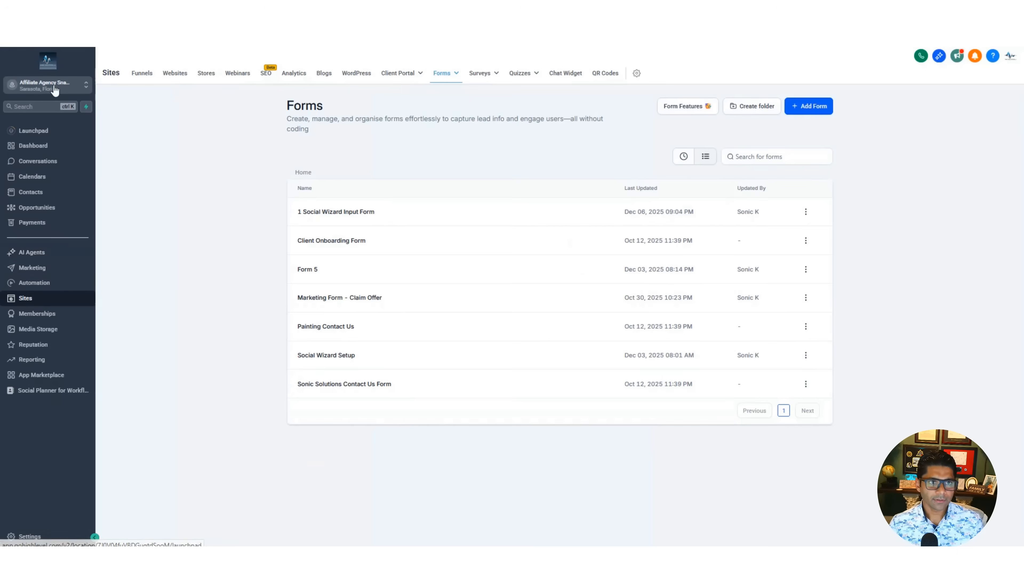
- Create a new automation workflow from scratch and switch it to the Advanced Builder
left_click(45, 283)
left_click(870, 108)
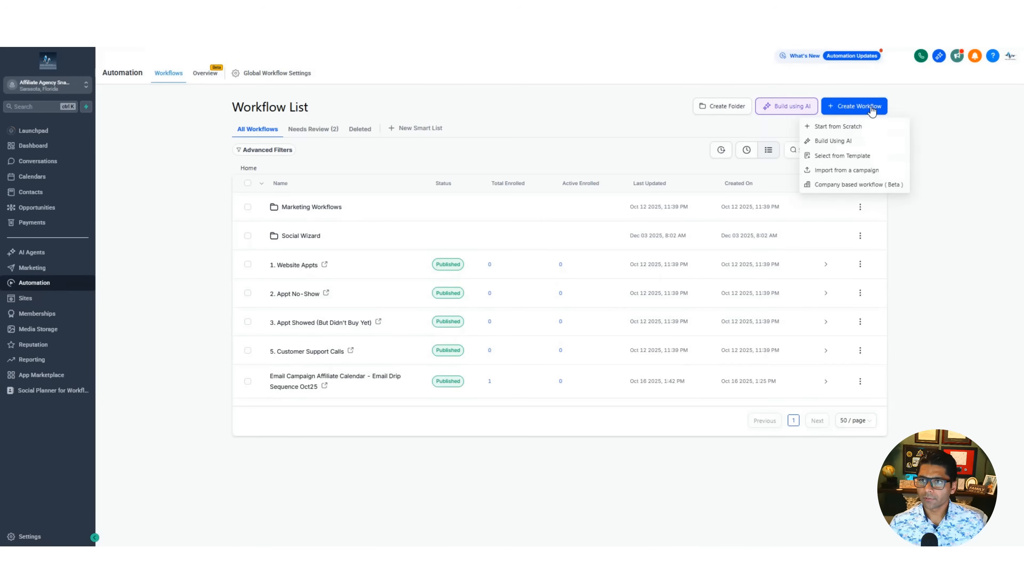
left_click(845, 128)
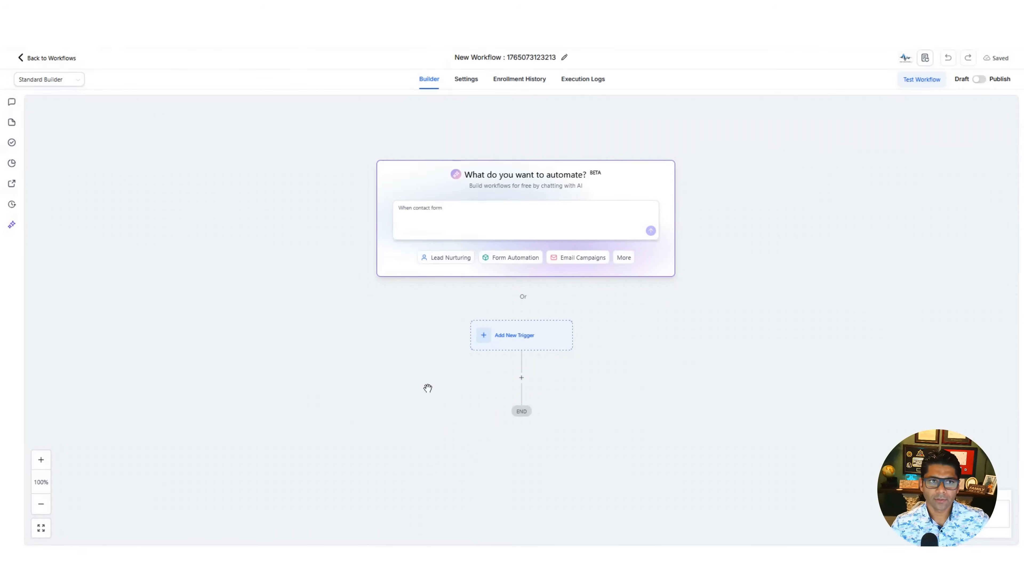
left_click(75, 83)
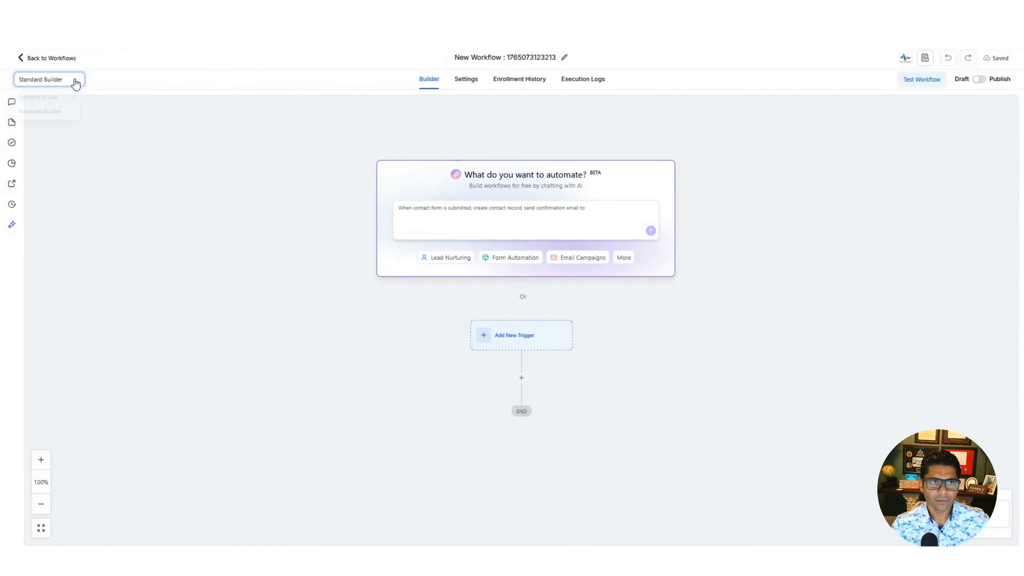
left_click(51, 114)
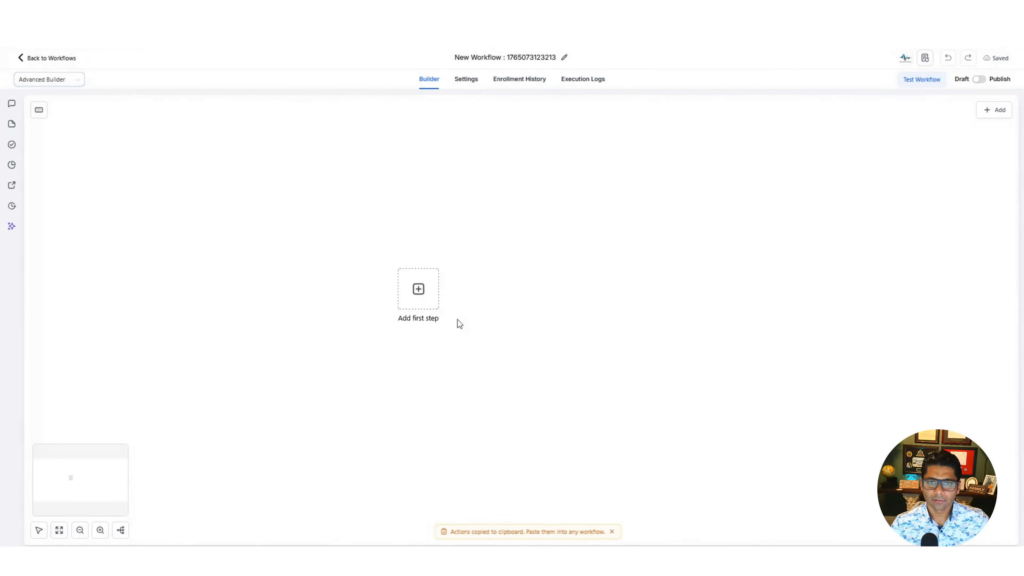
- Add a Scheduler trigger as the first workflow step, set to run daily at 00:00, and save it
left_click(366, 284)
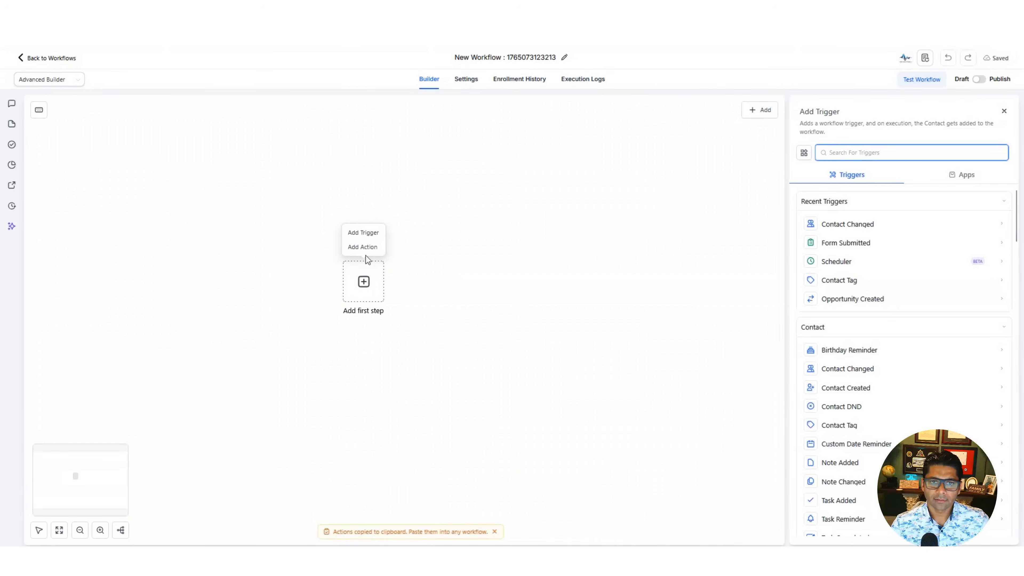
left_click(364, 233)
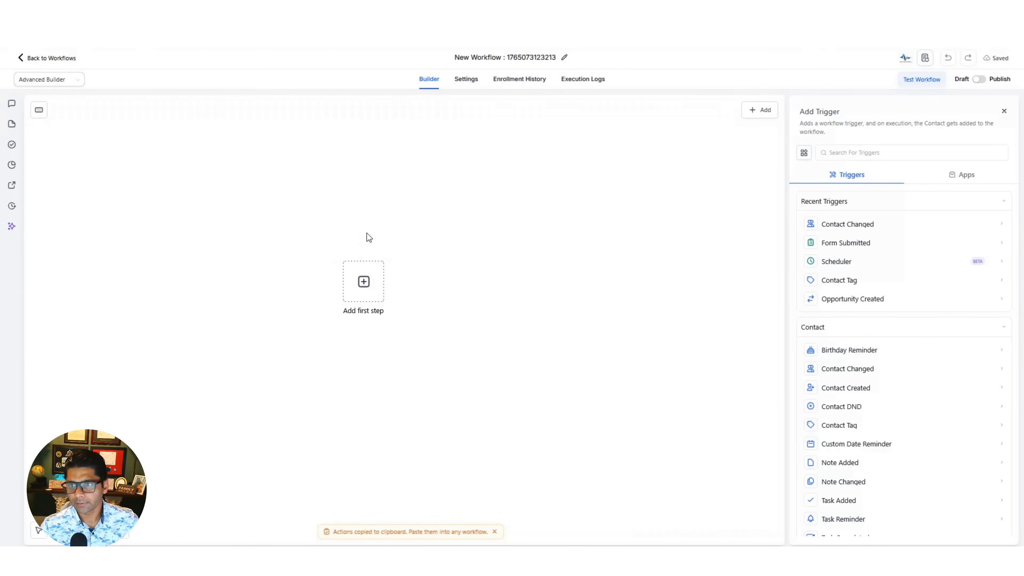
left_click(853, 264)
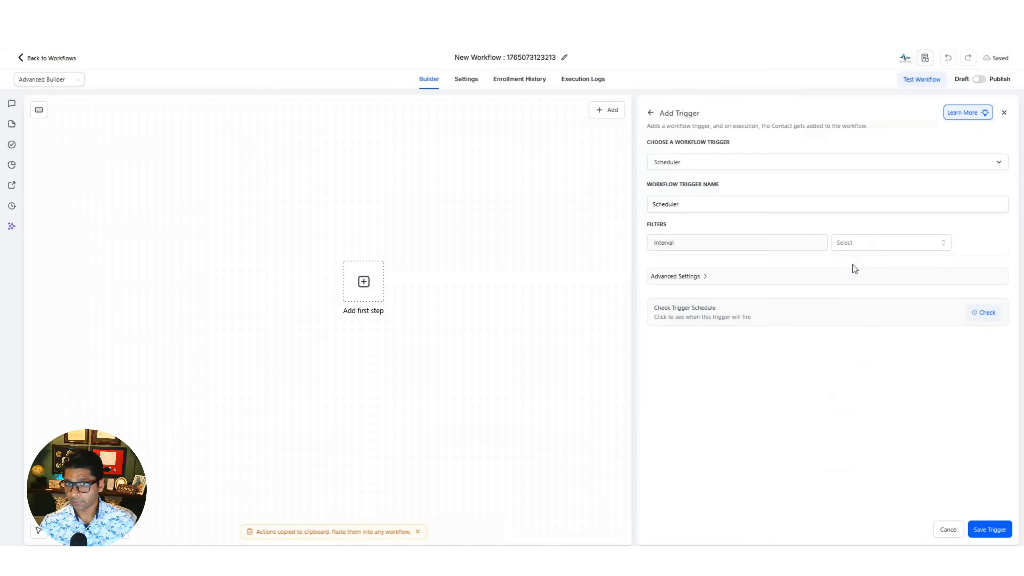
left_click(866, 243)
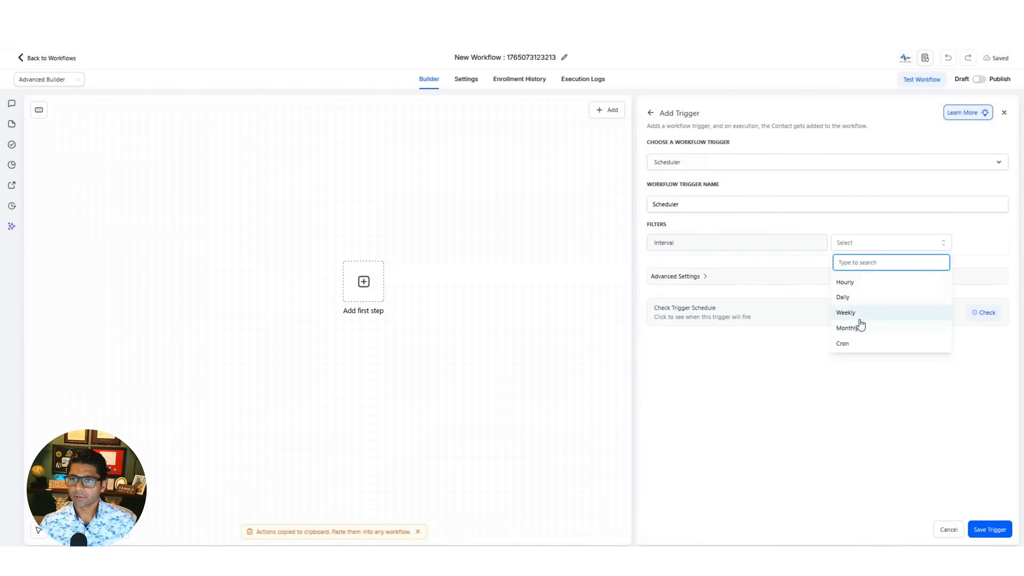
left_click(859, 310)
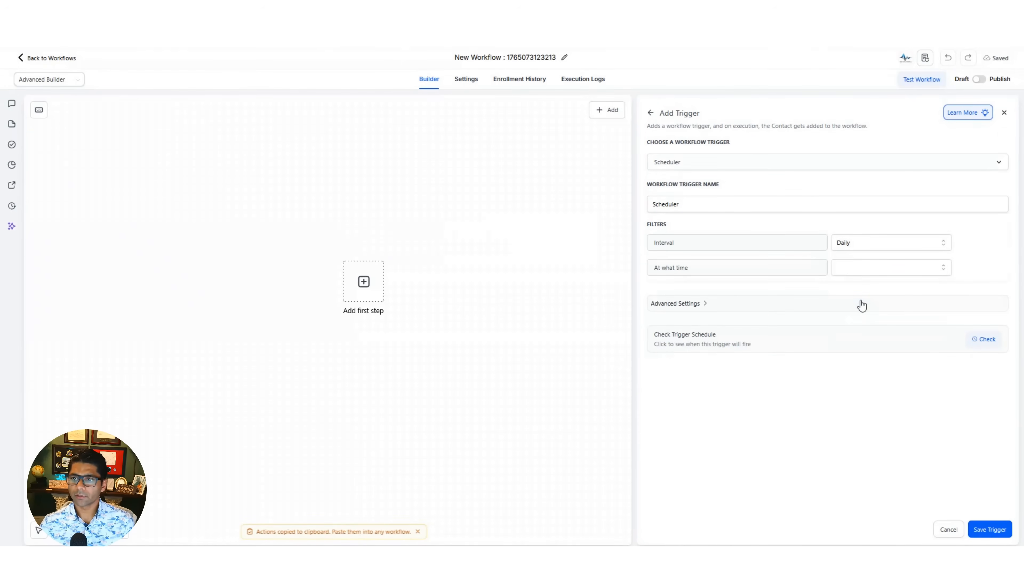
left_click(878, 268)
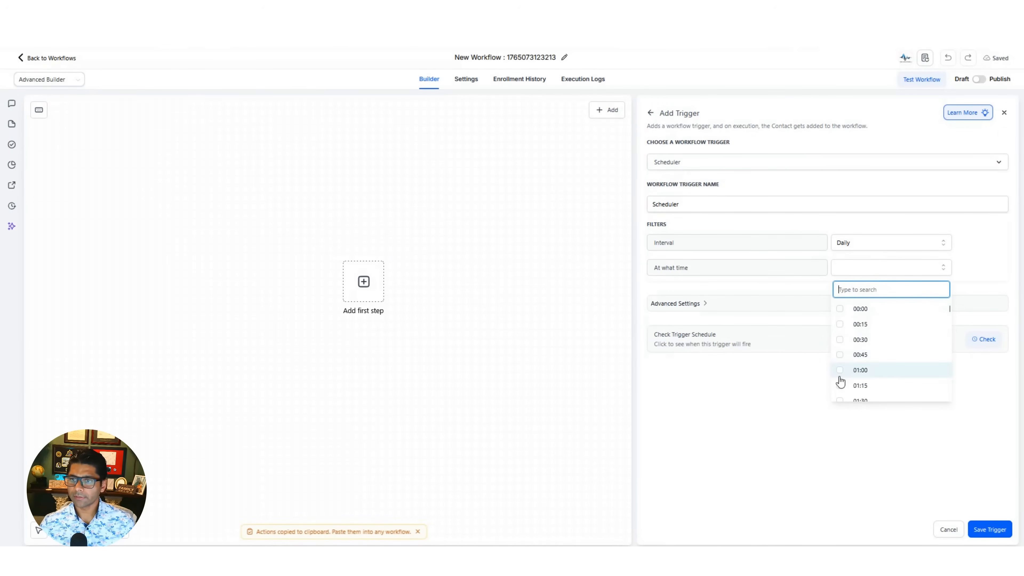
left_click(841, 309)
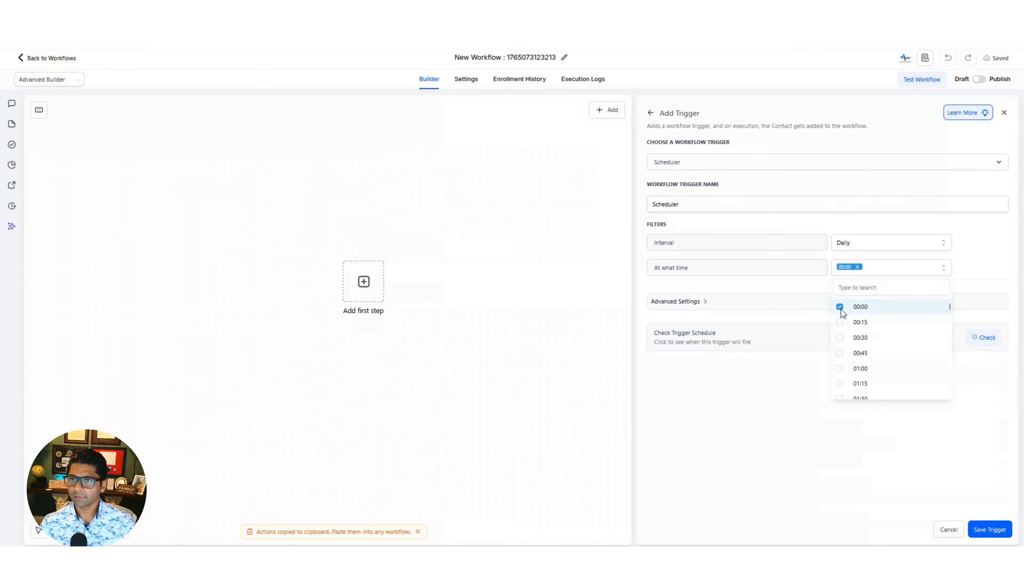
left_click(783, 413)
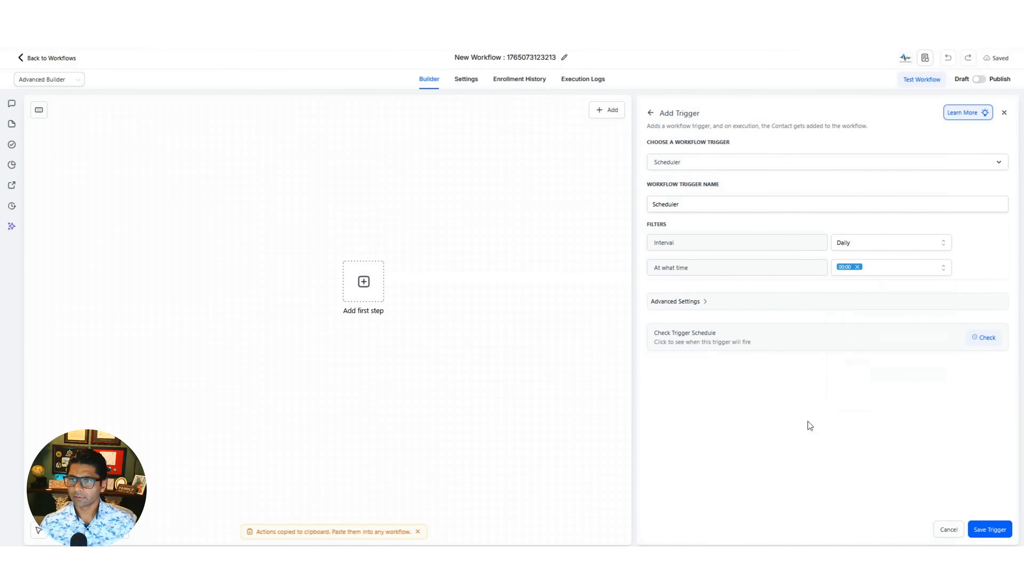
left_click(982, 530)
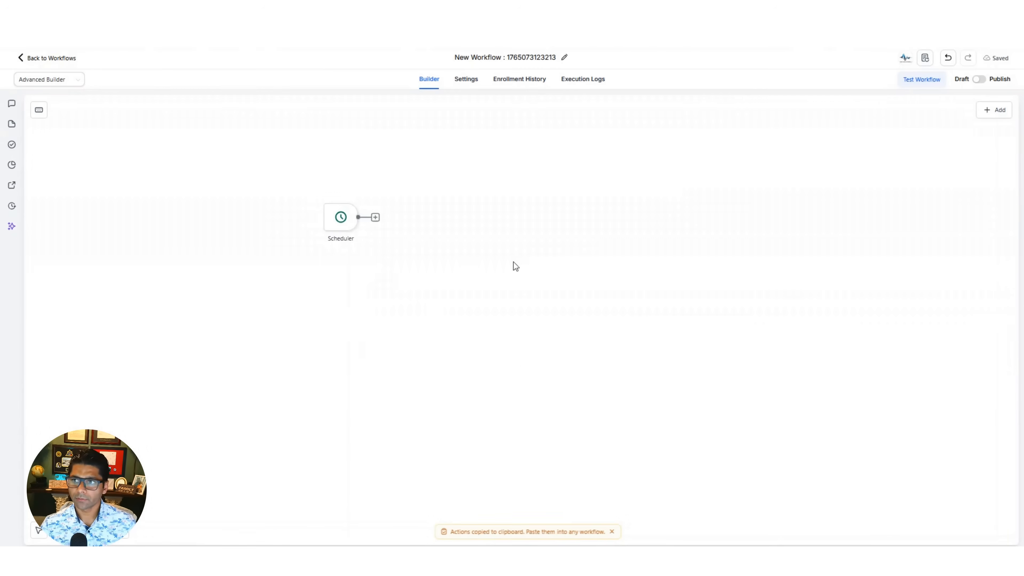
- Add a Form Submitted trigger filtered to the form "1 Social Wizard Input Form" and save it
left_click(994, 109)
left_click(949, 110)
type("form")
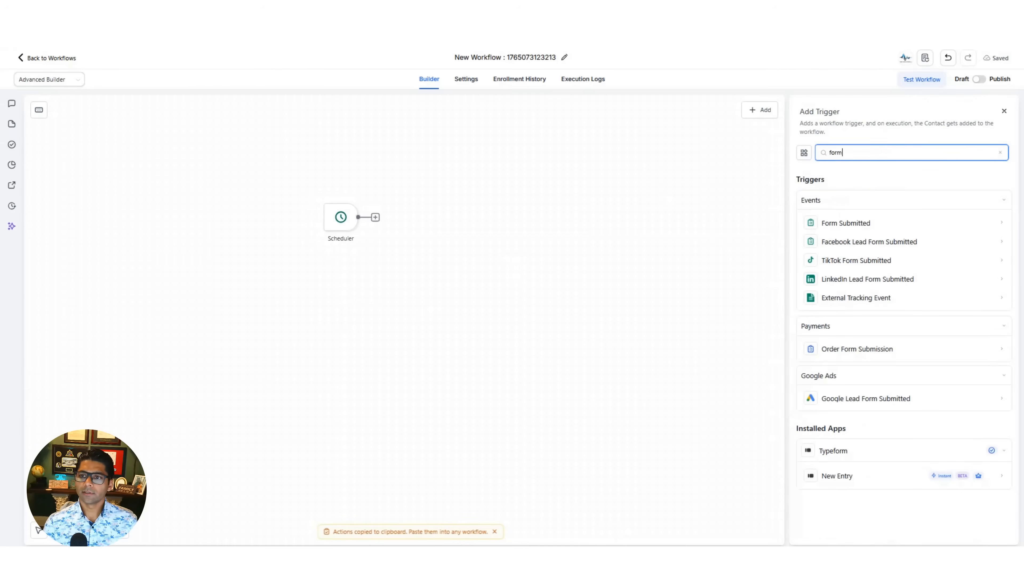
left_click(866, 225)
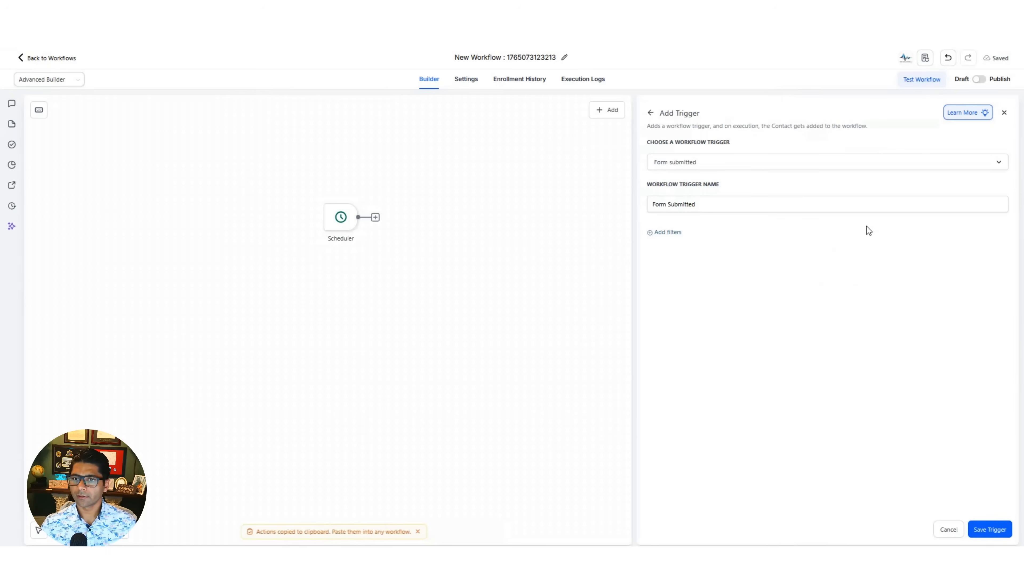
left_click(668, 233)
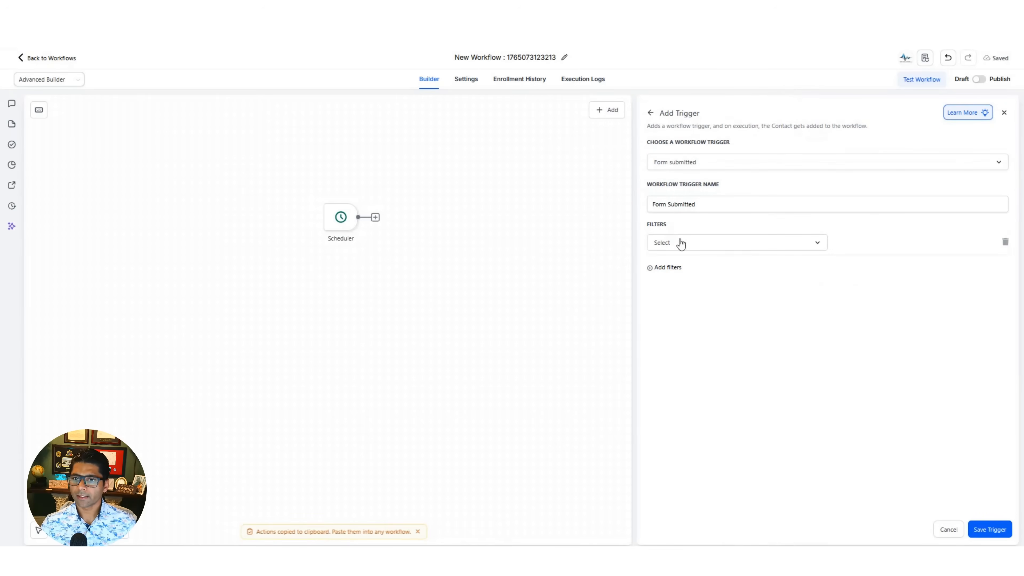
left_click(738, 243)
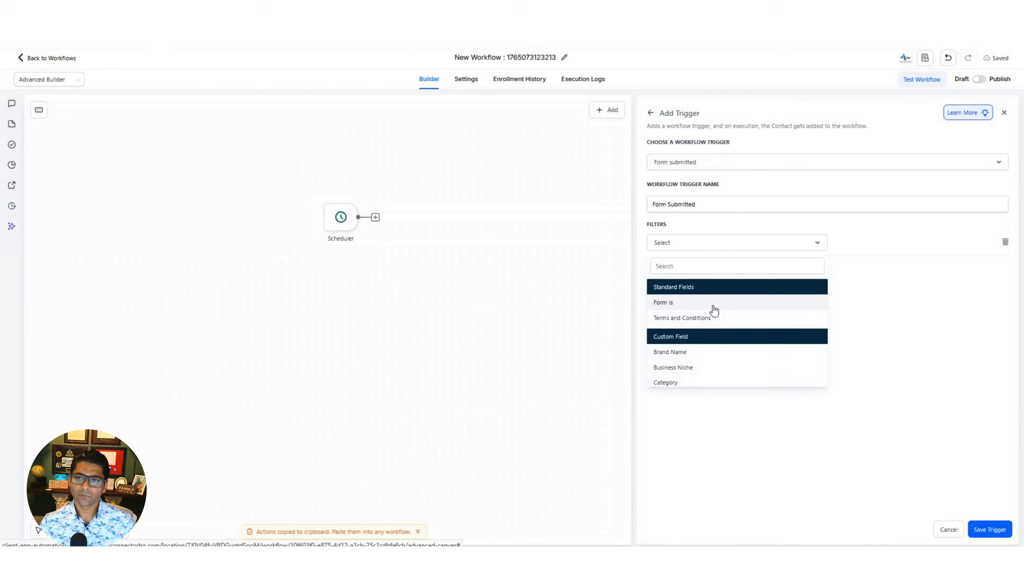
left_click(713, 309)
left_click(871, 245)
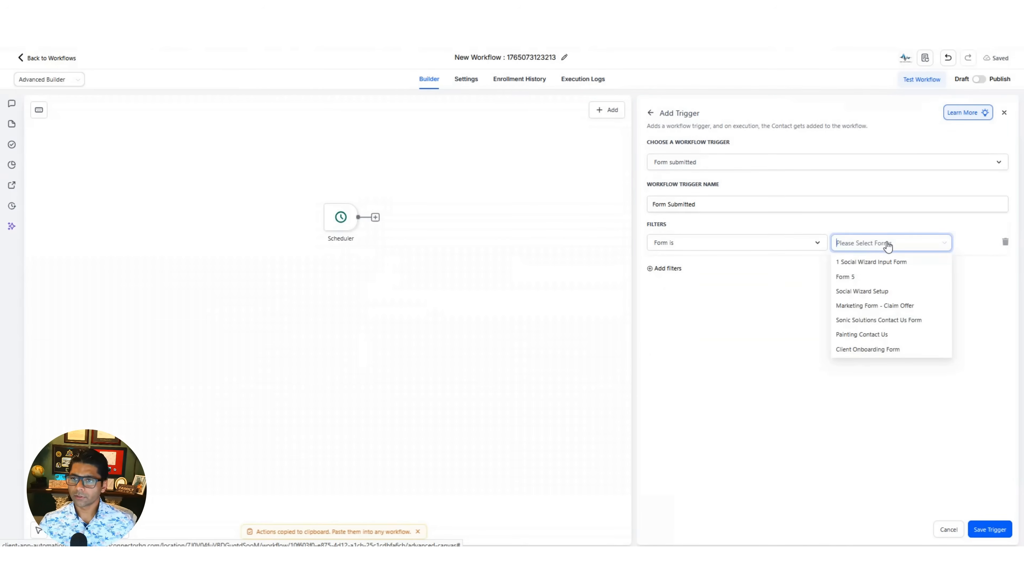
left_click(865, 267)
left_click(762, 424)
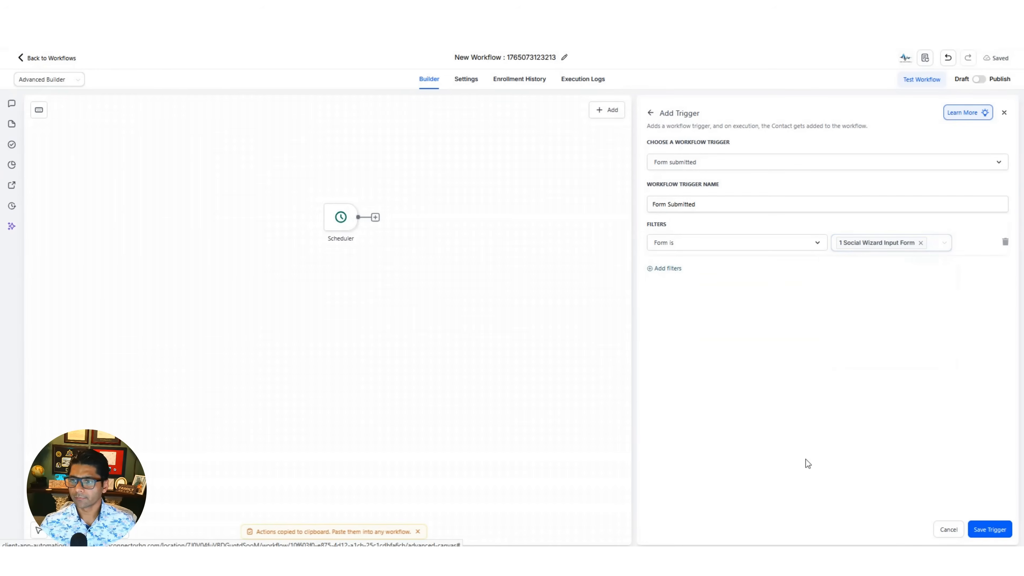
left_click(991, 529)
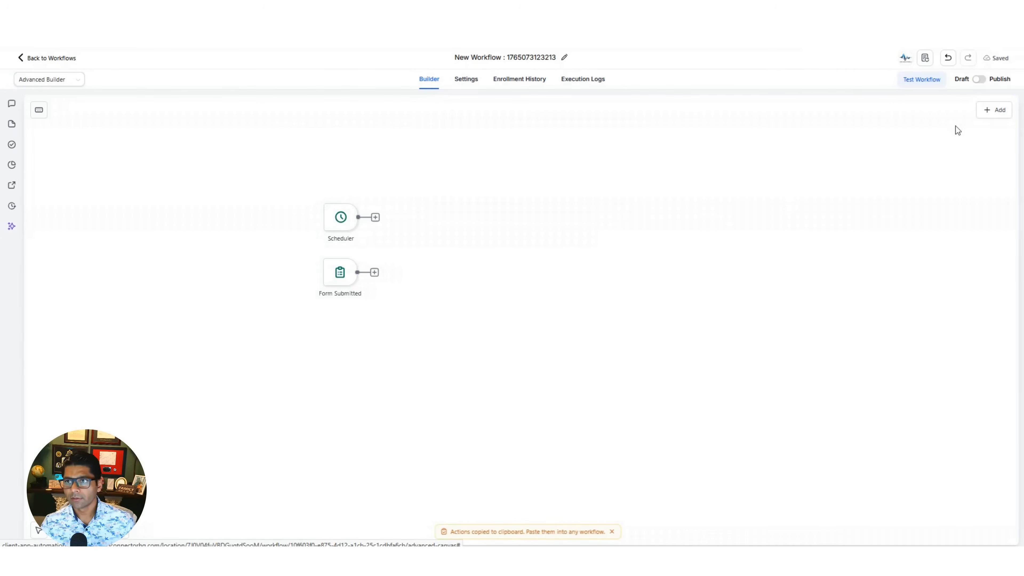
- Search the triggers for contact events and start a new Contact Changed trigger
left_click(996, 110)
left_click(949, 115)
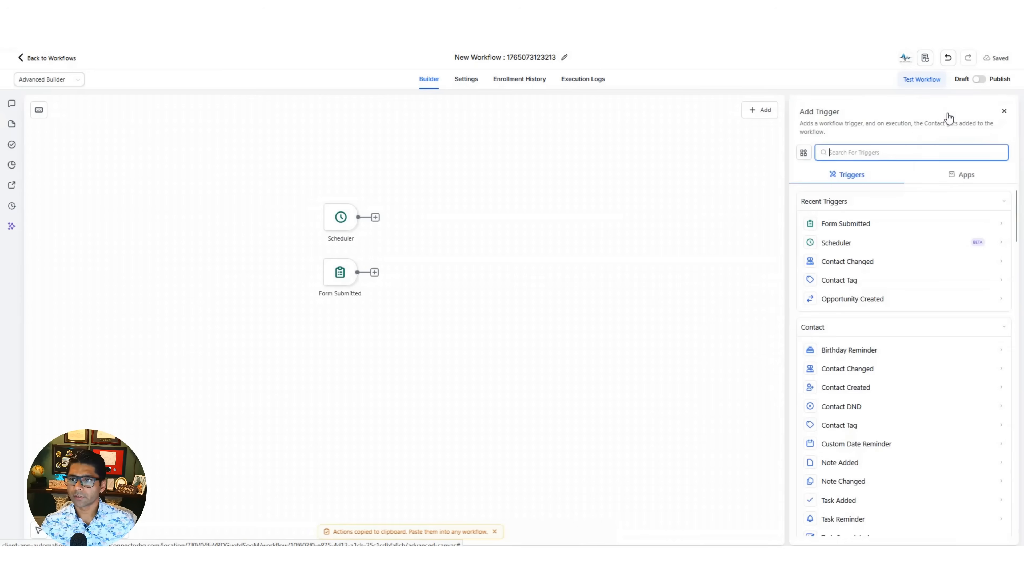
type("contact")
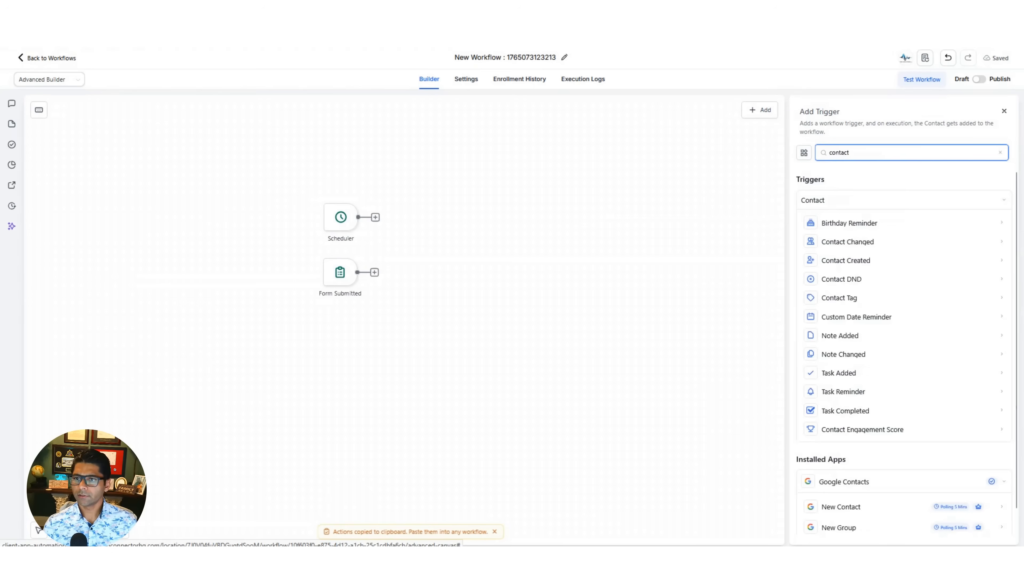
type(" d")
left_click(857, 223)
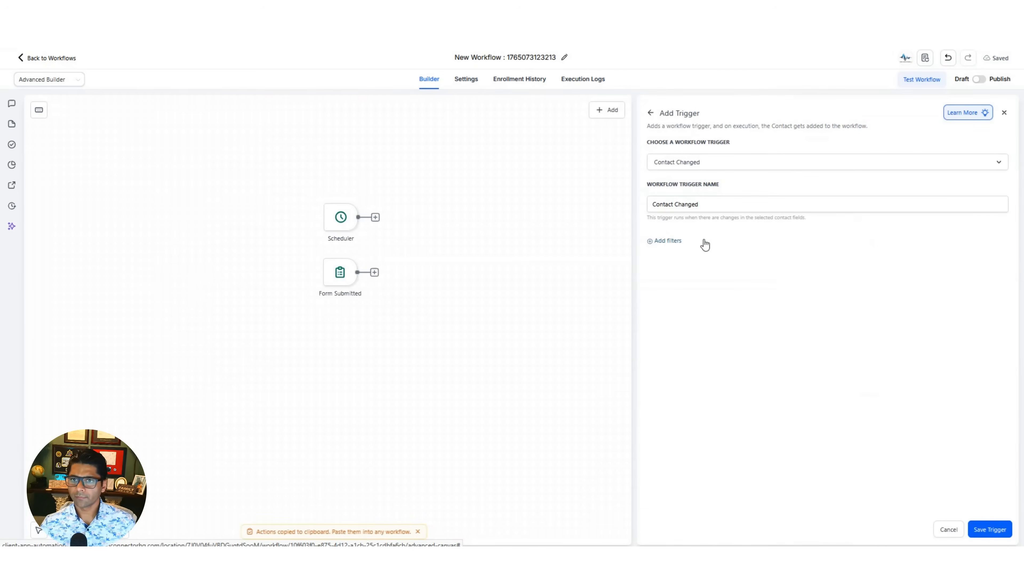
- Filter the Contact Changed trigger to Wizard Status has changed to Configured, save it and place it below Form Submitted
left_click(674, 241)
left_click(677, 250)
type("wiz")
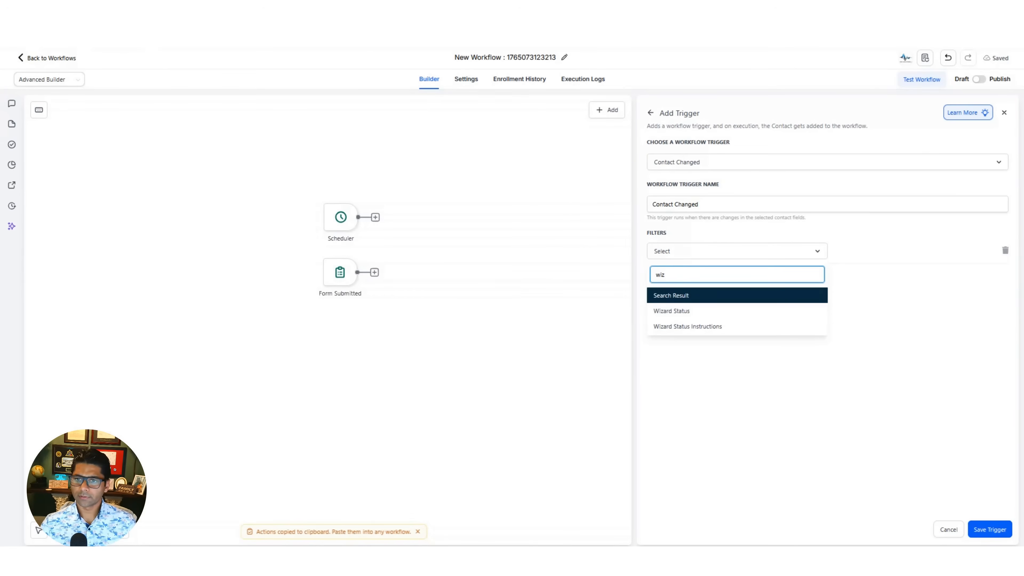
left_click(697, 311)
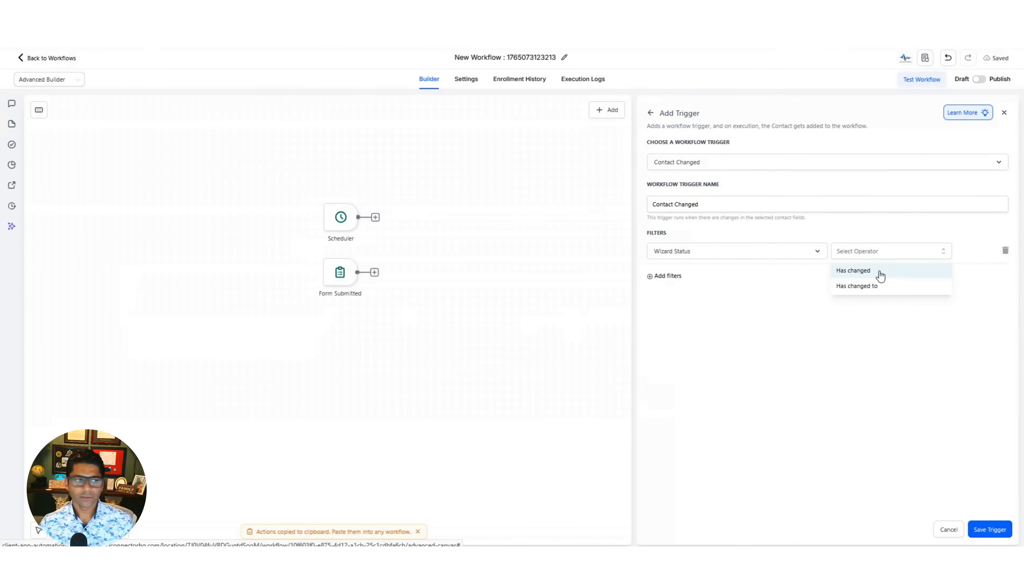
left_click(878, 286)
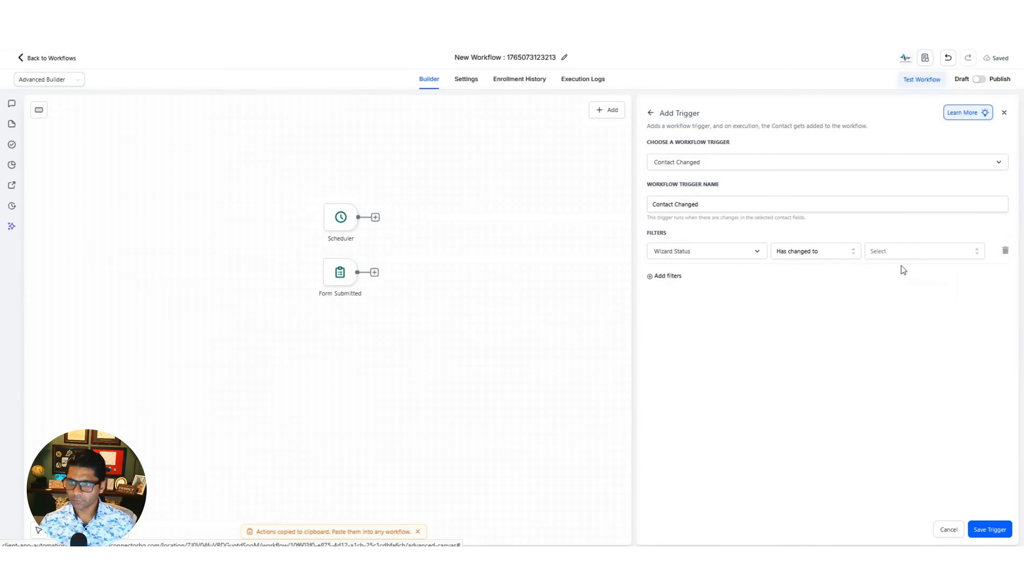
left_click(907, 254)
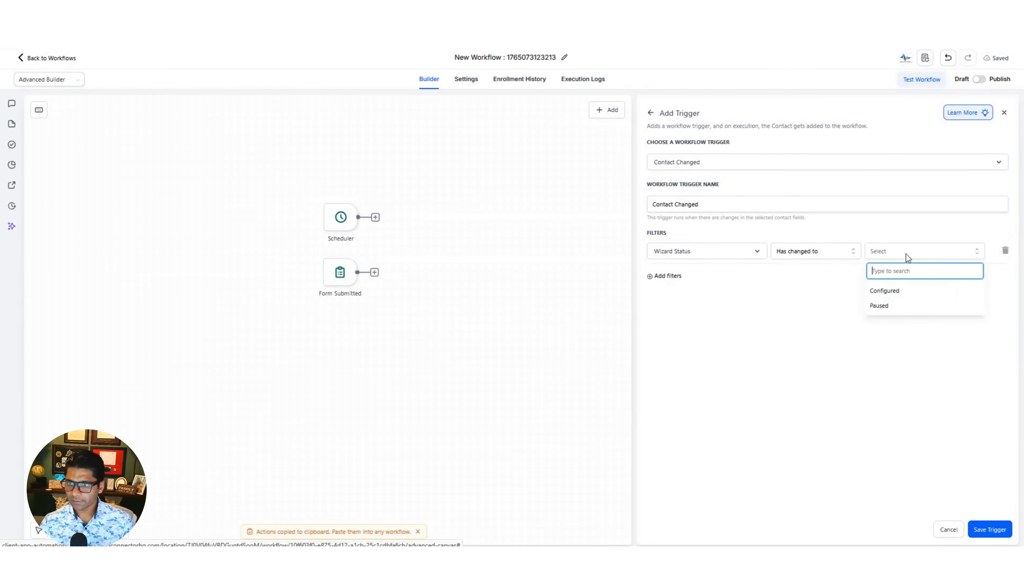
left_click(920, 291)
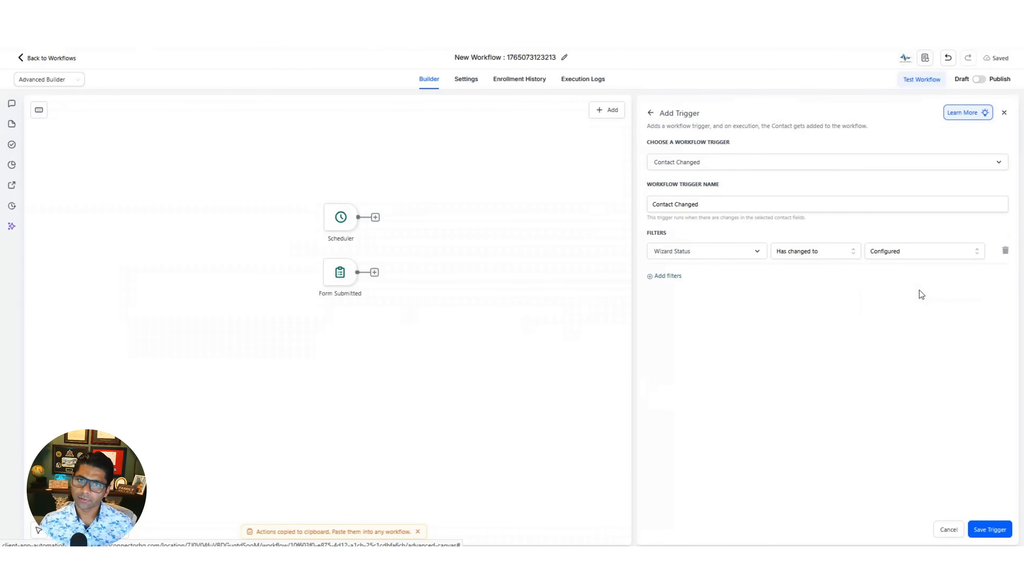
left_click(985, 529)
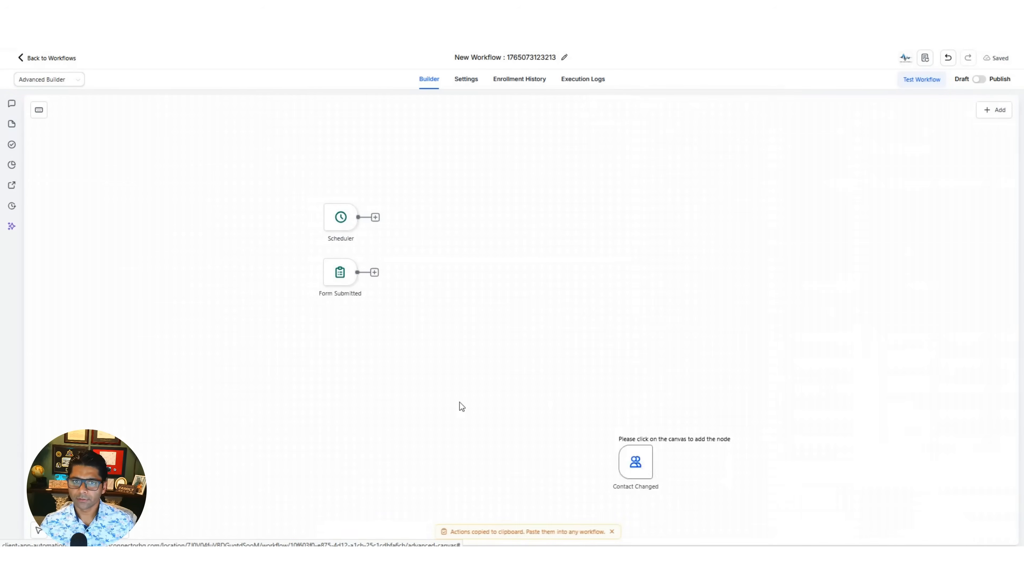
left_click(325, 317)
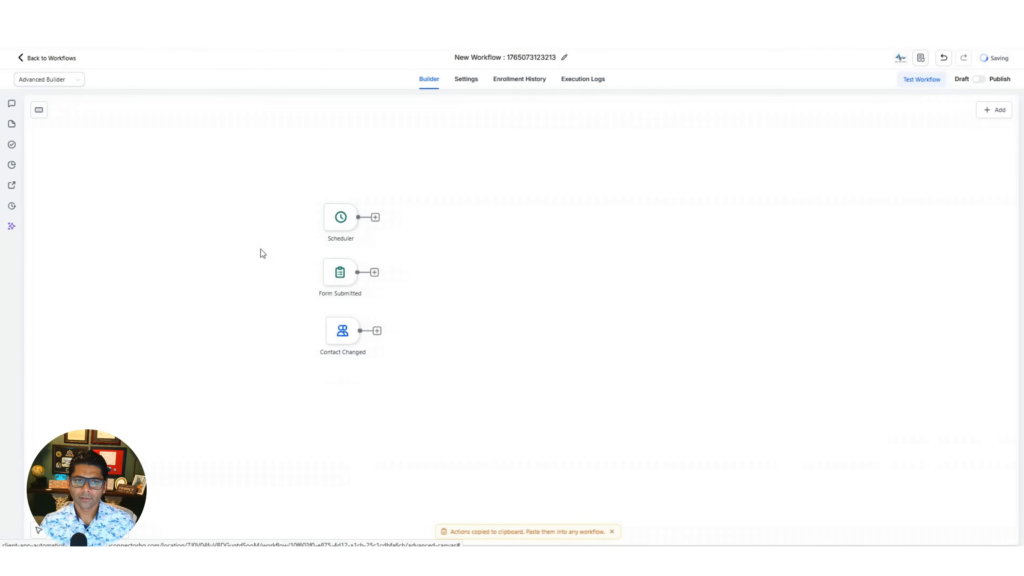
left_click_drag(281, 174, 459, 410)
left_click(458, 410)
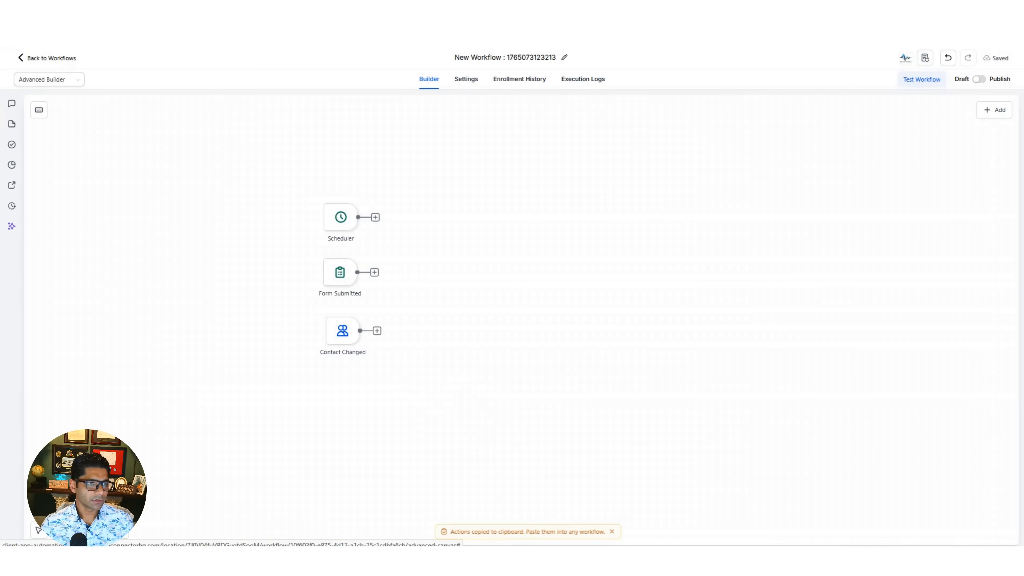
- Start a new GPT Powered By OpenAI action and set its model to GPT 4o Mini
left_click(997, 112)
left_click(949, 126)
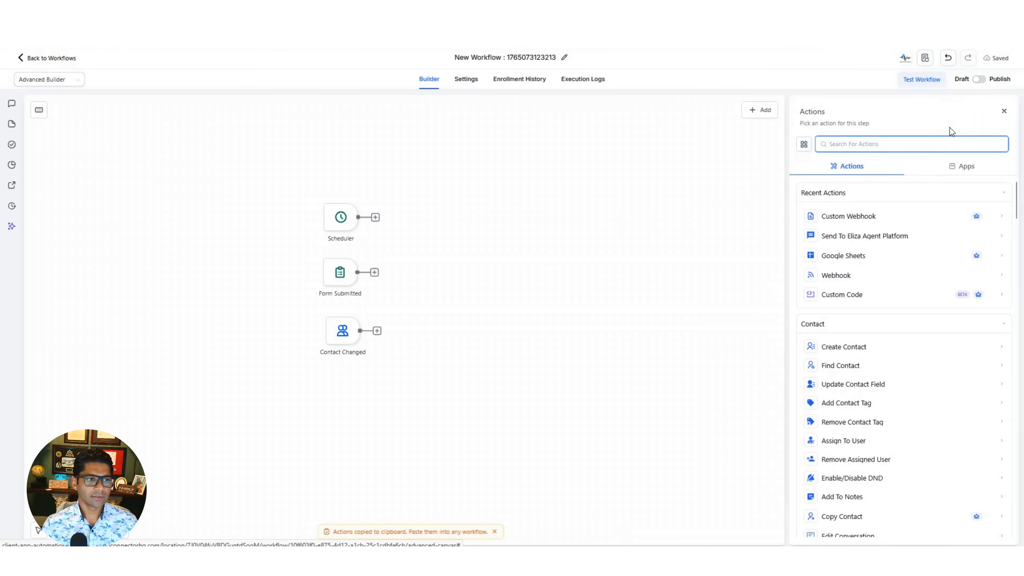
type("gpt")
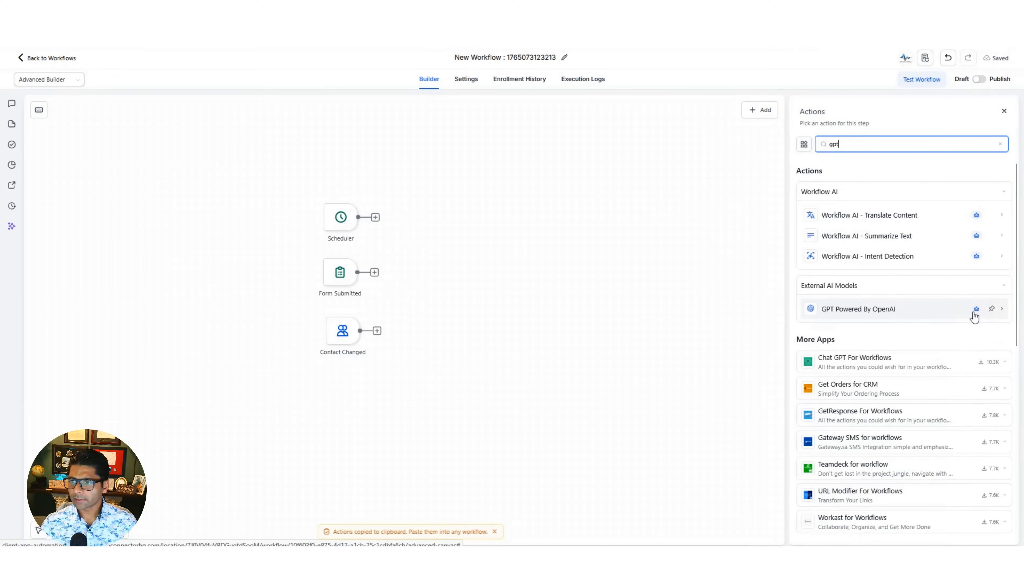
left_click(916, 311)
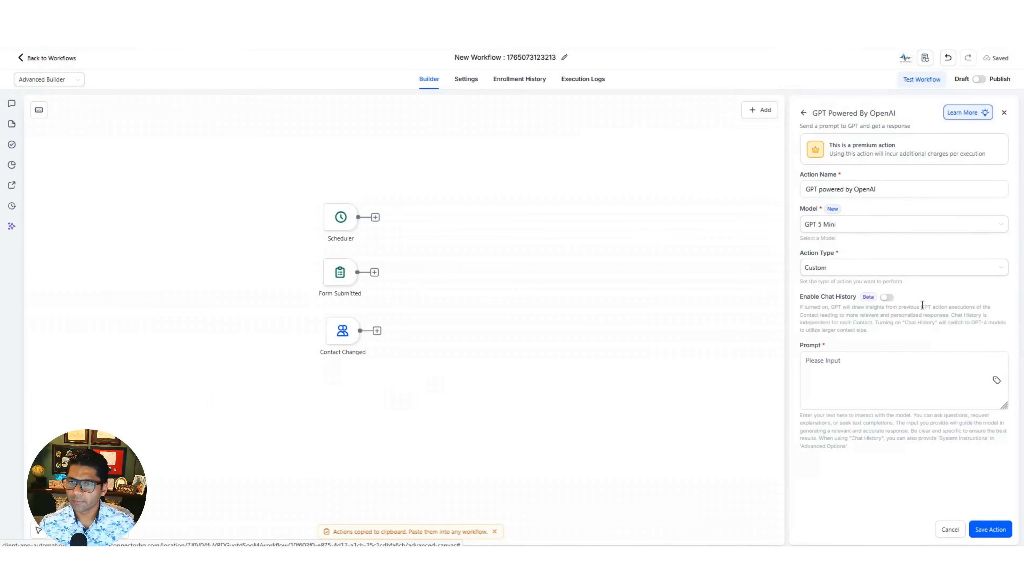
left_click(982, 225)
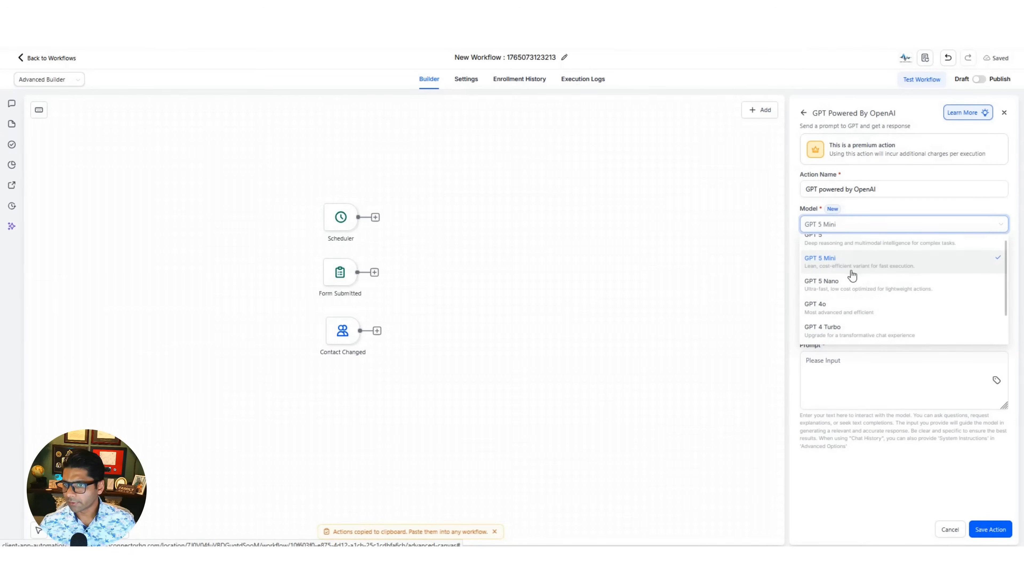
scroll(850, 282, "down", 2)
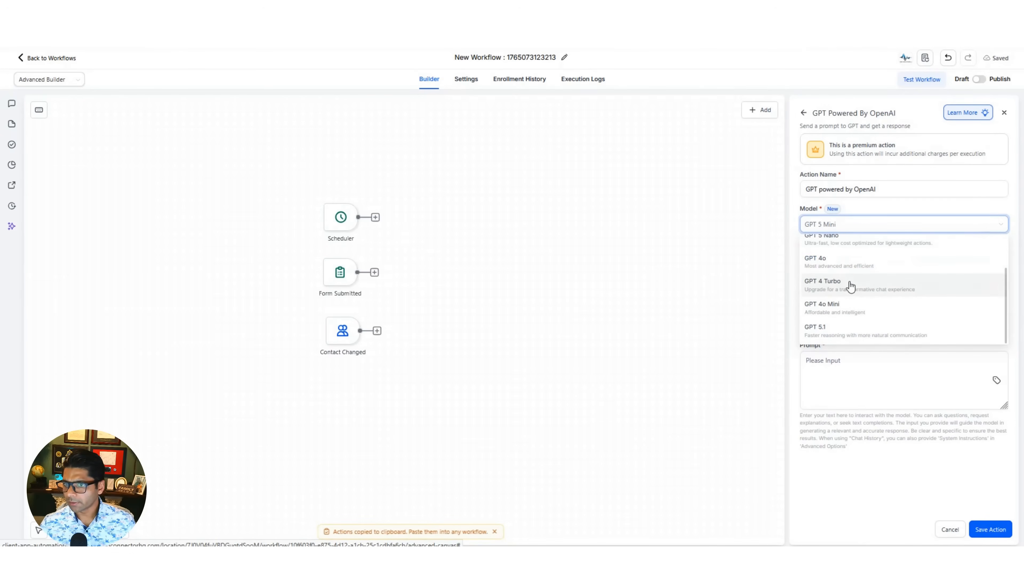
left_click(846, 309)
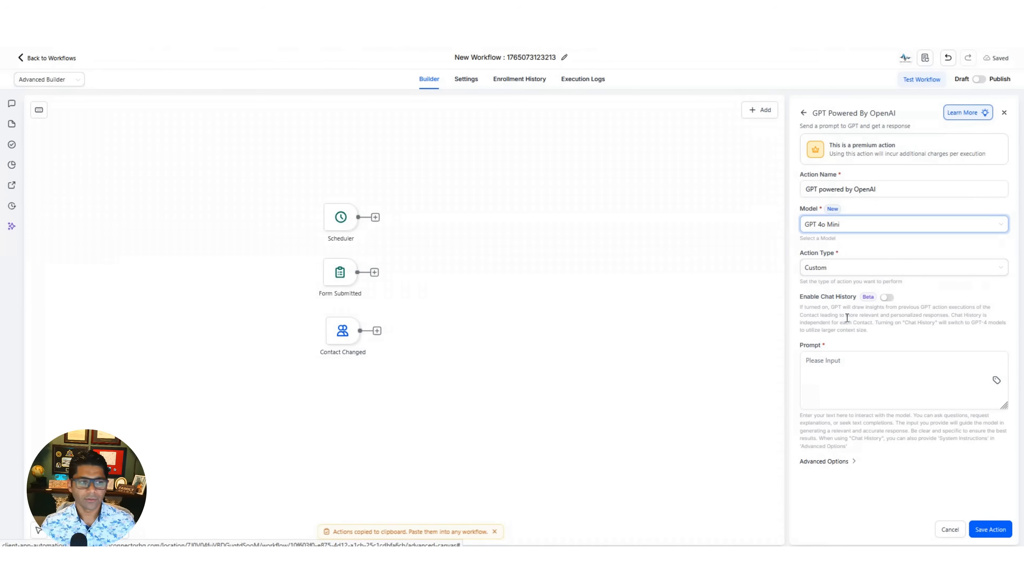
- Enlarge the GPT action's prompt box and paste the copied social media manager prompt with the contact variables and single-line caption formatting rules
left_click(866, 361)
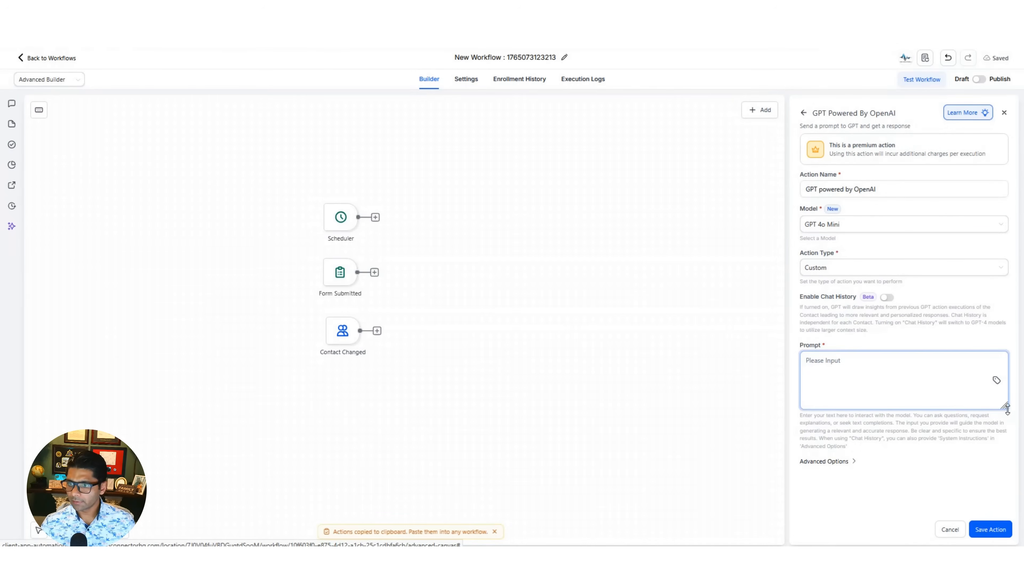
left_click_drag(1006, 408, 1006, 495)
type("You are a social media manager for {{contact.brand_name}}. Write a single, engaging social media caption about: {{contact.primary_offer}}. The tone should be: {{contact.tone_of_voice}}. Include the city {{contact.geo_target_area}} and 3 relevant hashtags.   CRITICAL FORMATTING RULES: 1. Return ONLY the caption text. 2. The entire output must be on a SINGLE LINE. Do not use any line breaks or \"Enter\" keys. 3. Do not use double quotes or special characters in the output.")
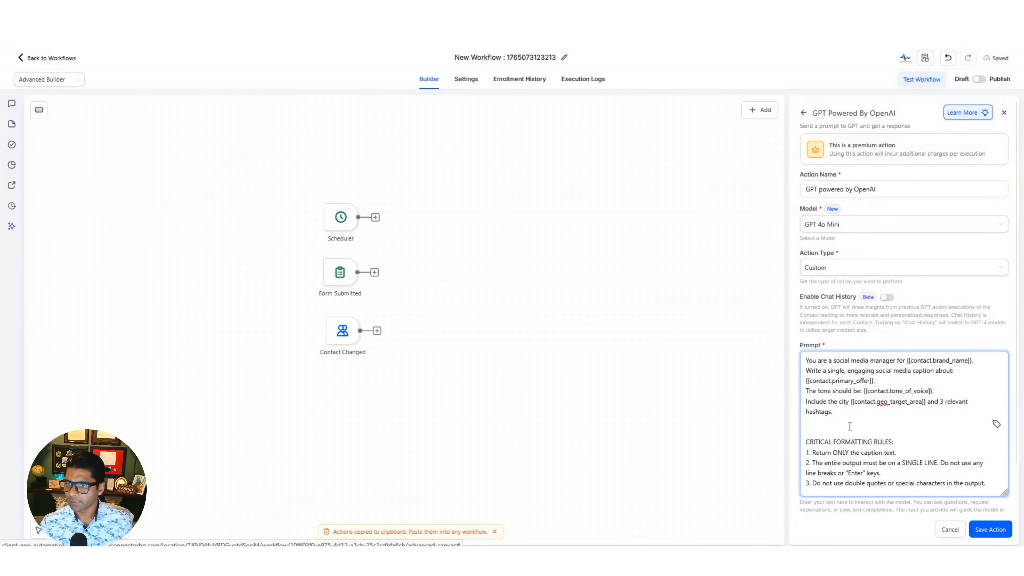
- Look through the contact custom fields available for insertion into the GPT prompt, down to Tone of Voice
left_click_drag(943, 391, 862, 390)
left_click(856, 414)
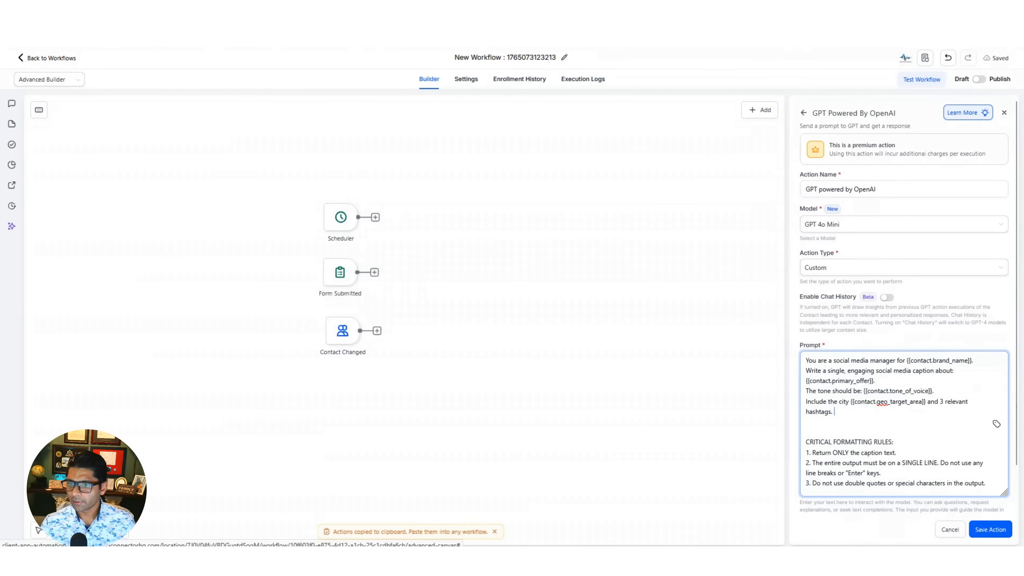
left_click(995, 426)
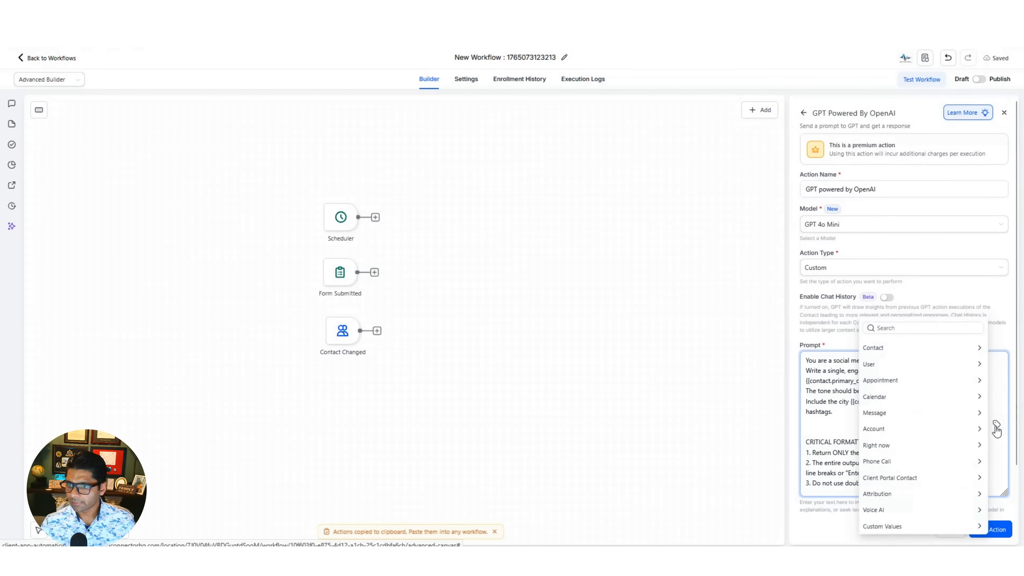
left_click(898, 353)
scroll(898, 389, "down", 5)
left_click(907, 526)
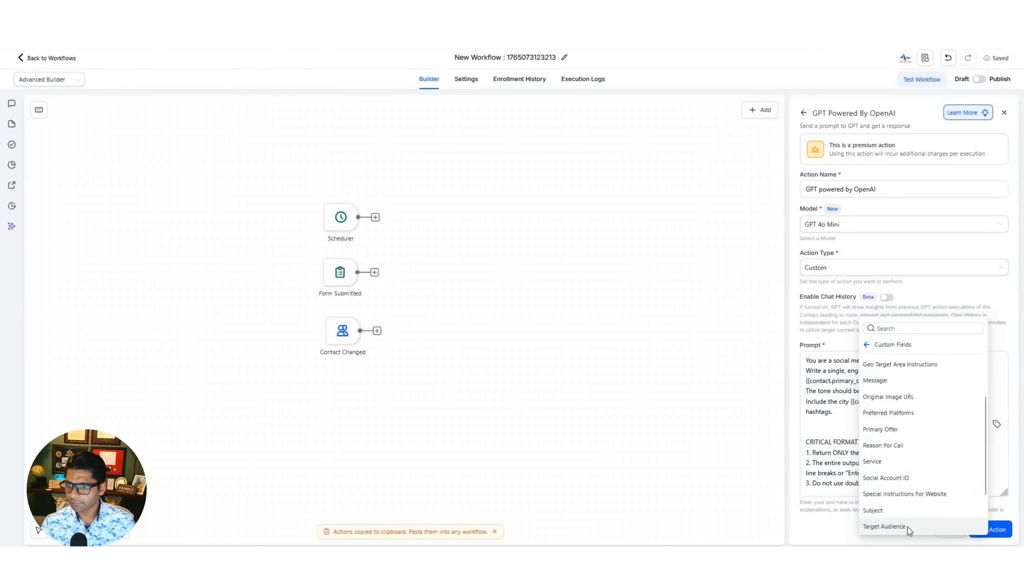
scroll(931, 464, "down", 3)
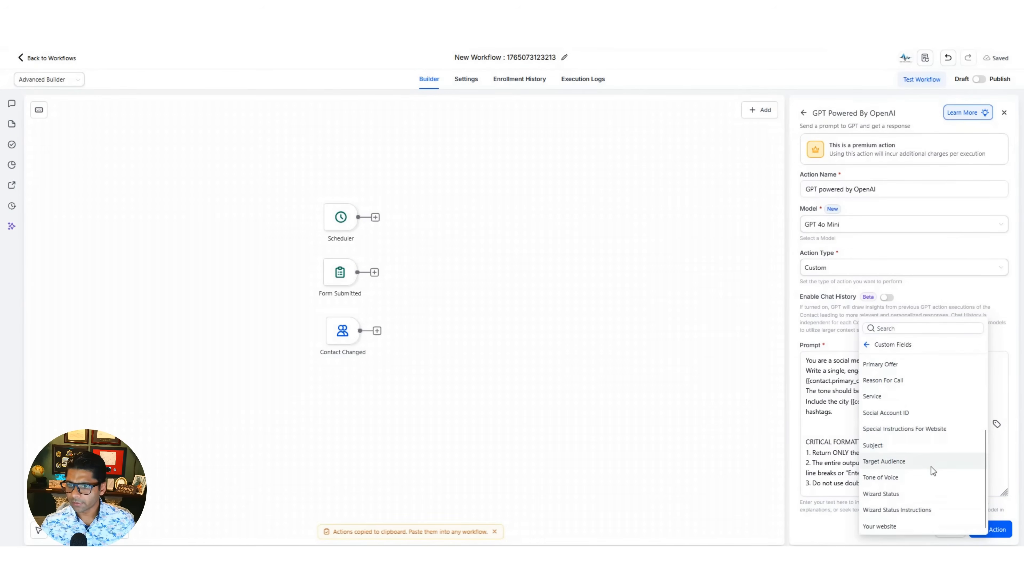
left_click(905, 477)
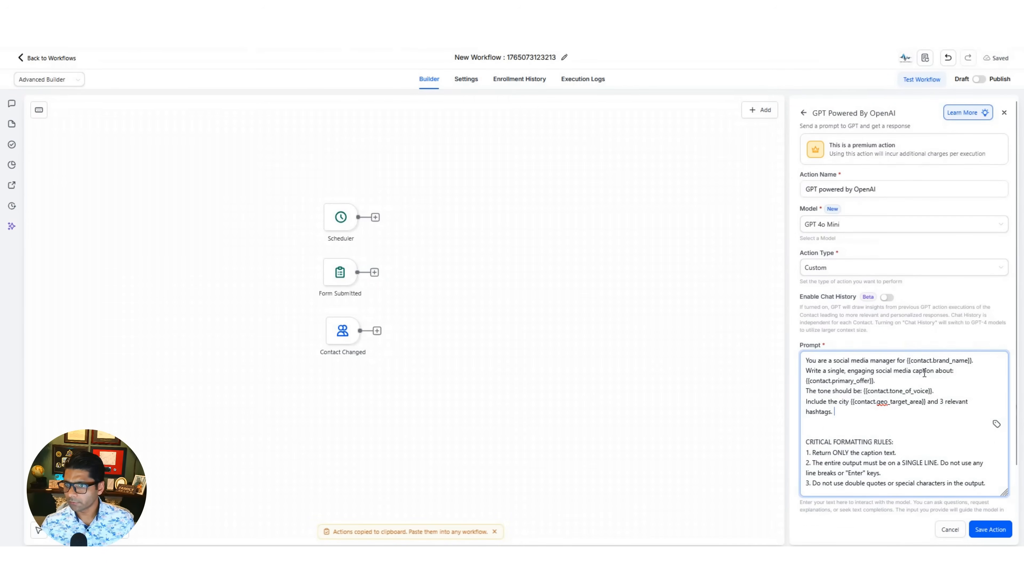
- Review the prompt's brand name and primary offer variables, save the GPT action and centre it beside the three triggers
left_click_drag(973, 360, 894, 358)
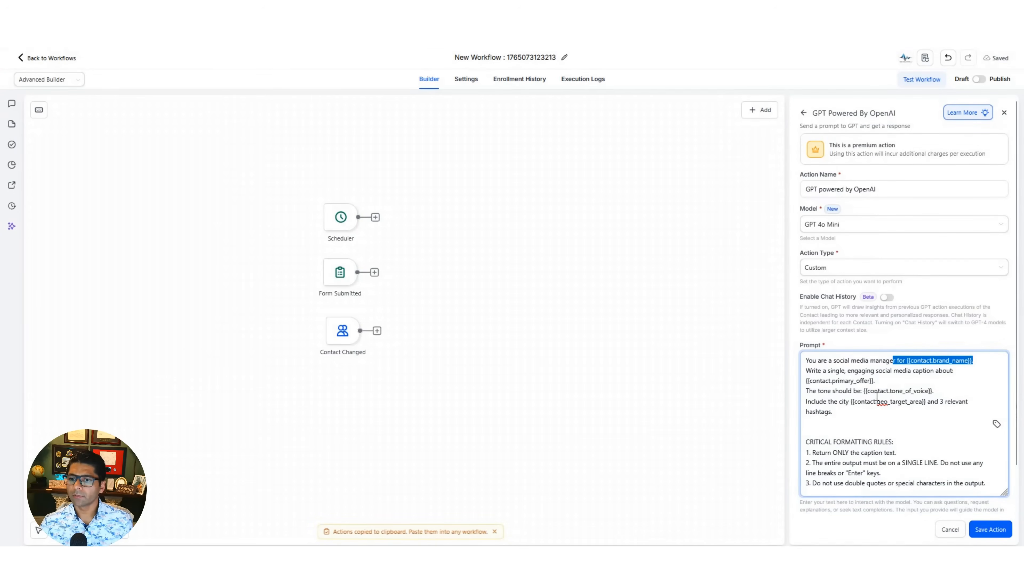
left_click_drag(875, 380, 806, 388)
left_click(842, 409)
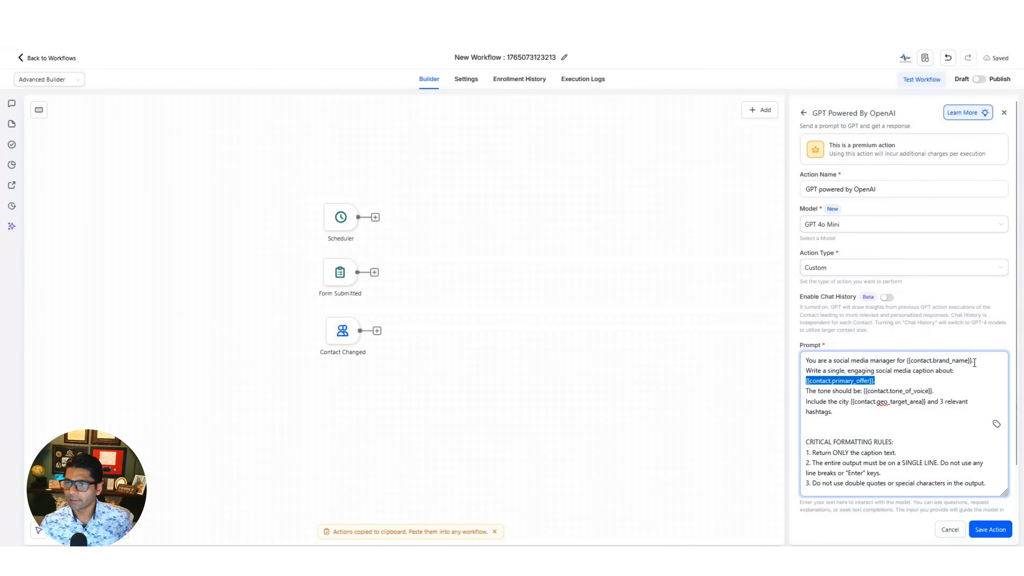
left_click_drag(973, 361, 904, 363)
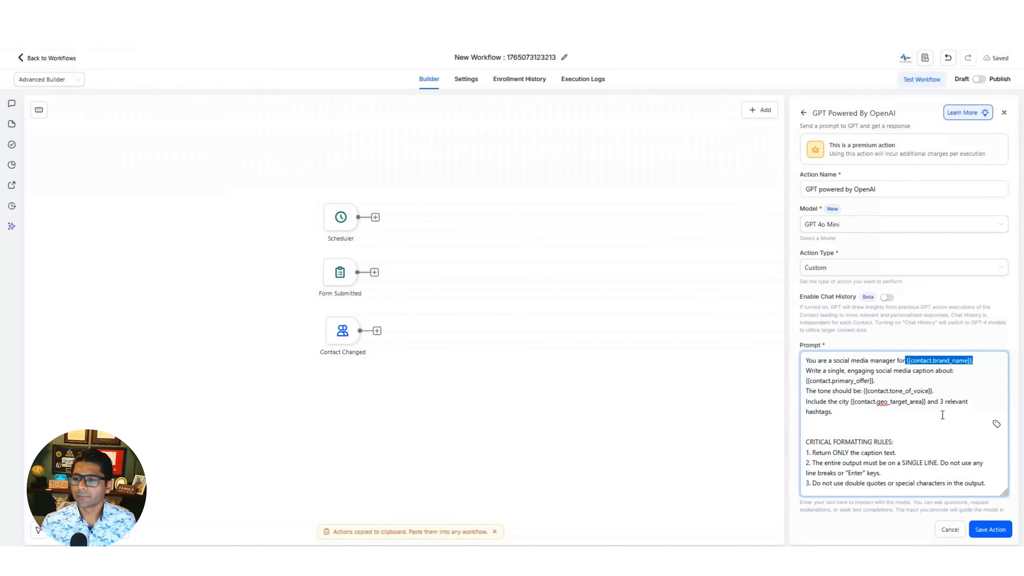
left_click(992, 533)
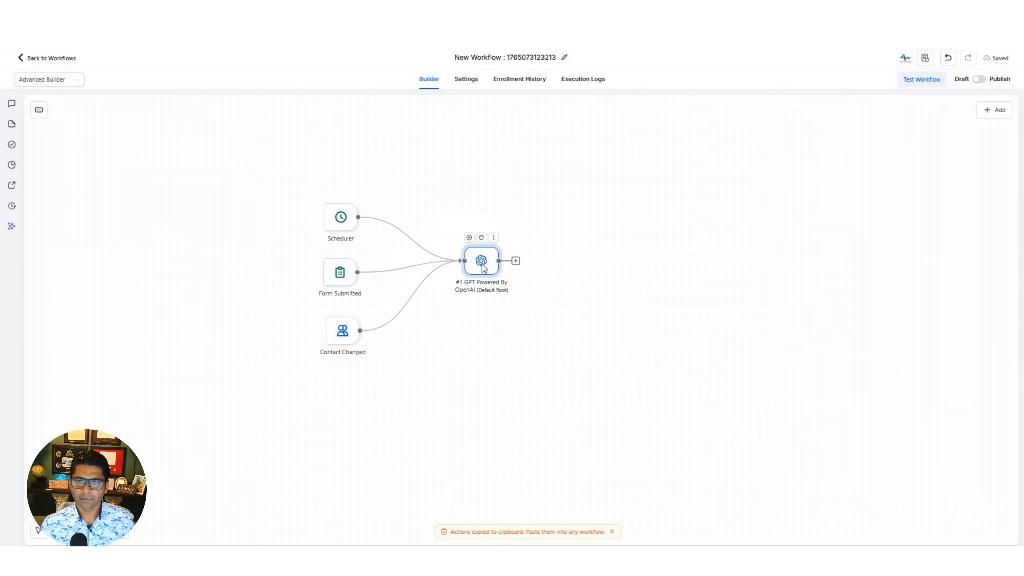
left_click_drag(483, 268, 487, 277)
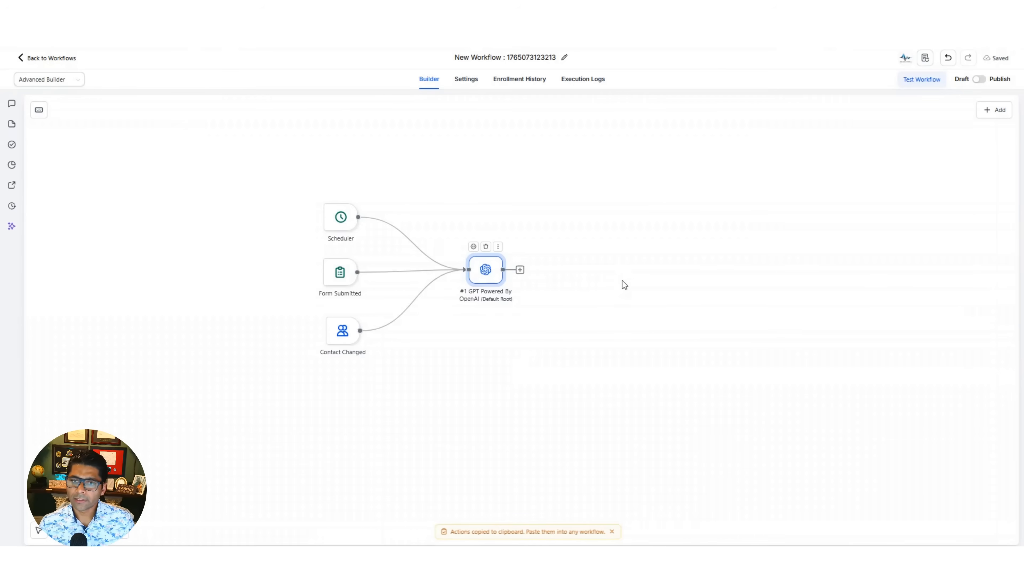
- Add a Custom Webhook action to the workflow and make its URL ready for entry
left_click(997, 111)
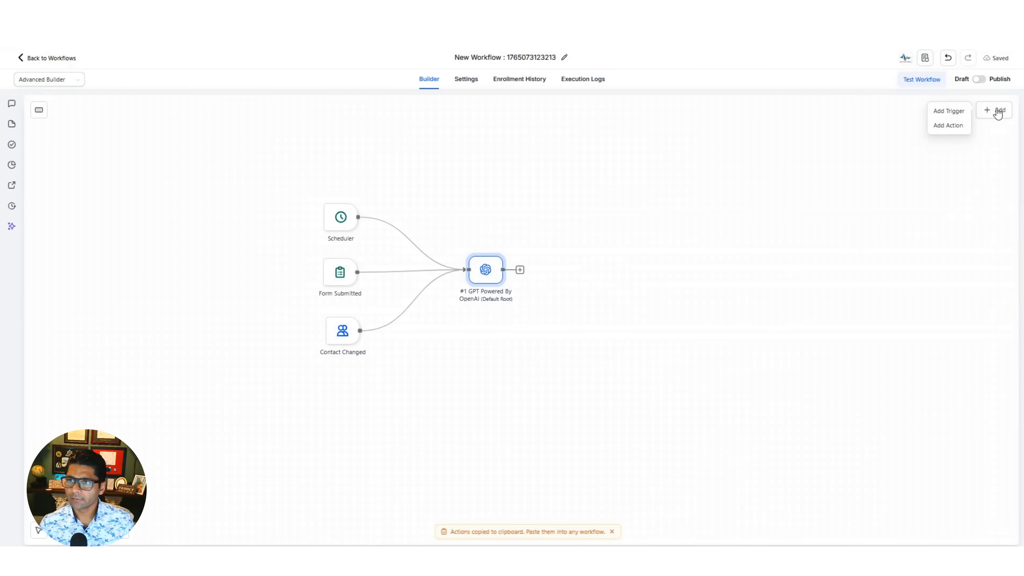
left_click(960, 131)
type("custom web")
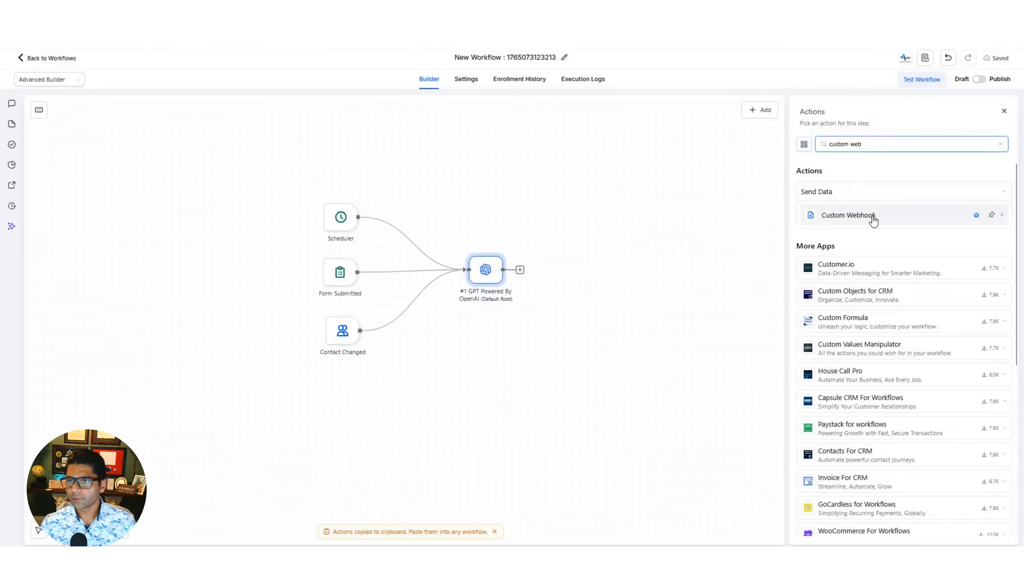
left_click(871, 218)
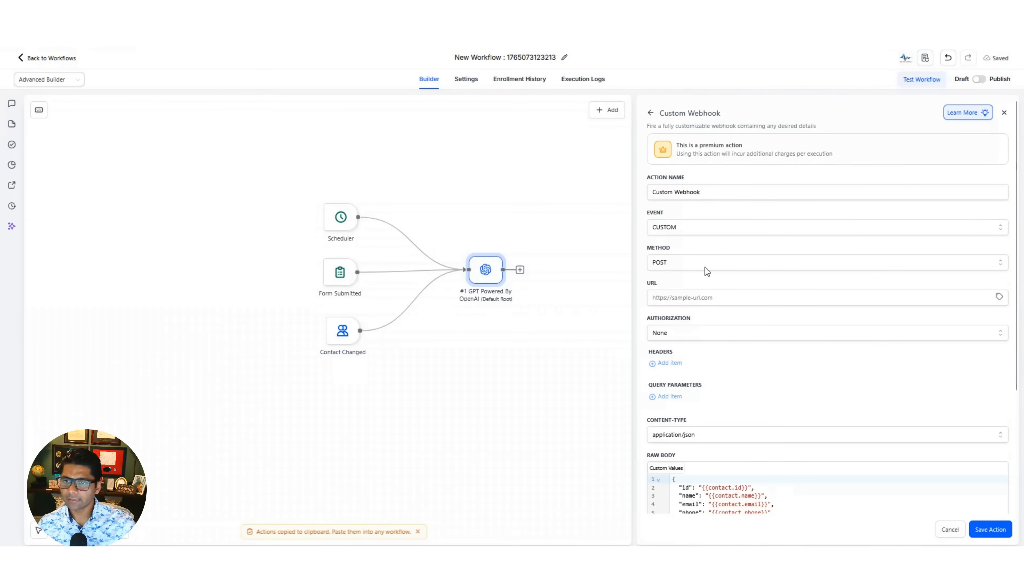
left_click(702, 298)
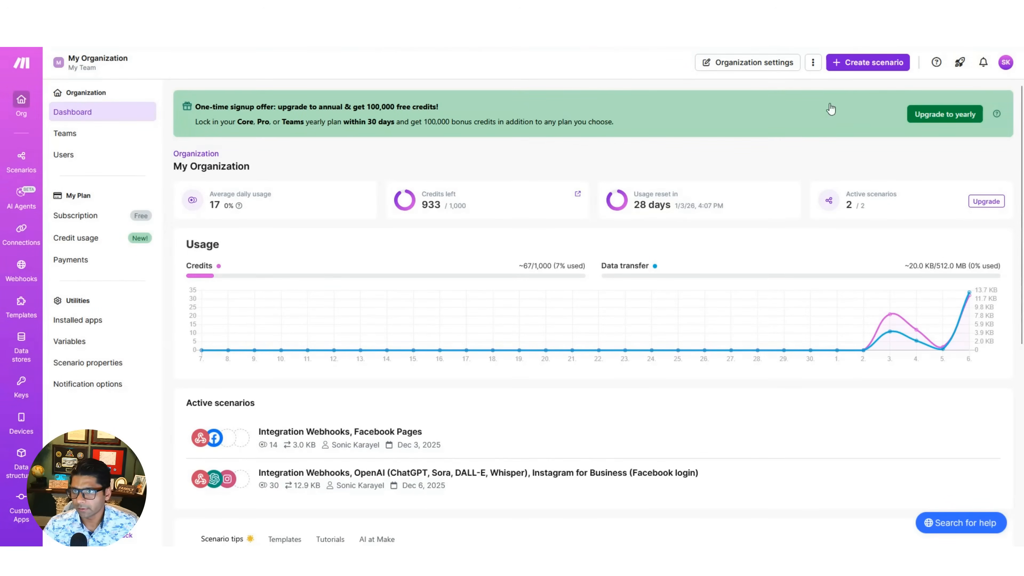
- Switch to Make and create a new scenario starting with a Custom webhook trigger whose webhook is named Social Wizard
left_click(870, 62)
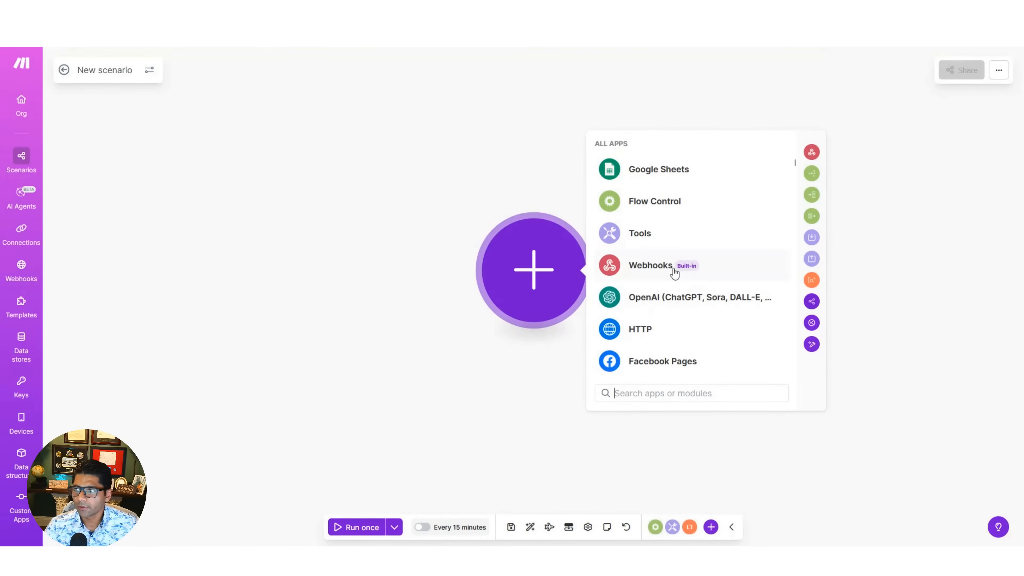
left_click(654, 268)
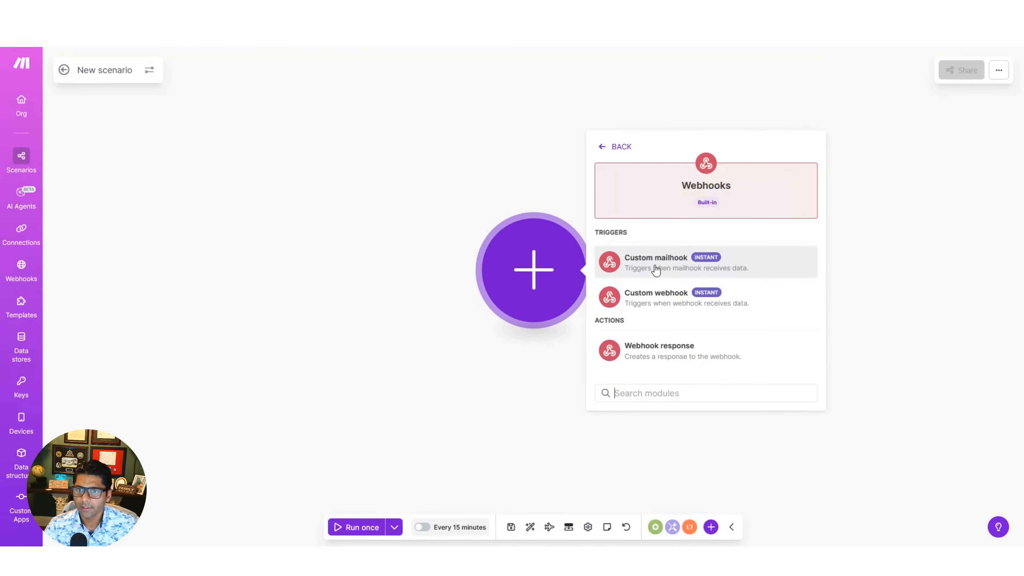
left_click(659, 307)
left_click(683, 287)
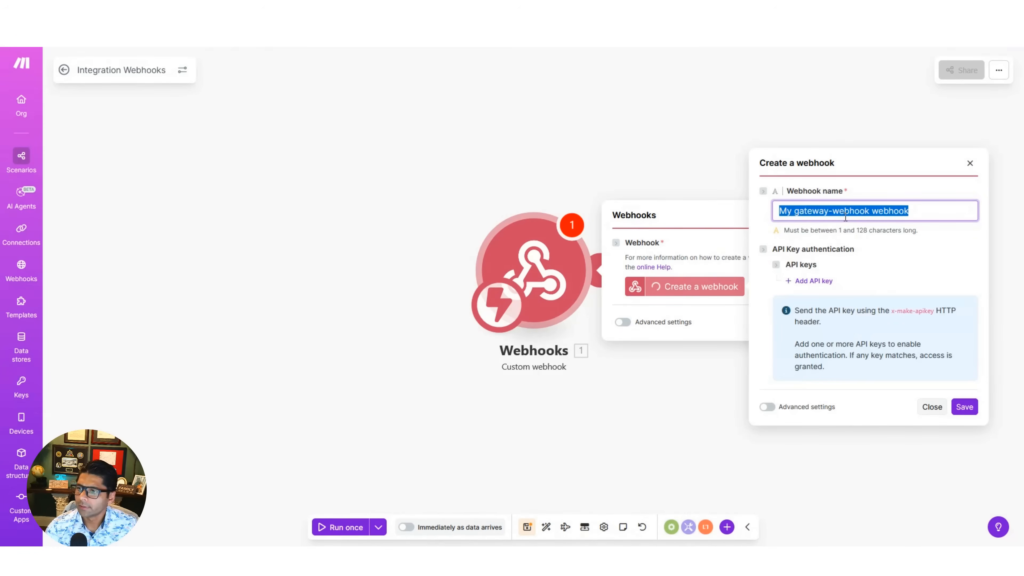
type("Social Wizard")
left_click(964, 406)
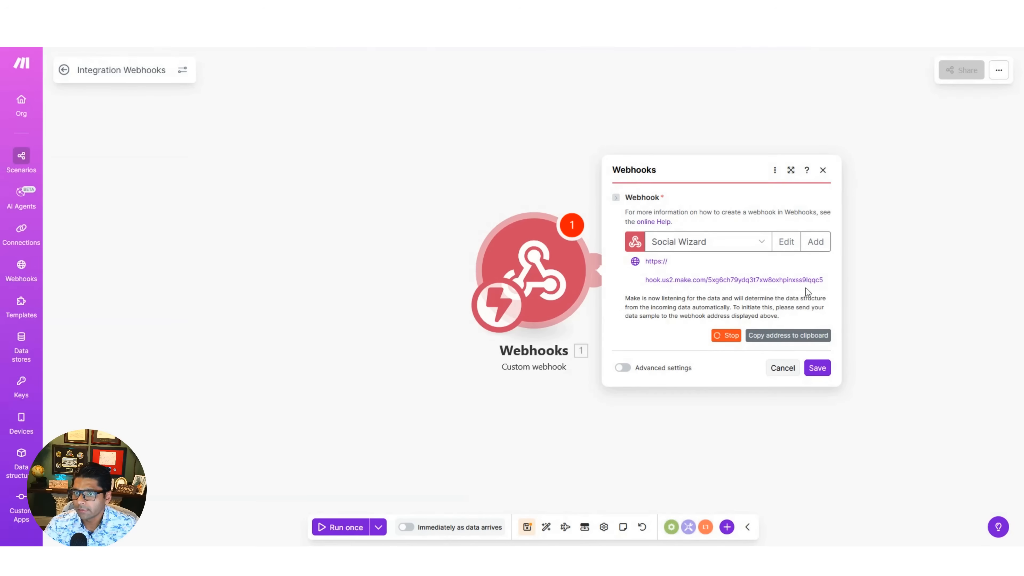
- Copy the Social Wizard webhook address and paste it as the URL of the Custom Webhook action in HighLevel
left_click_drag(645, 279, 698, 279)
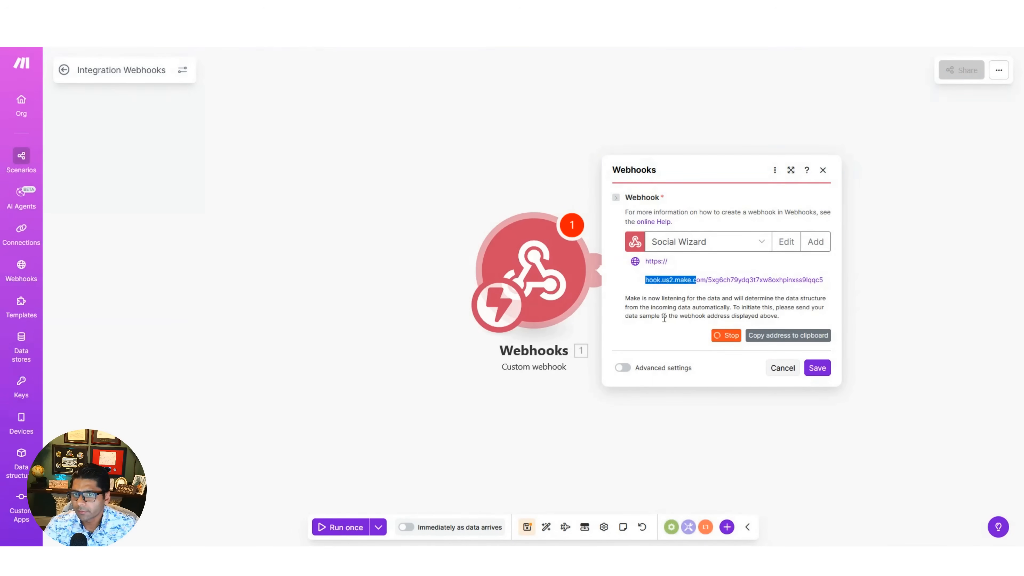
left_click(647, 315)
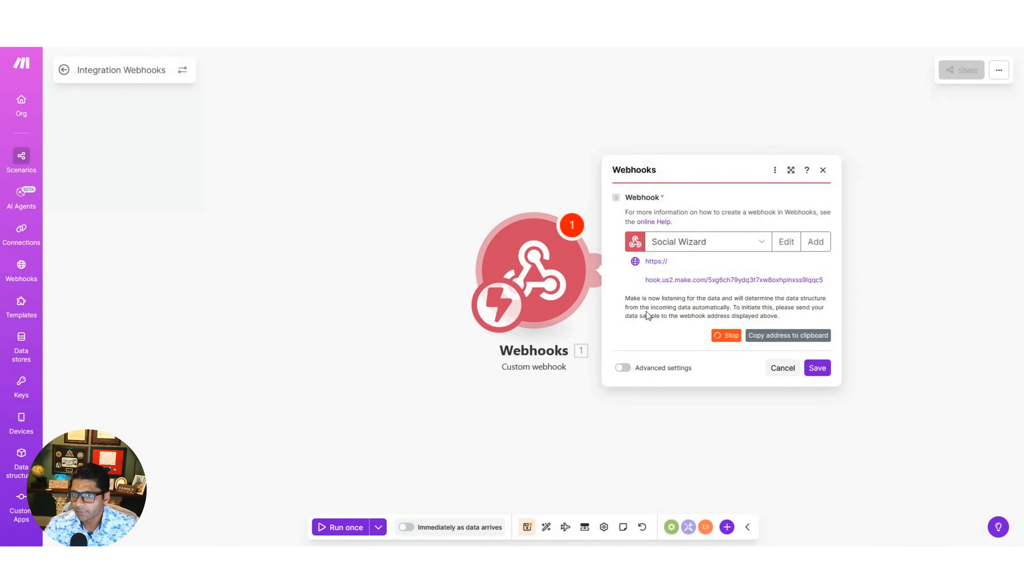
left_click(796, 341)
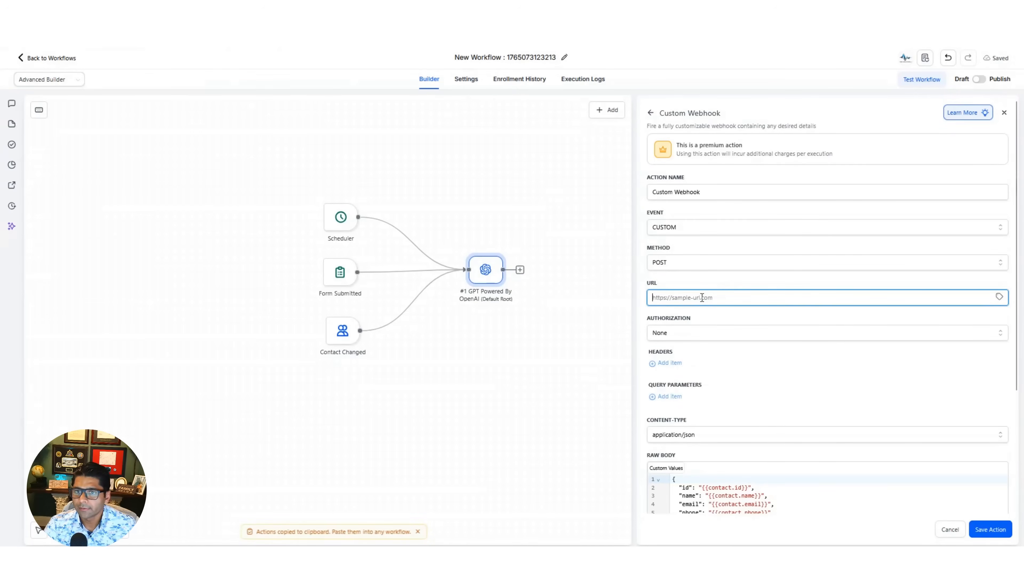
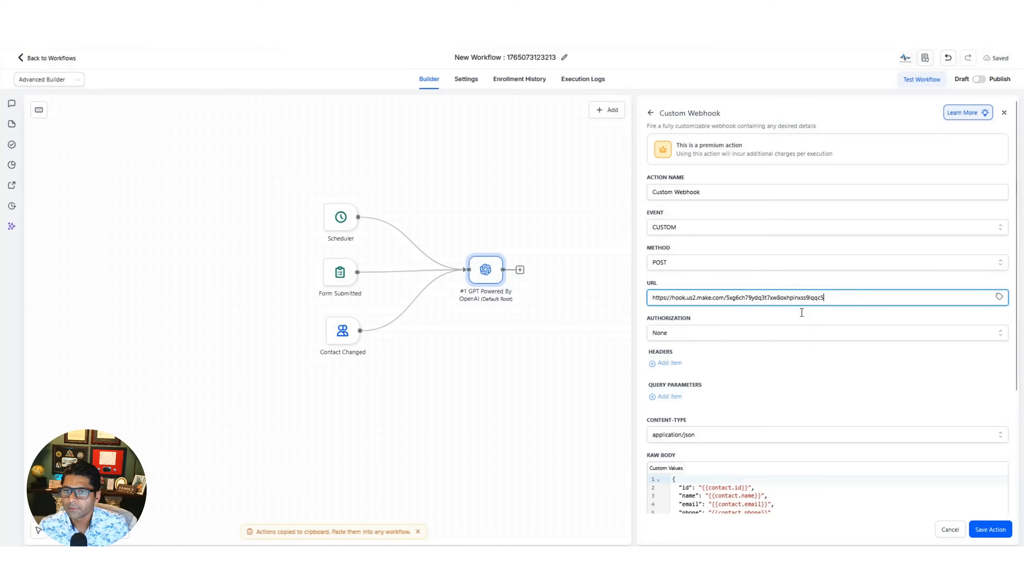
- Replace the Custom Webhook's raw body with JSON that sets "caption" to {{chatgpt.1.response}} and save the action
scroll(806, 369, "down", 4)
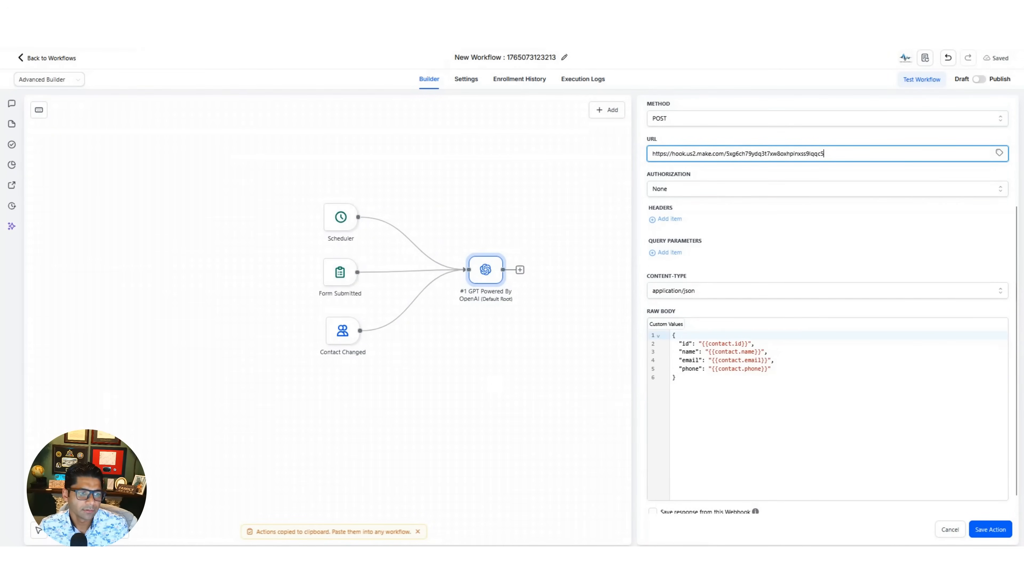
left_click_drag(685, 377, 670, 336)
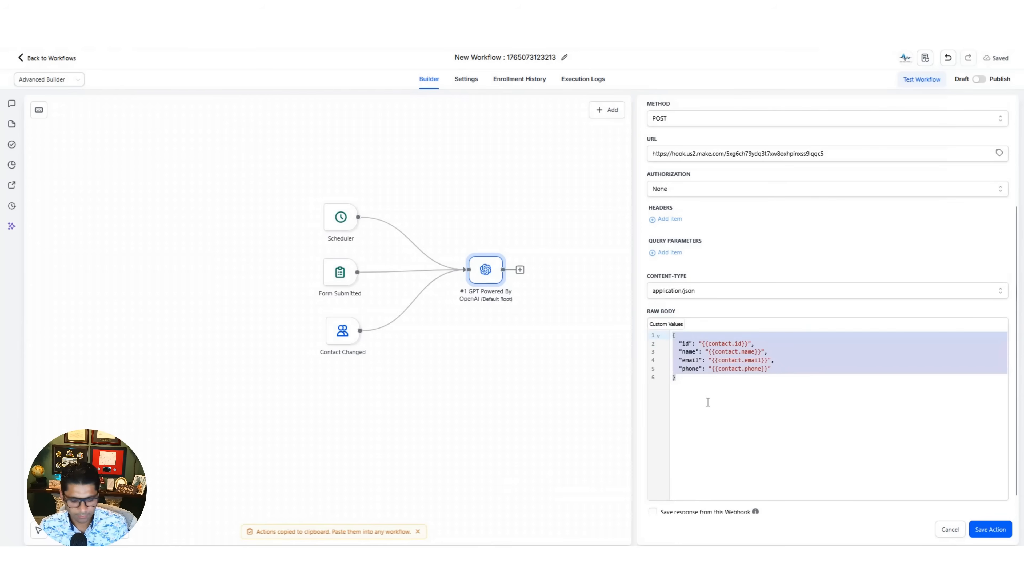
type("{   \"caption\": \"{{chatgpt.1.response}}\" }")
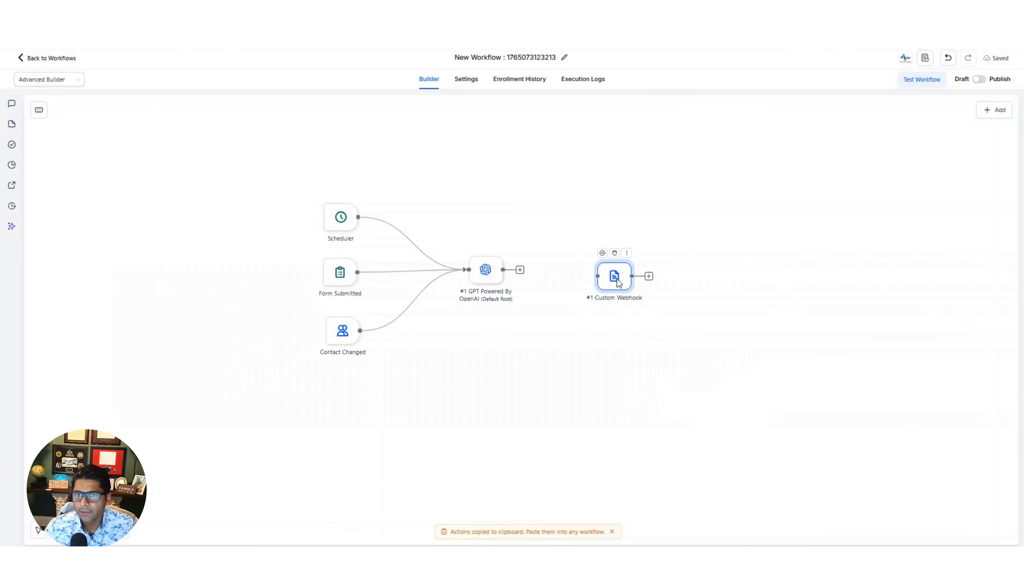
- Place the Custom Webhook beside the GPT action and connect the GPT action's output to it
left_click_drag(616, 281, 606, 275)
left_click_drag(523, 270, 586, 269)
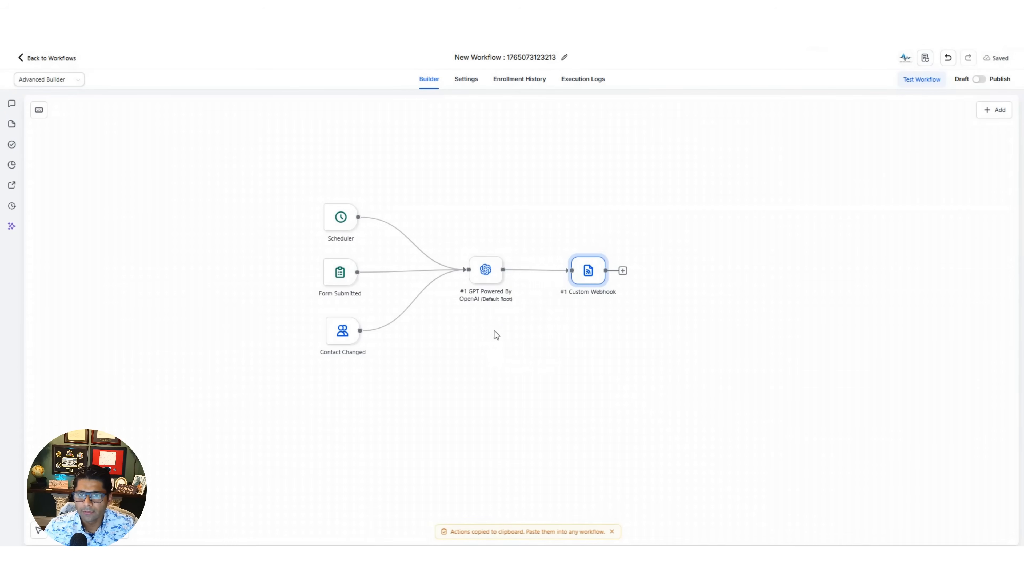
mouse_move(489, 286)
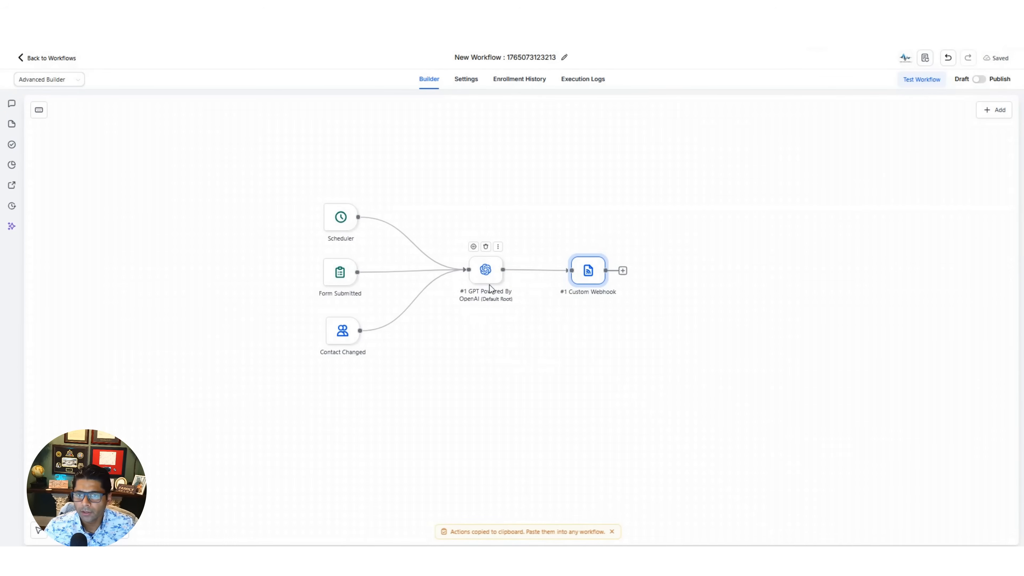
- Reopen the Custom Webhook action to check its URL and caption body against the Make webhook
left_click(590, 273)
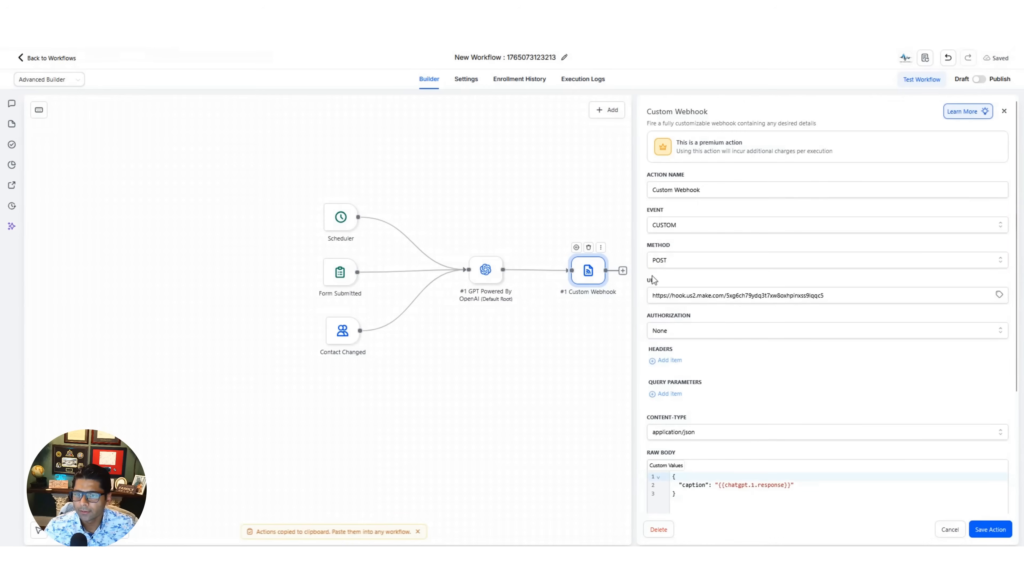
left_click_drag(653, 296, 846, 295)
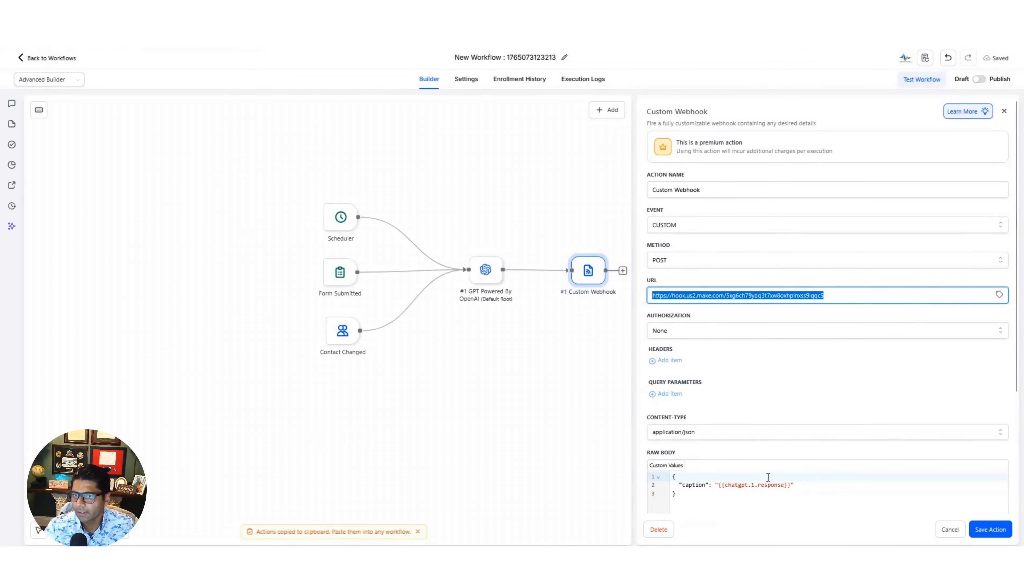
left_click(845, 294)
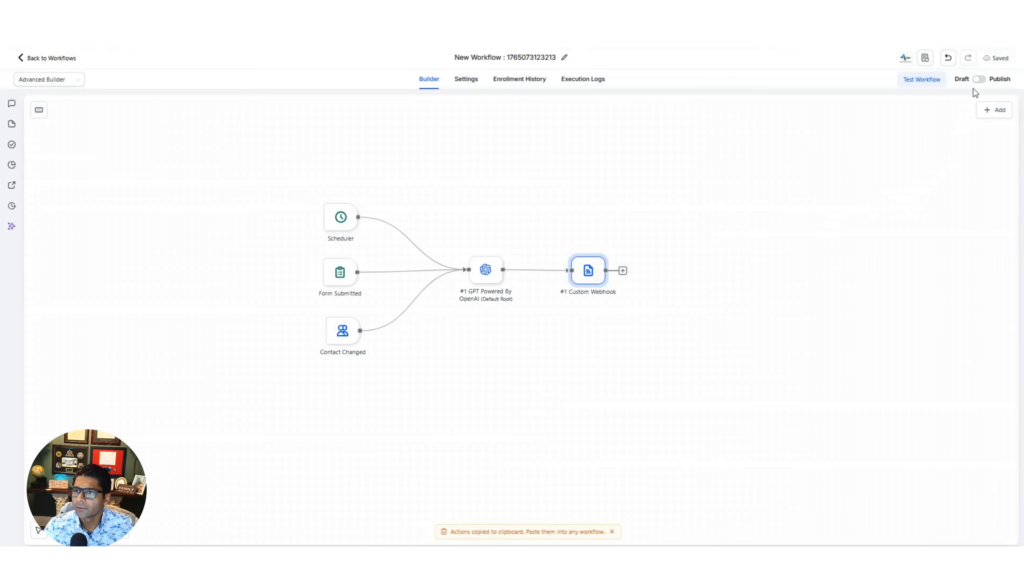
- Switch the workflow from Draft to Publish and save it
left_click(978, 80)
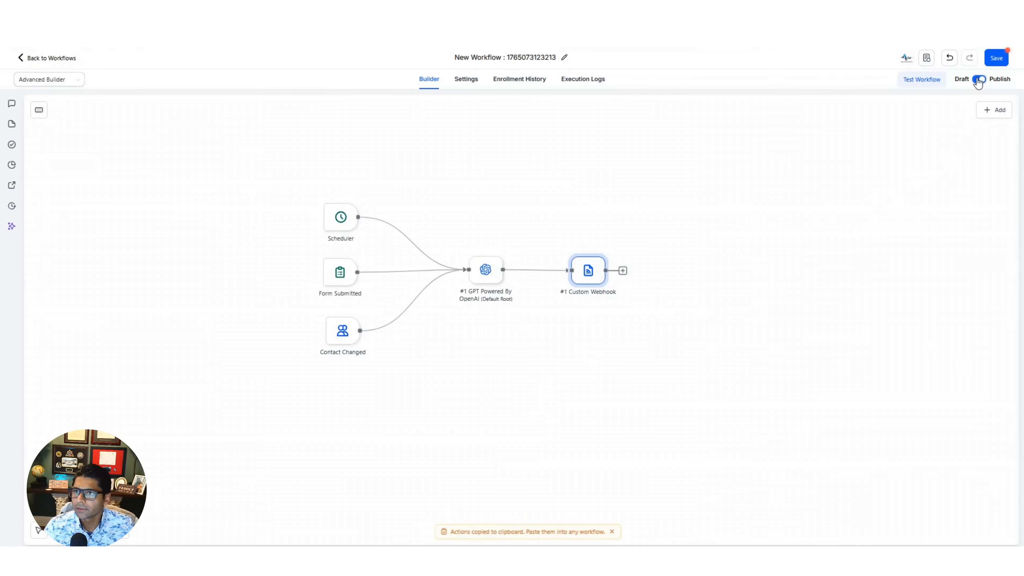
left_click(993, 58)
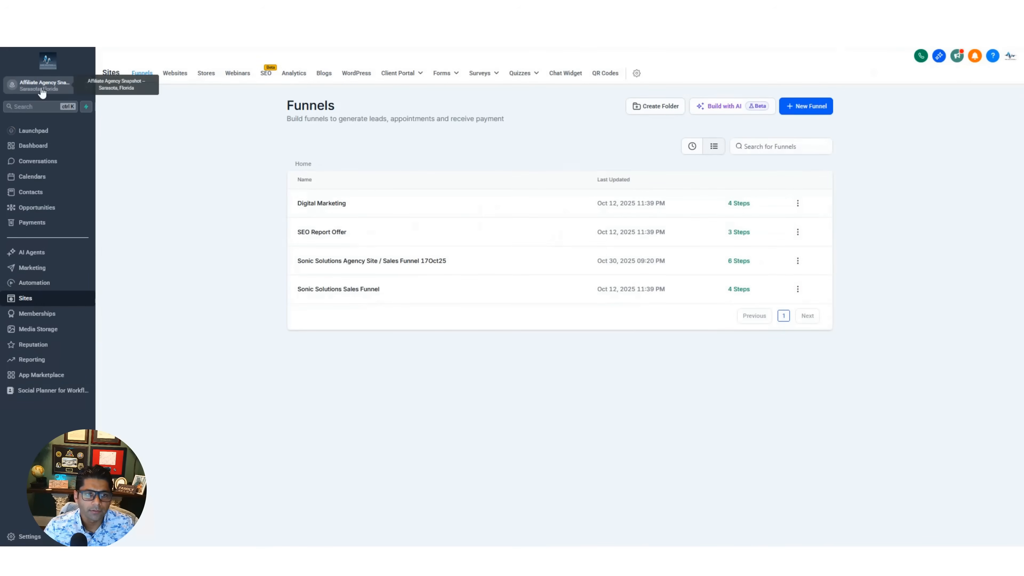
- Go to the form builder's list and open 1 Social Wizard Input Form
mouse_move(443, 75)
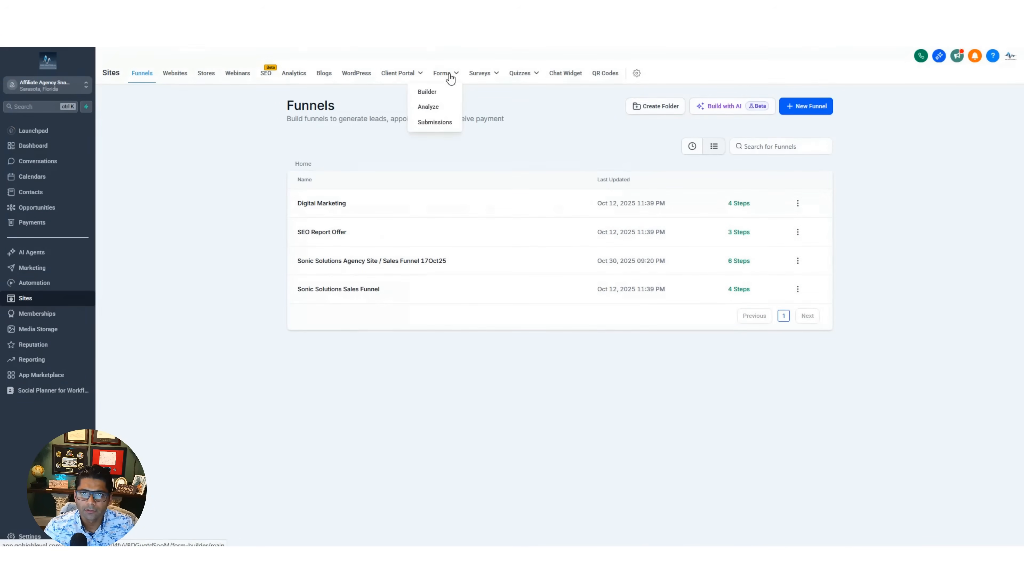
left_click(438, 97)
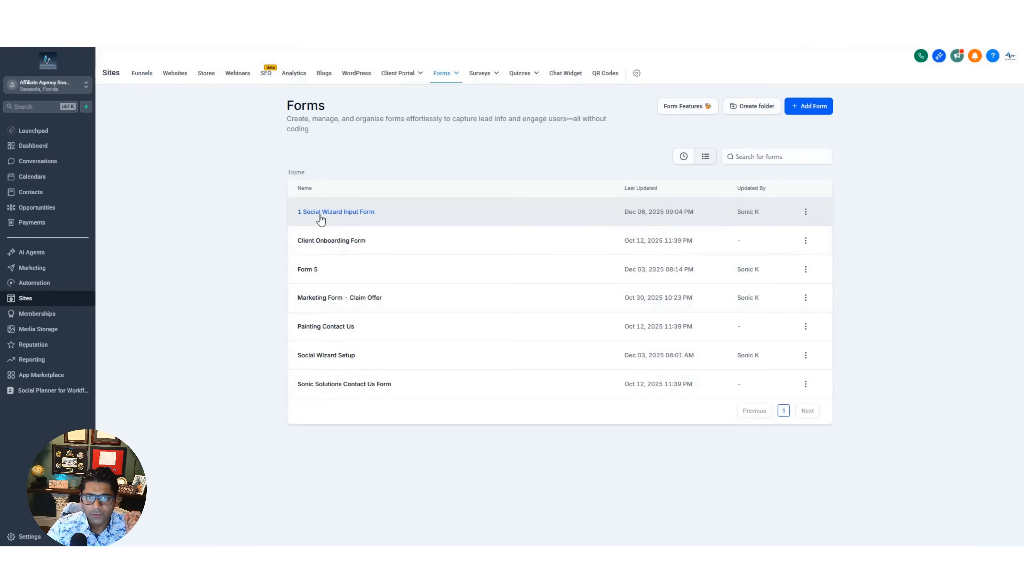
left_click(320, 213)
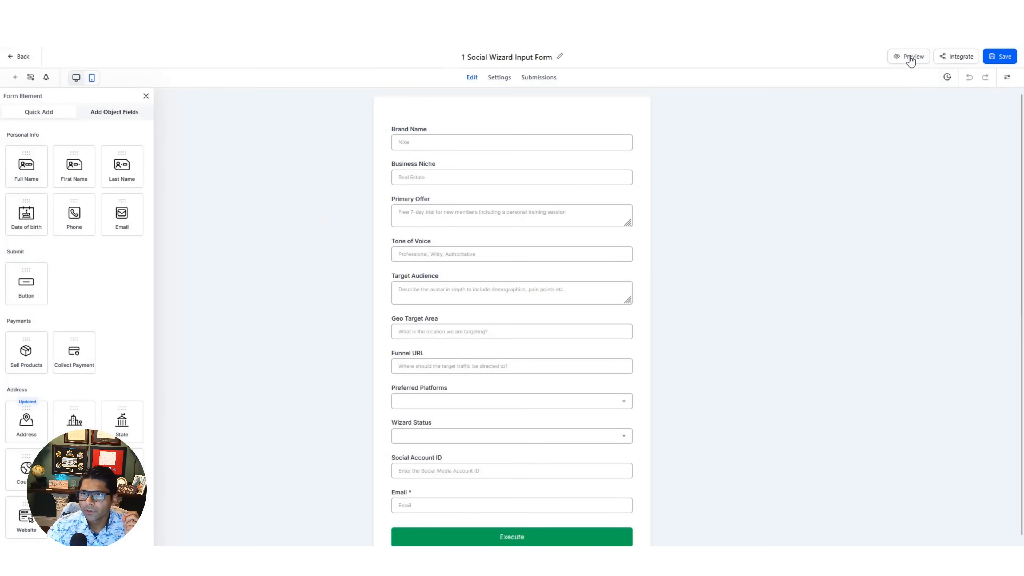
- Preview the form and fill it in: brand Sonic Combinator, niche Digital Marketing, tone Professional, area United States, platform Instagram, plus the offer, funnel URL and email
left_click(910, 57)
type("Sonic Comb")
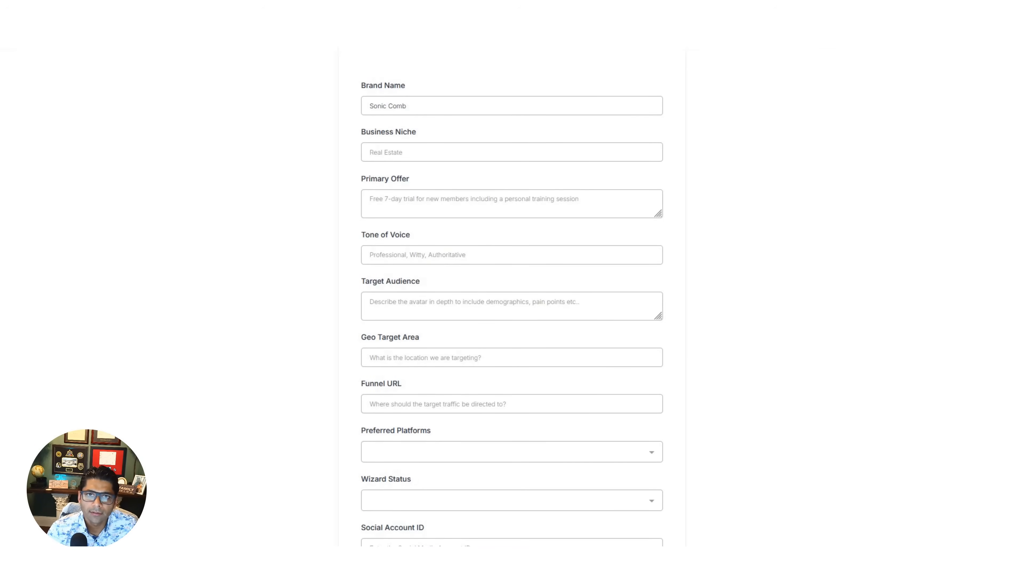
type("inator")
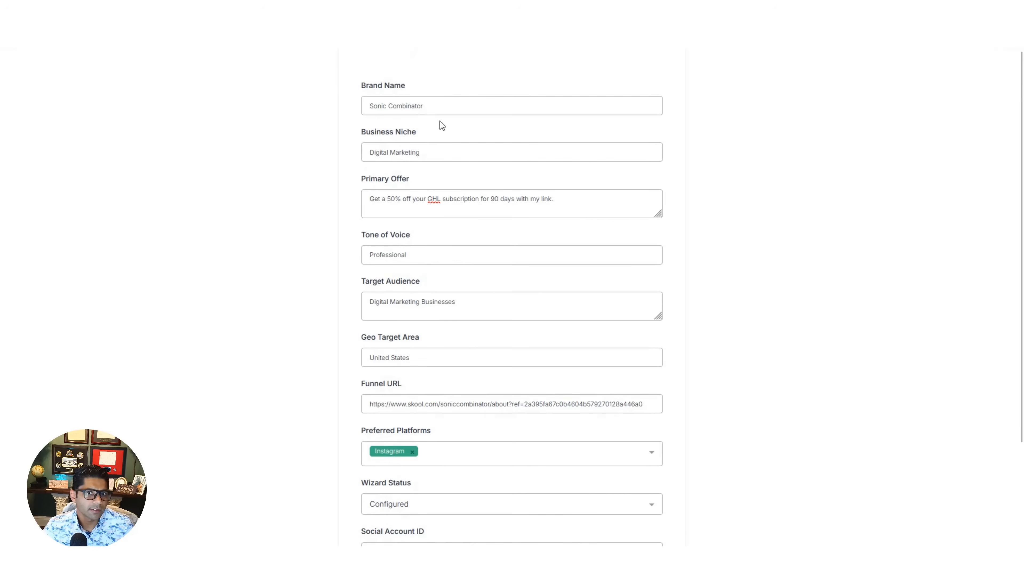
scroll(464, 171, "down", 1)
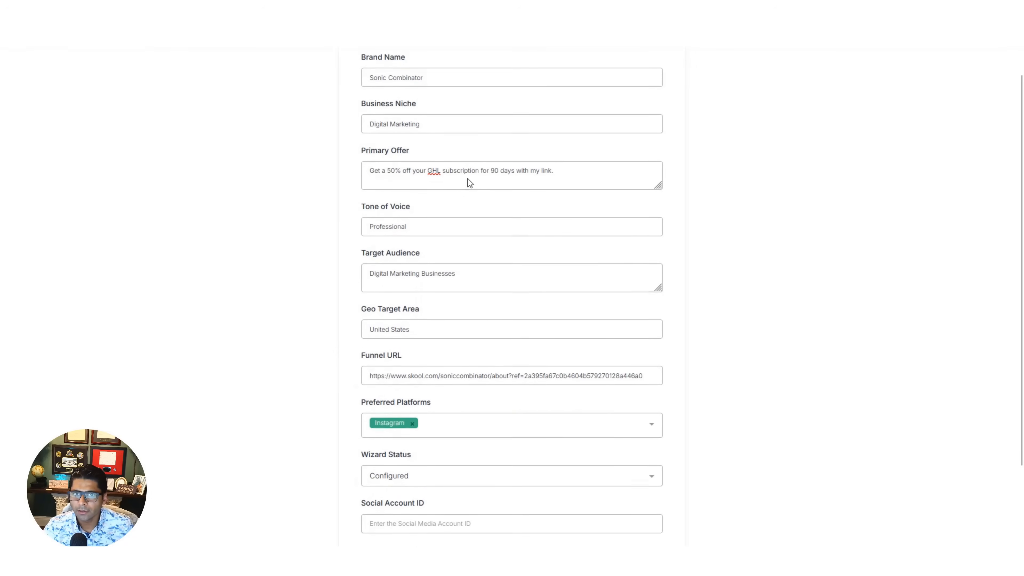
scroll(469, 183, "down", 1)
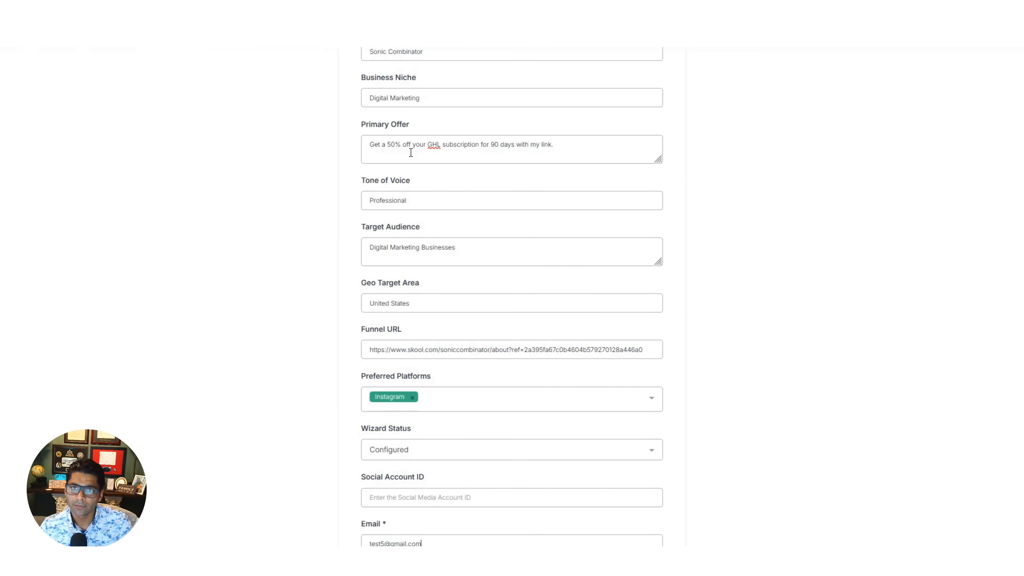
scroll(411, 153, "down", 2)
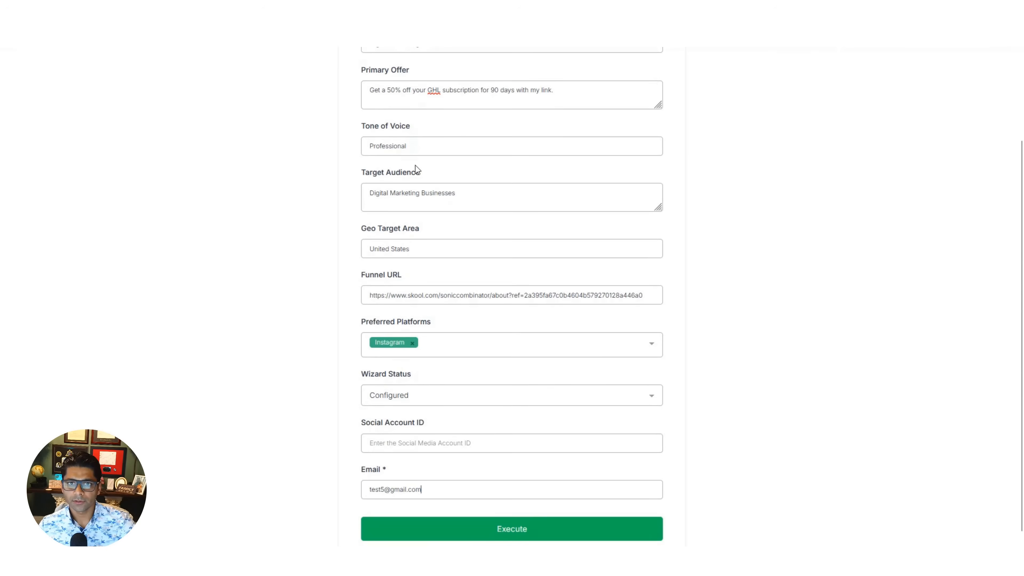
scroll(415, 170, "down", 1)
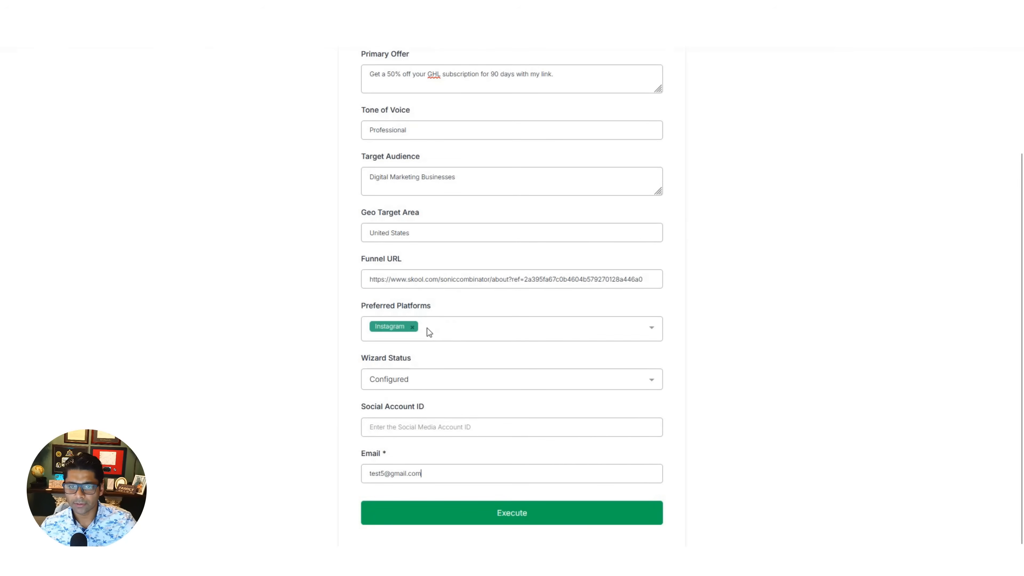
- Choose Configured as the Wizard Status and submit the form
left_click(421, 379)
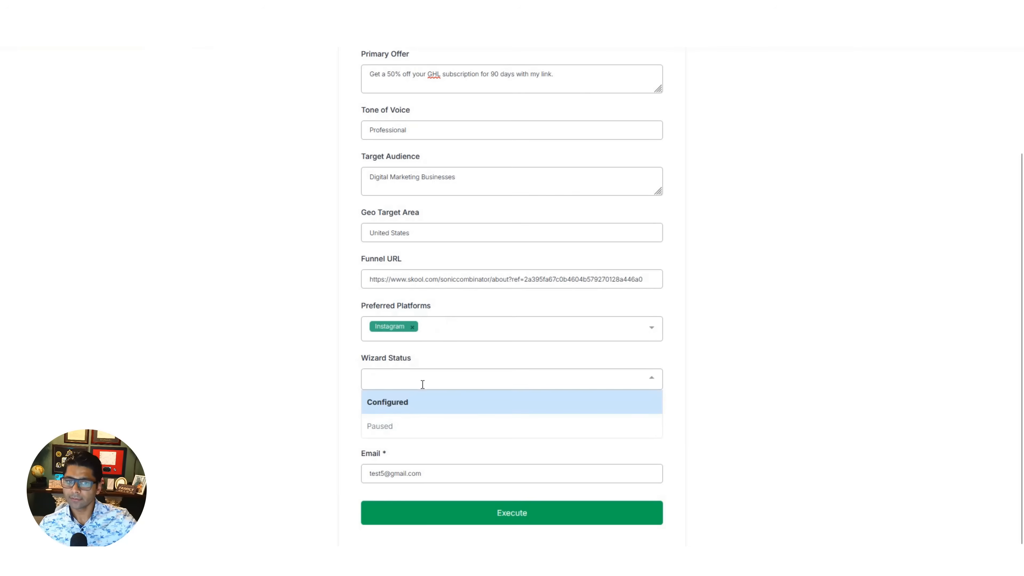
left_click(424, 404)
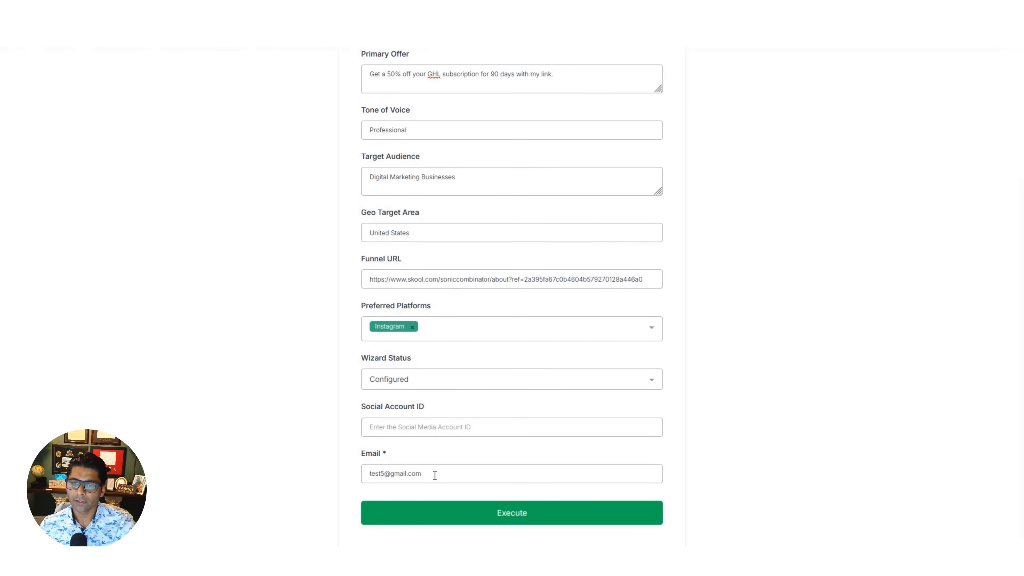
left_click(522, 514)
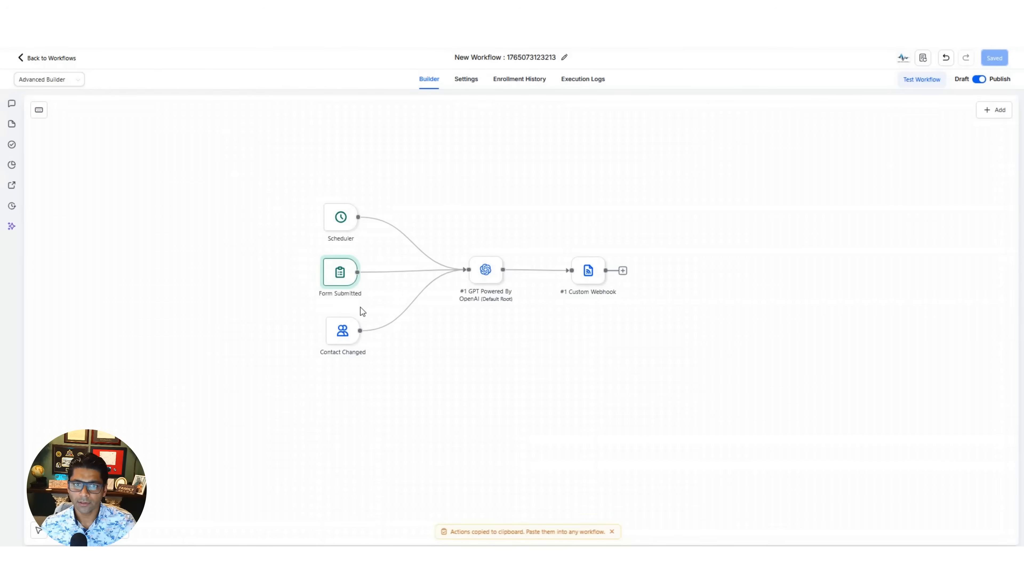
- Open the workflow's execution logs and read the full message of the GPT Powered by OpenAI event
left_click(590, 82)
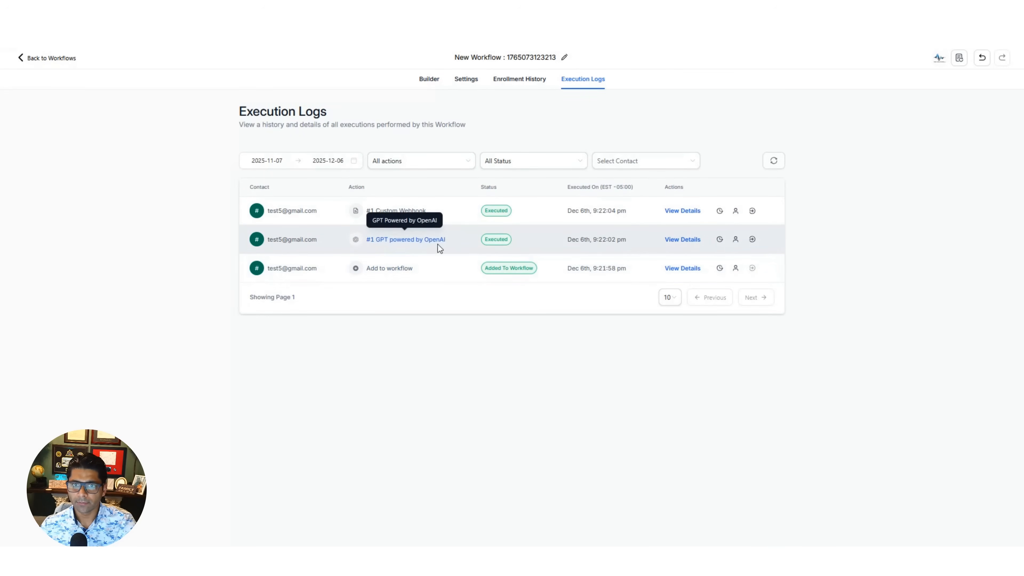
left_click(692, 242)
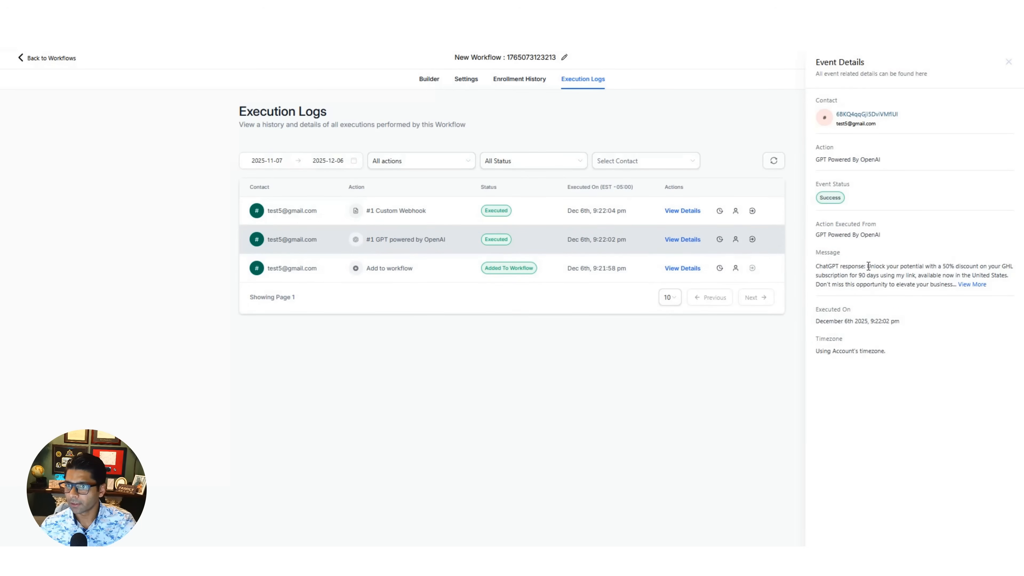
left_click_drag(866, 266, 998, 277)
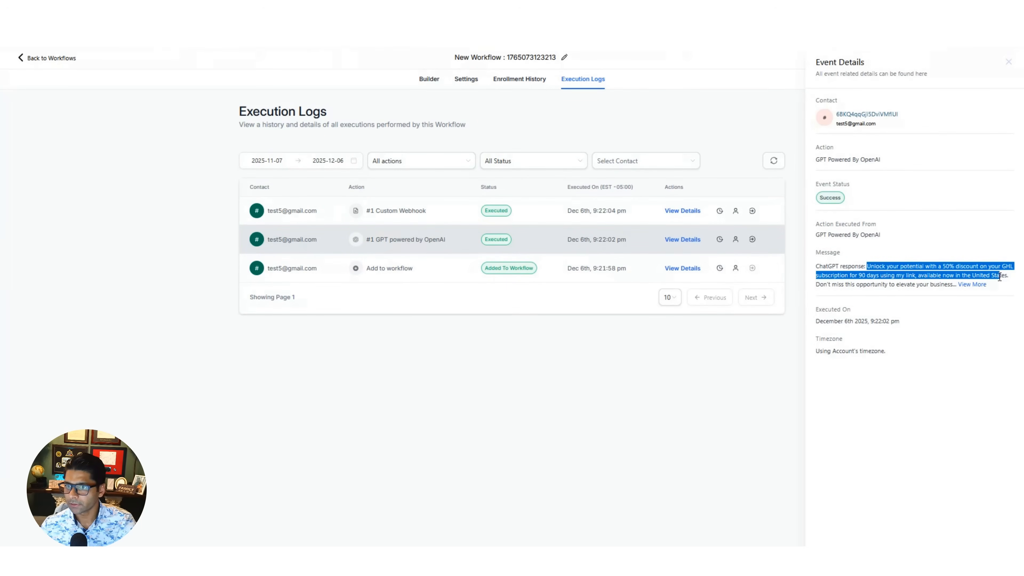
left_click(972, 285)
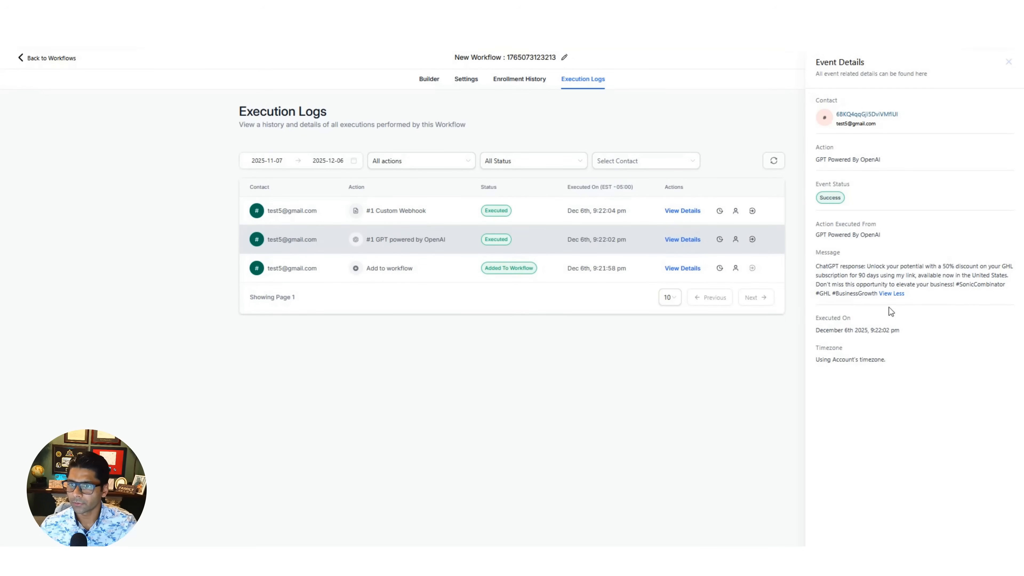
- Open the Custom Webhook event's details in the execution logs and check its response message
left_click(682, 211)
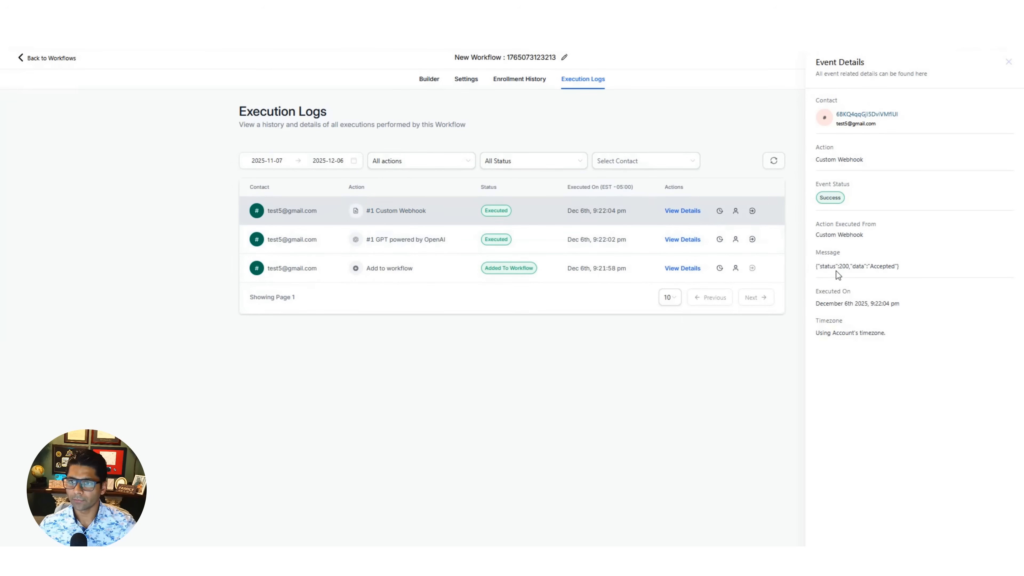
left_click_drag(816, 266, 880, 266)
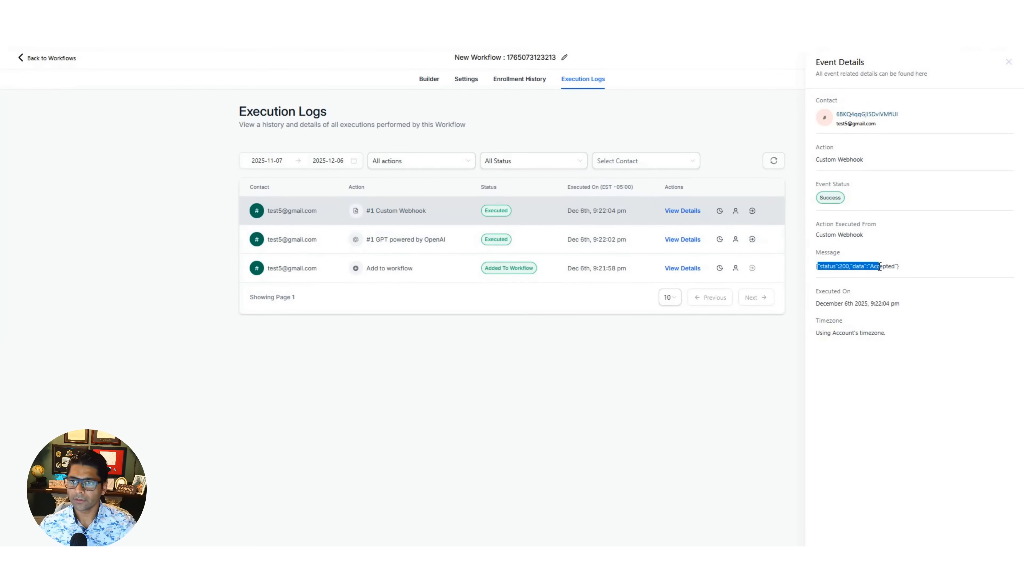
left_click(922, 264)
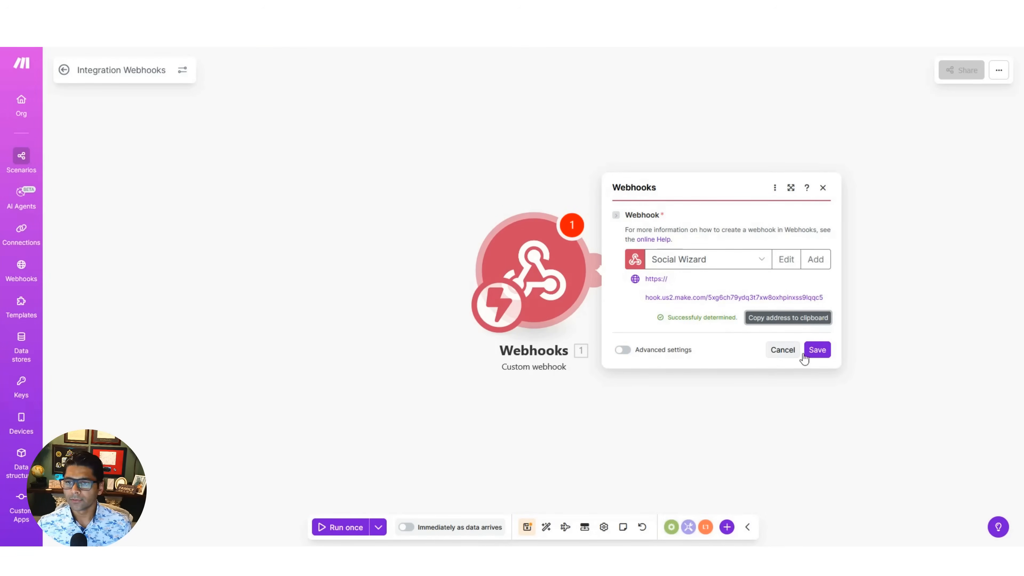
- Switch to Make, save the Social Wizard webhook and add an OpenAI Generate images module after it
left_click(818, 350)
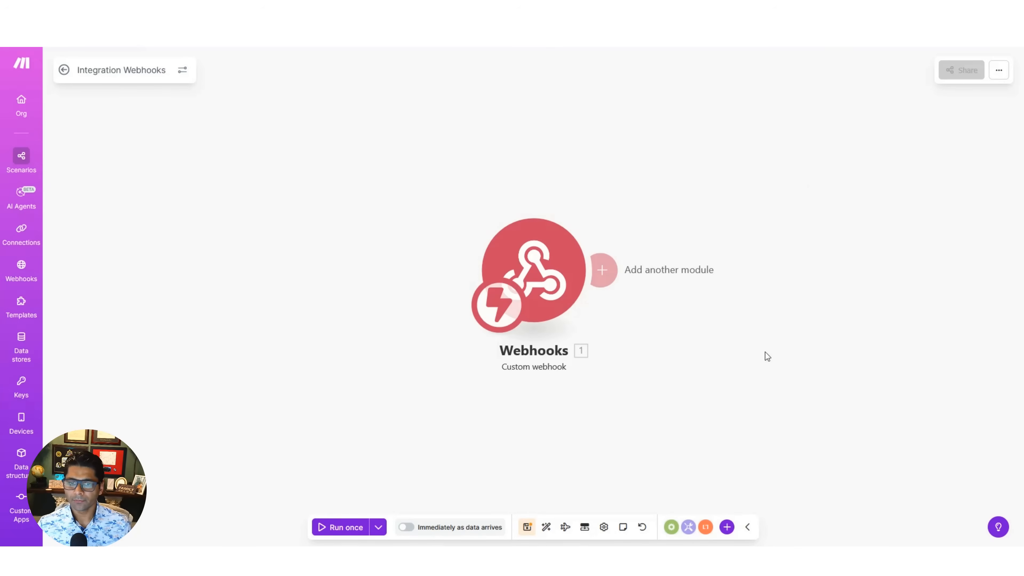
left_click_drag(656, 343, 475, 333)
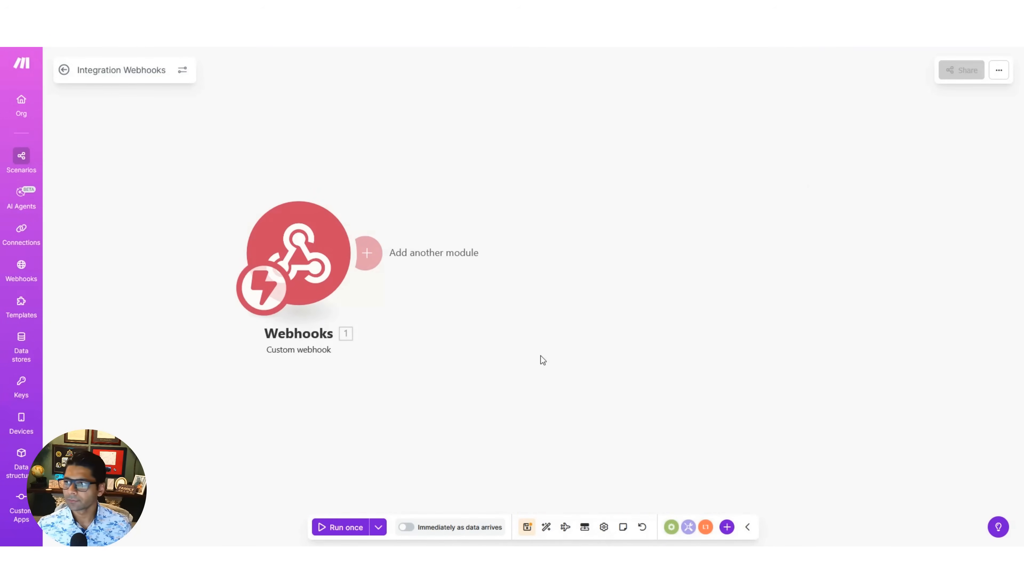
left_click(367, 252)
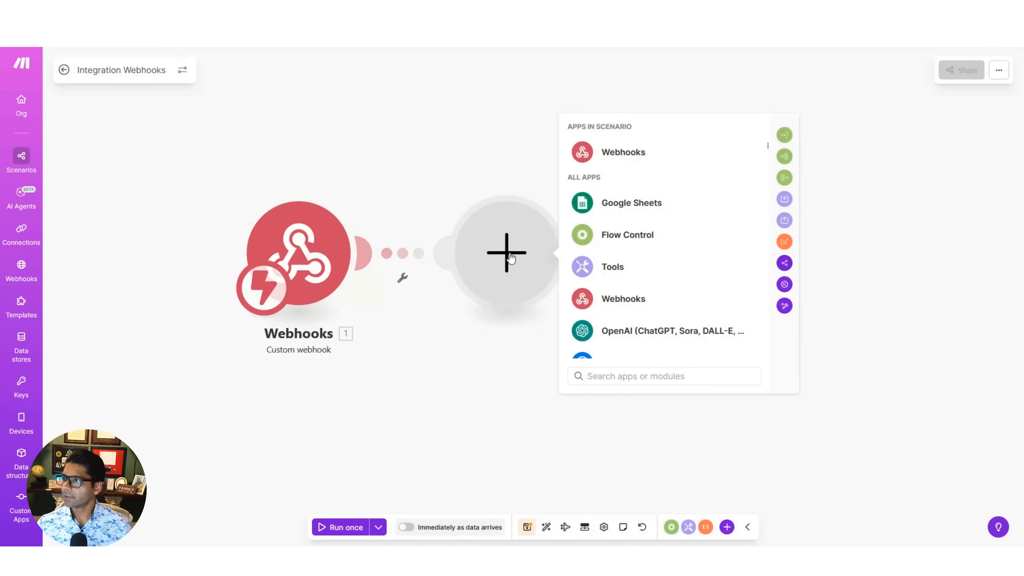
left_click(656, 340)
scroll(681, 316, "down", 5)
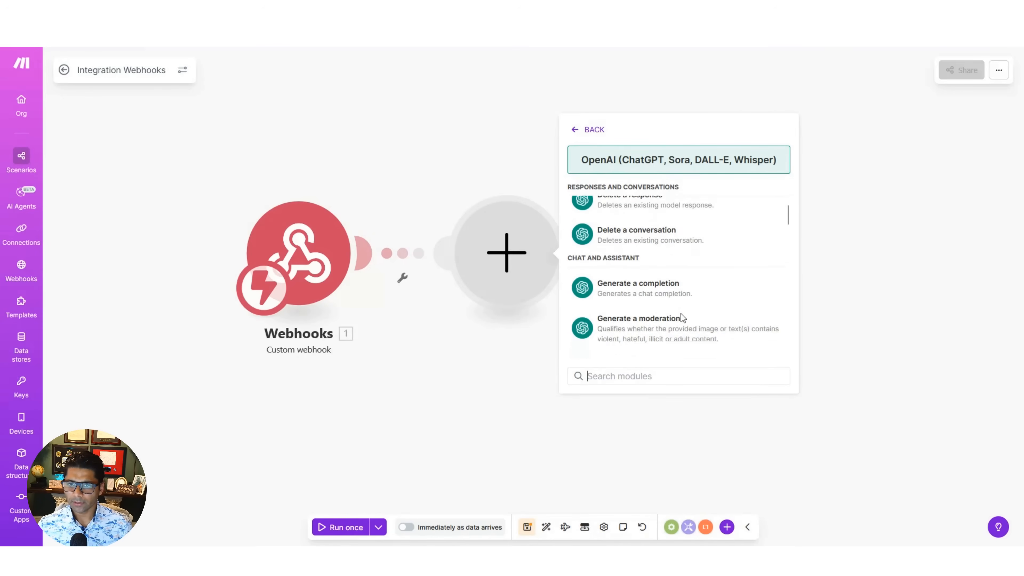
scroll(681, 318, "down", 5)
left_click(661, 221)
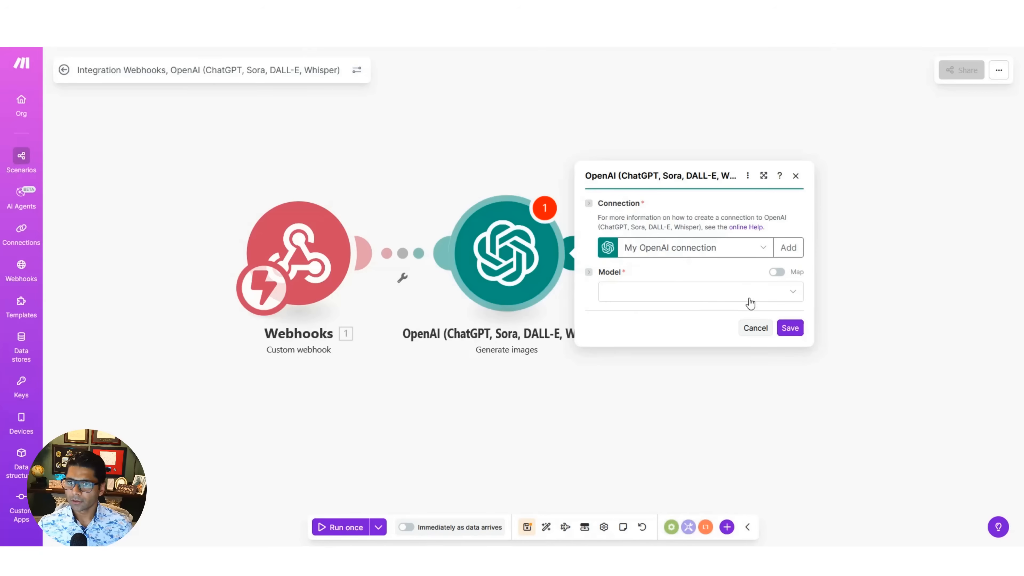
- Set the image module's model to Dall-E 3, use the webhook's caption as its prompt and save it
left_click(794, 297)
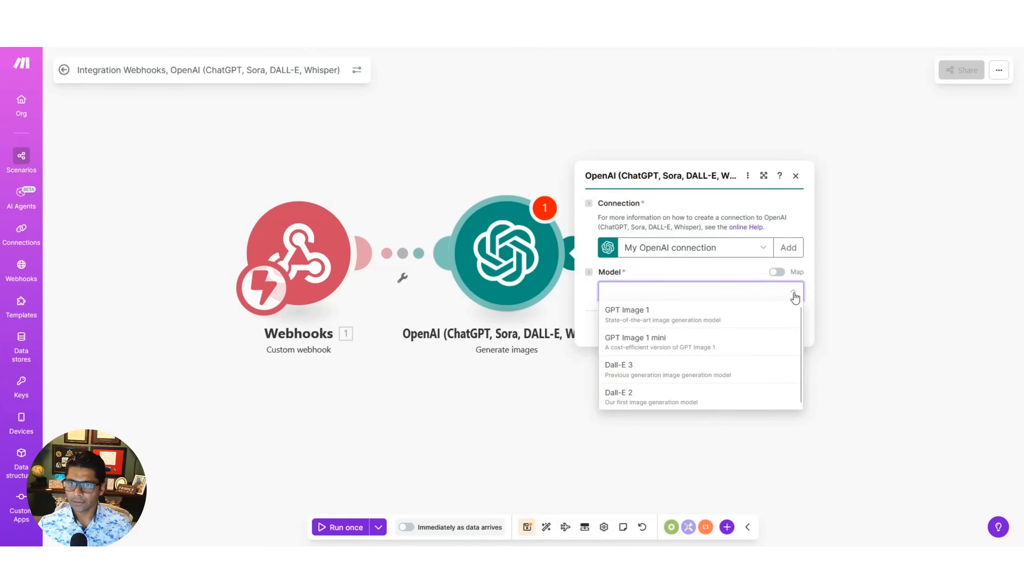
left_click(667, 369)
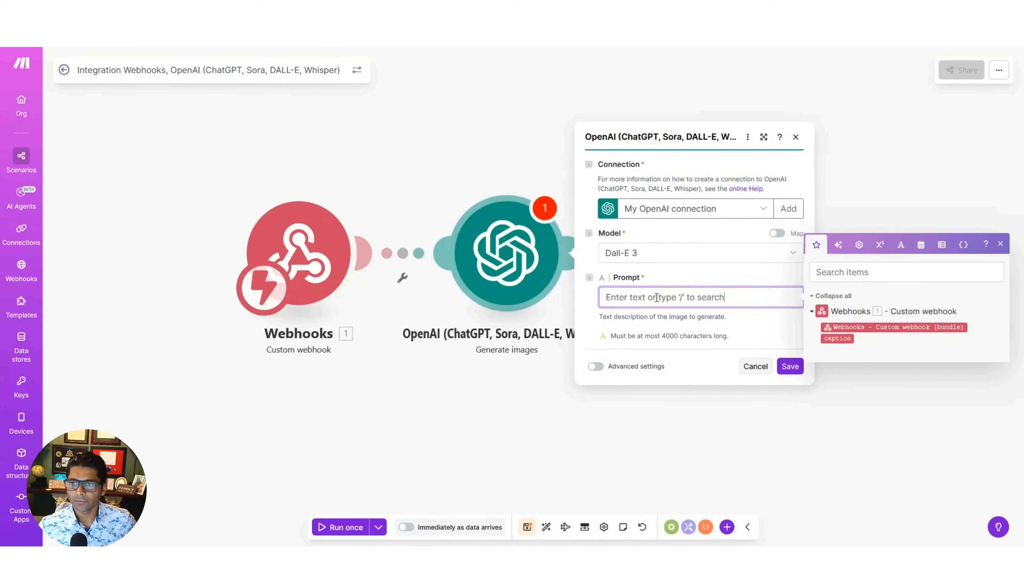
left_click(837, 338)
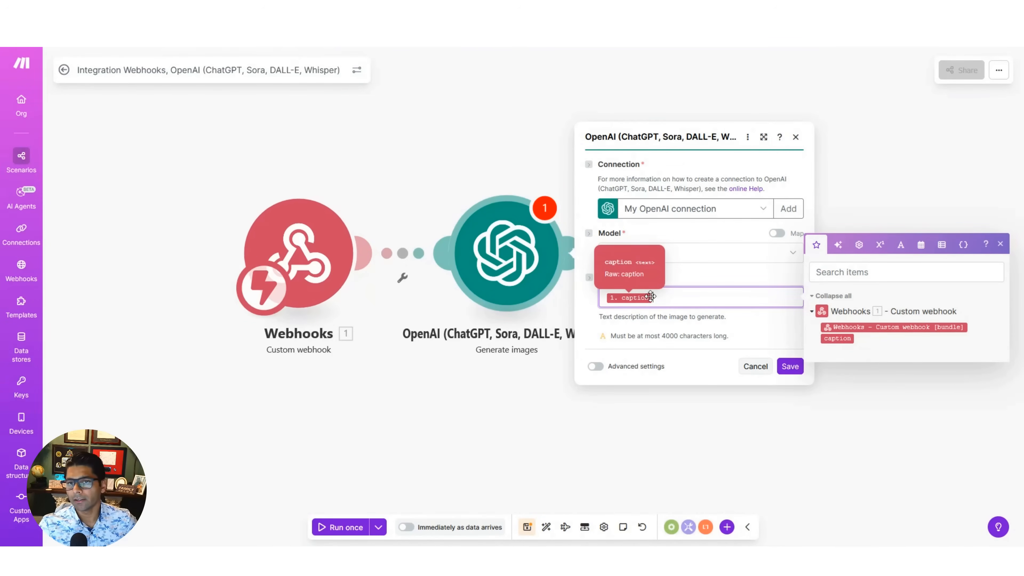
left_click(789, 365)
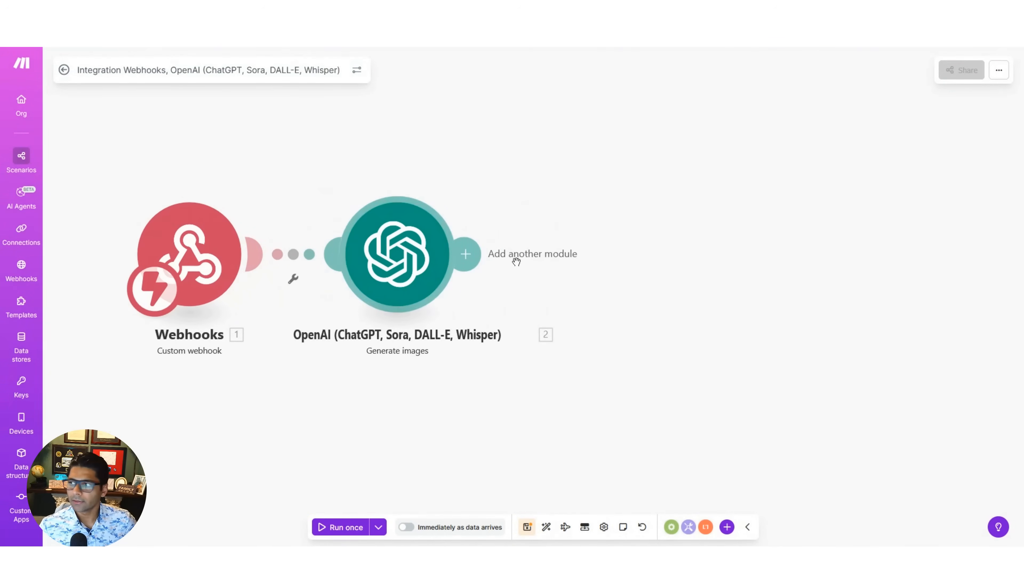
- Add an Instagram for Business (Facebook login) Create a photo post module after the OpenAI module
left_click(473, 252)
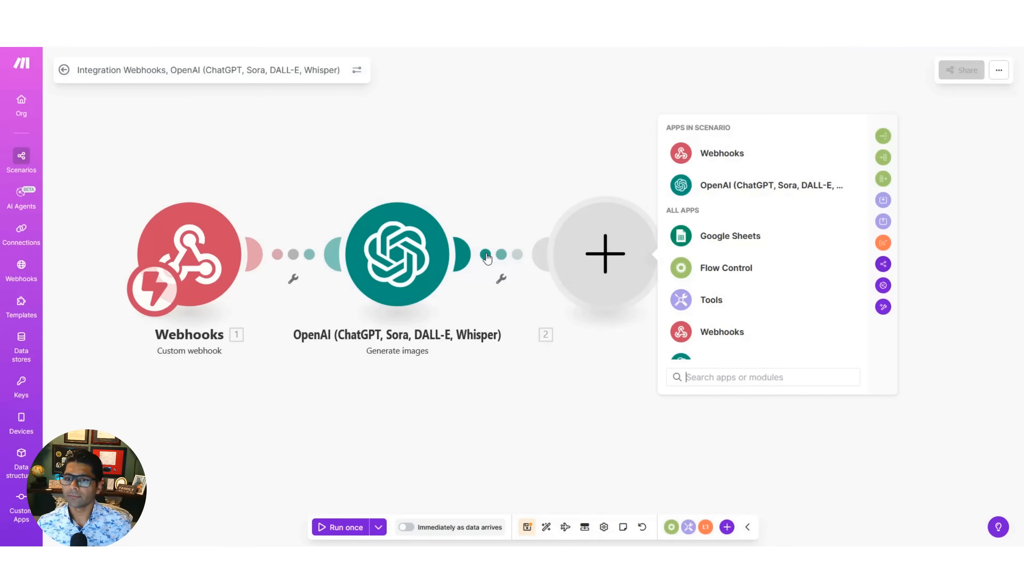
scroll(743, 308, "down", 6)
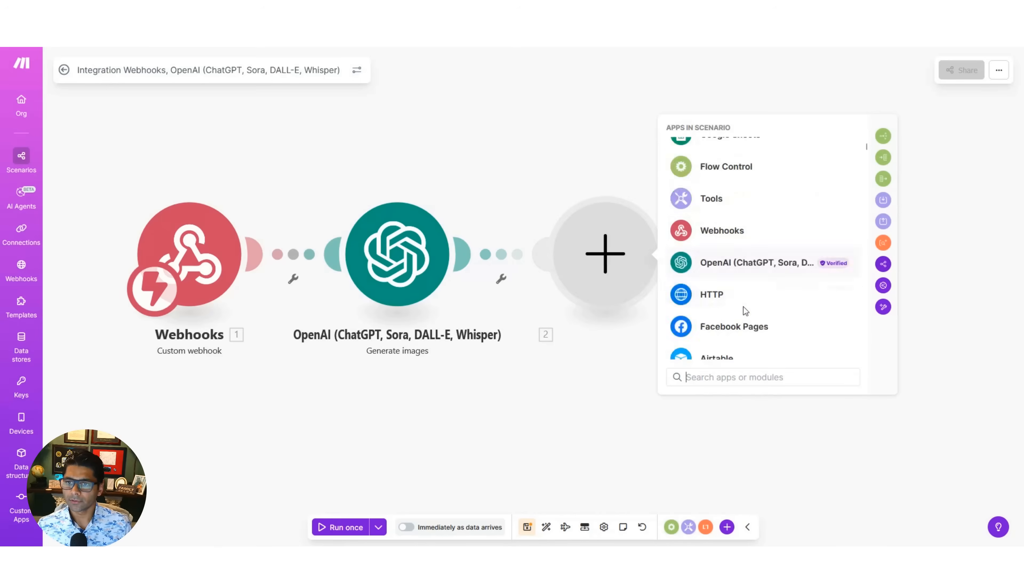
scroll(730, 322, "down", 5)
left_click(738, 331)
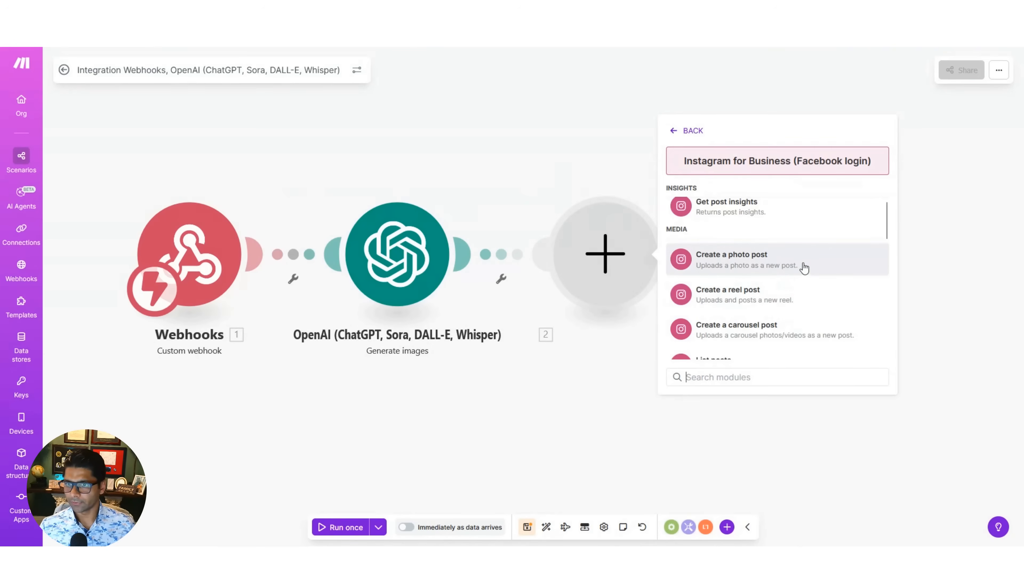
scroll(804, 268, "down", 1)
left_click(785, 229)
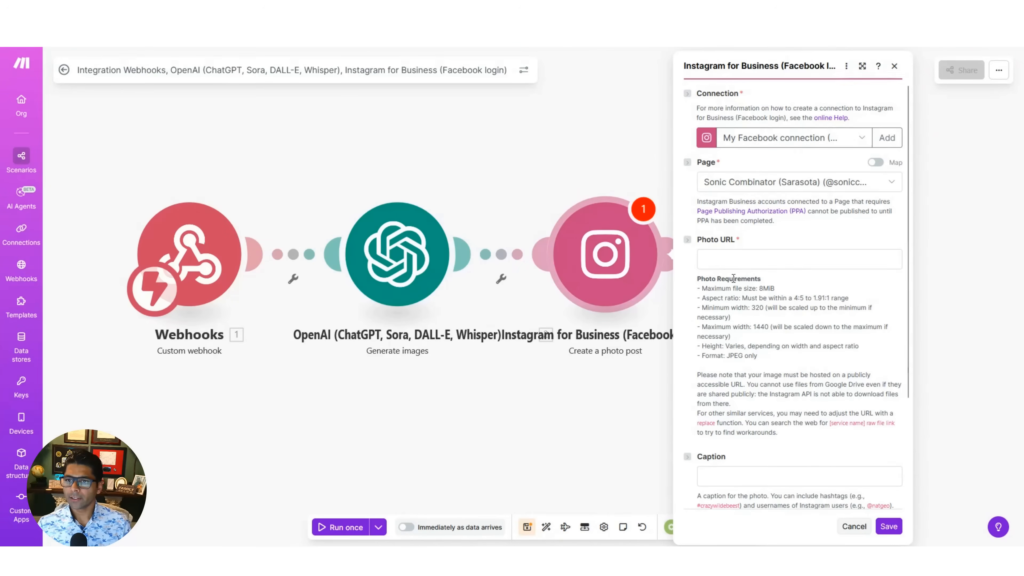
- Map the Instagram post's Photo URL to the URL item inside the OpenAI module's Images[] output
left_click(754, 260)
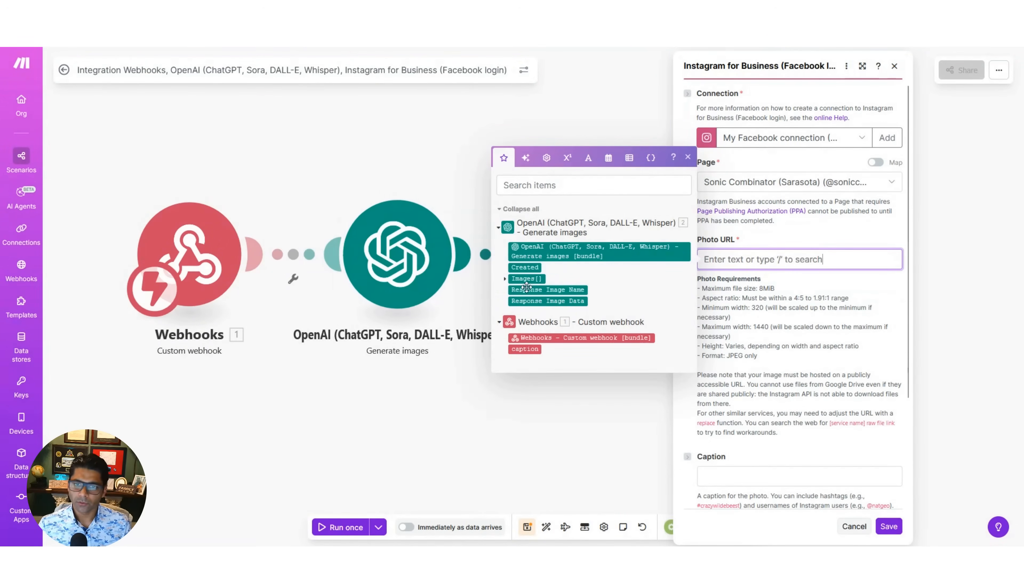
left_click(504, 282)
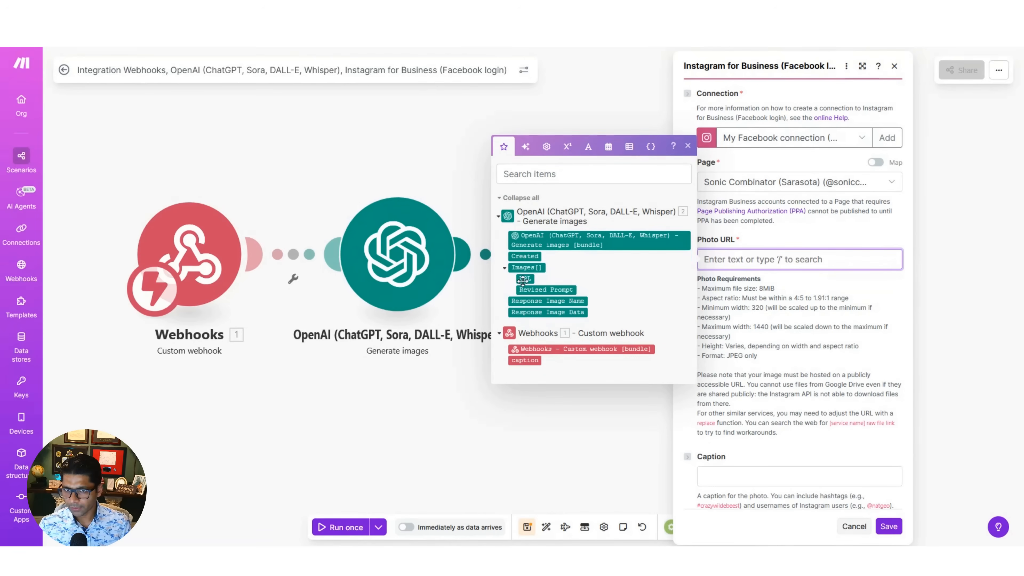
left_click(524, 279)
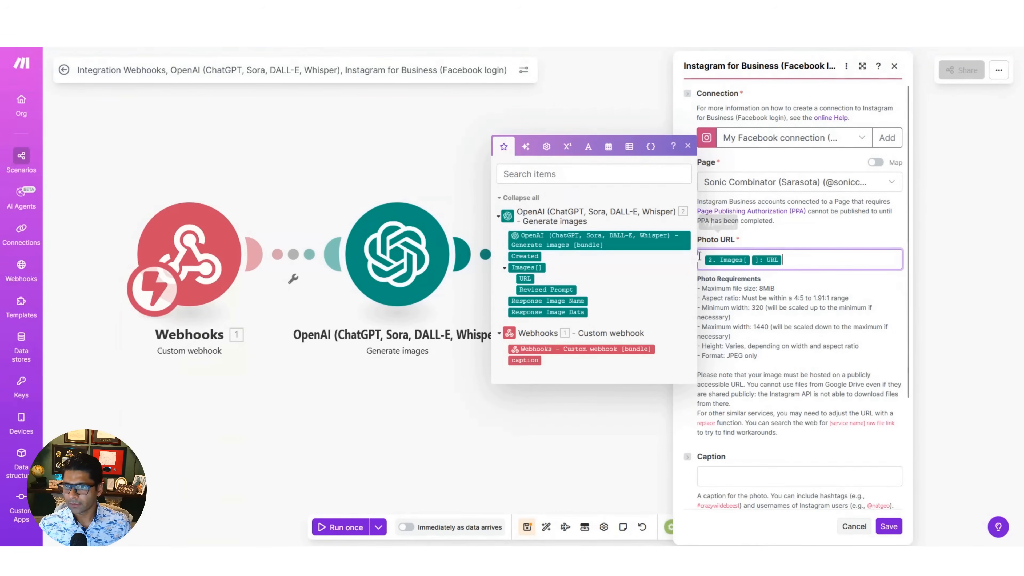
left_click(812, 308)
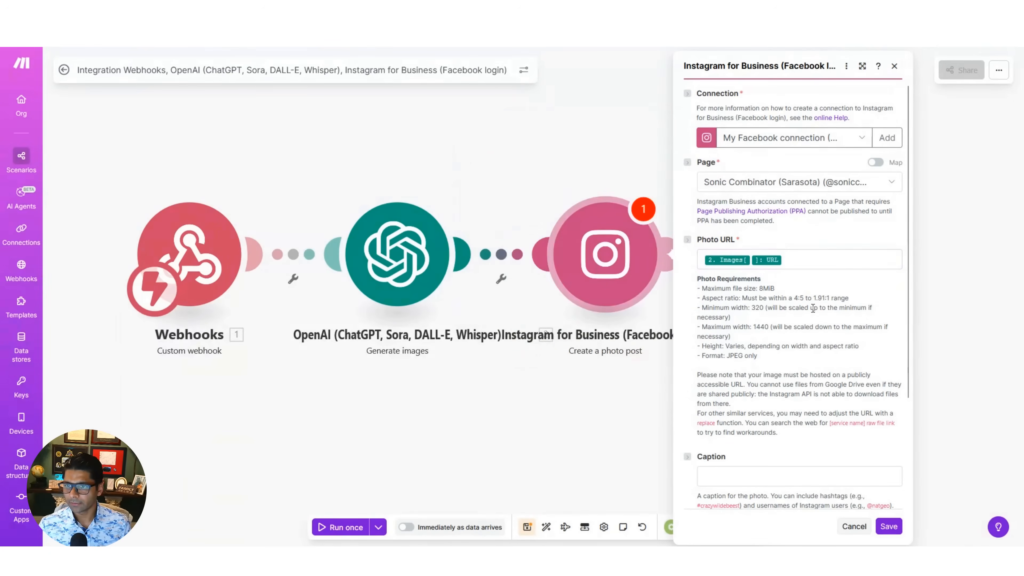
- Map the Instagram post's Caption to the webhook's caption value and save the module
scroll(804, 328, "down", 2)
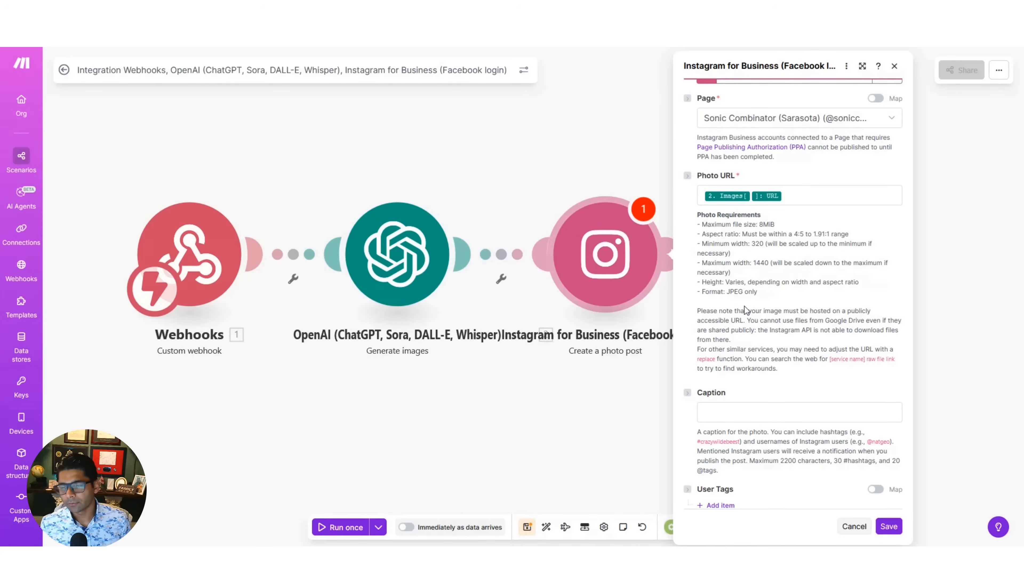
scroll(754, 327, "down", 2)
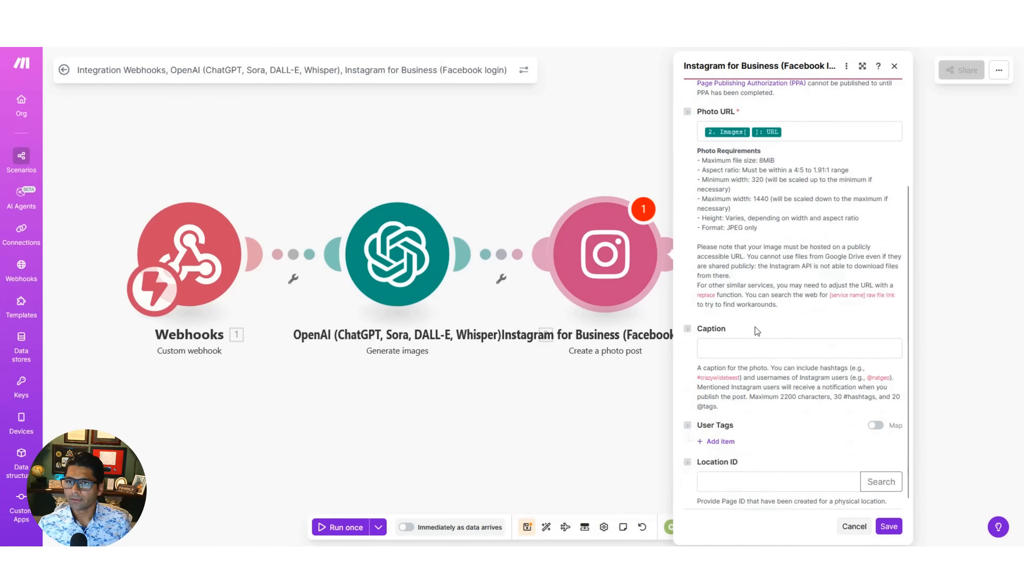
left_click(759, 350)
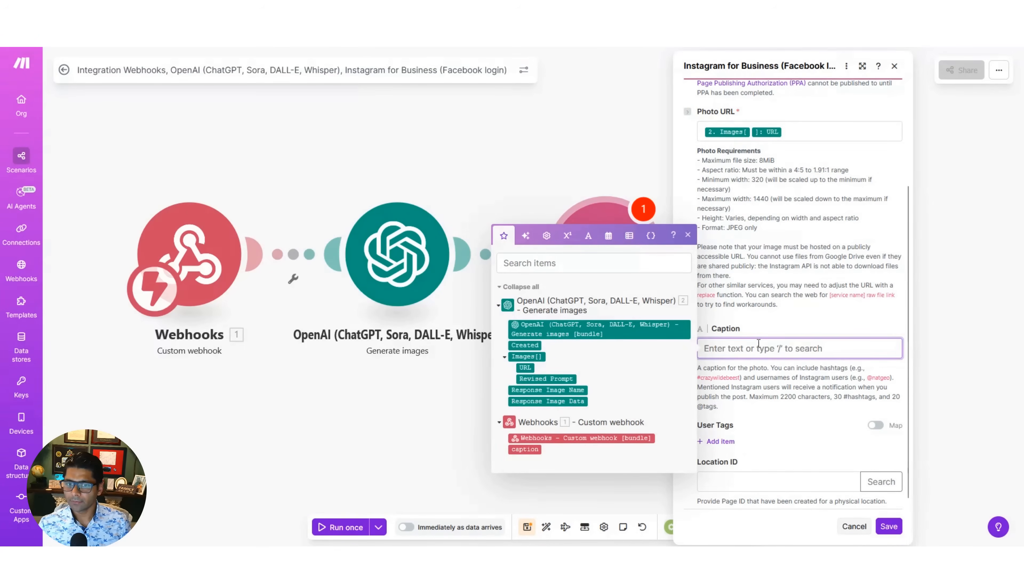
left_click(528, 450)
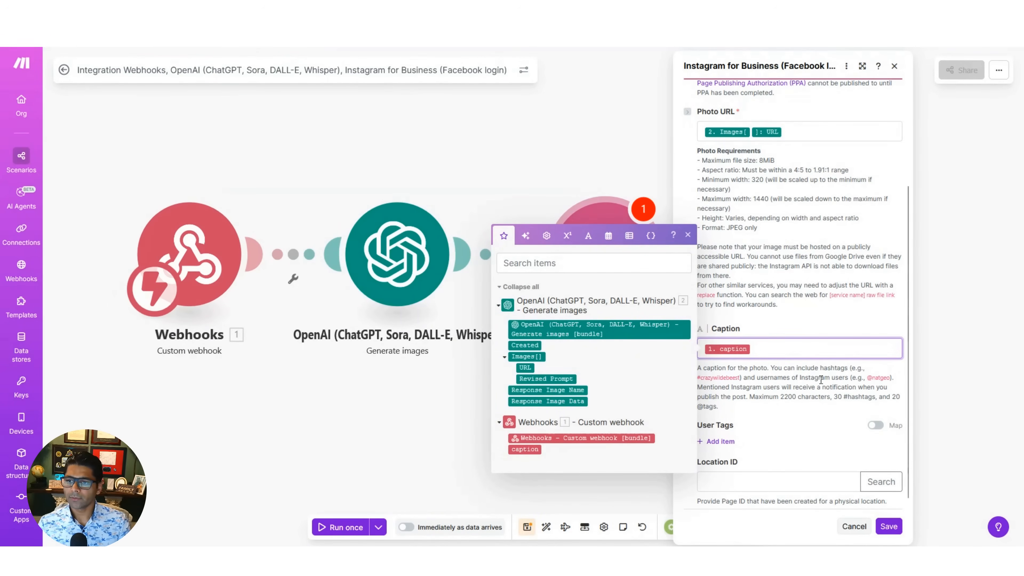
left_click(890, 528)
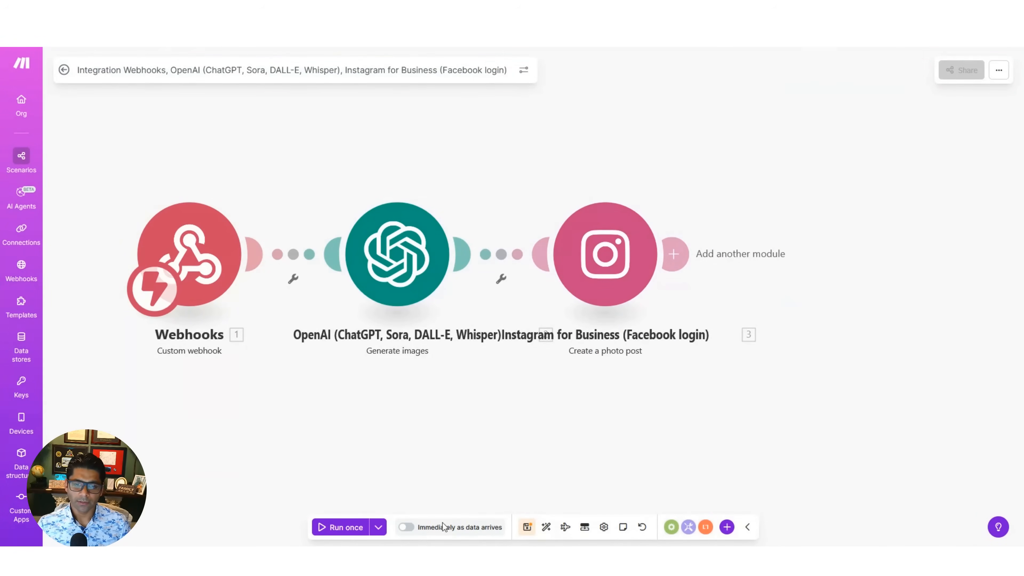
- Save the scenario, activate it to run immediately as data arrives and limit it to 10 maximum runs per minute
left_click(406, 528)
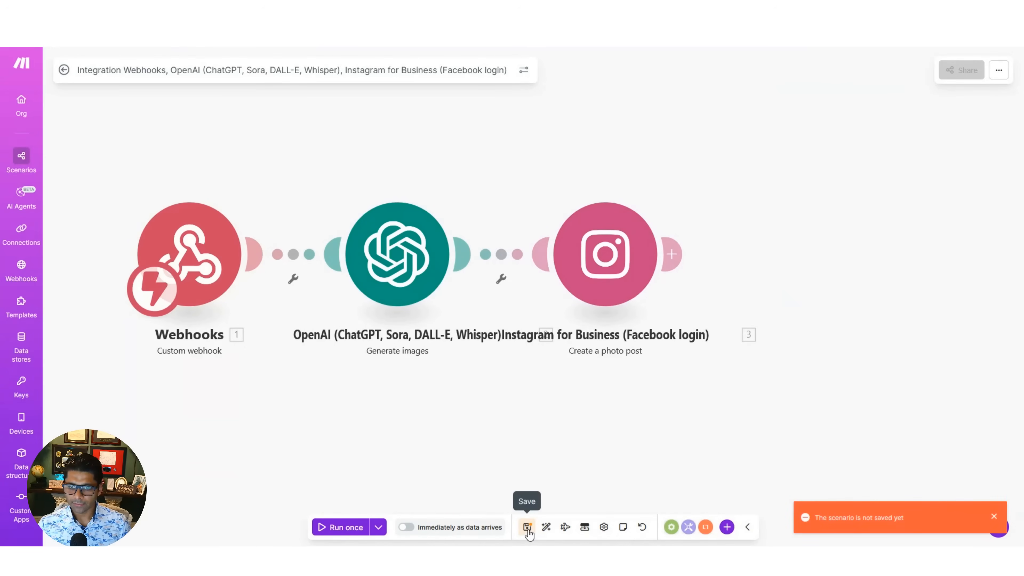
left_click(526, 529)
left_click(406, 527)
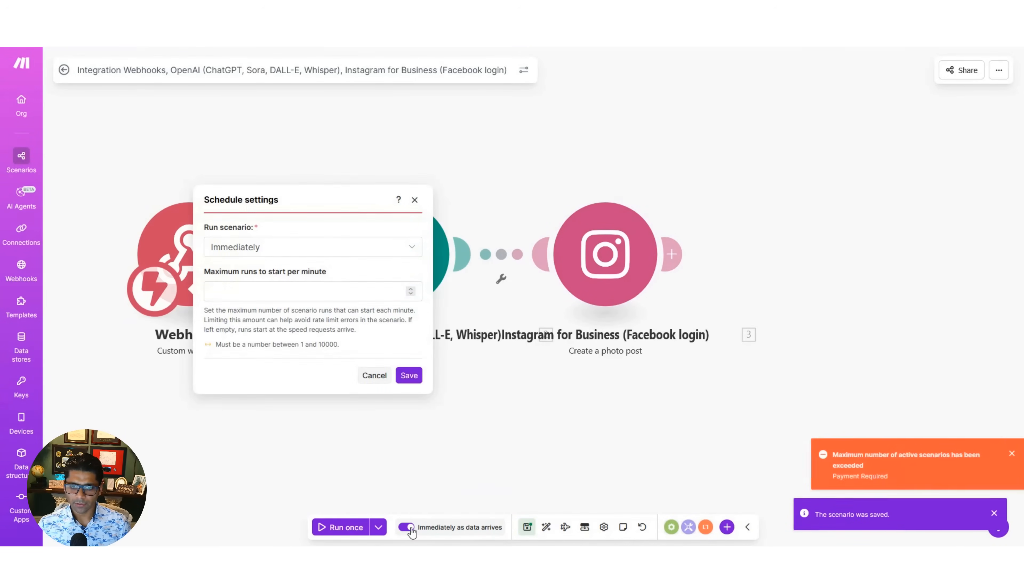
left_click(279, 293)
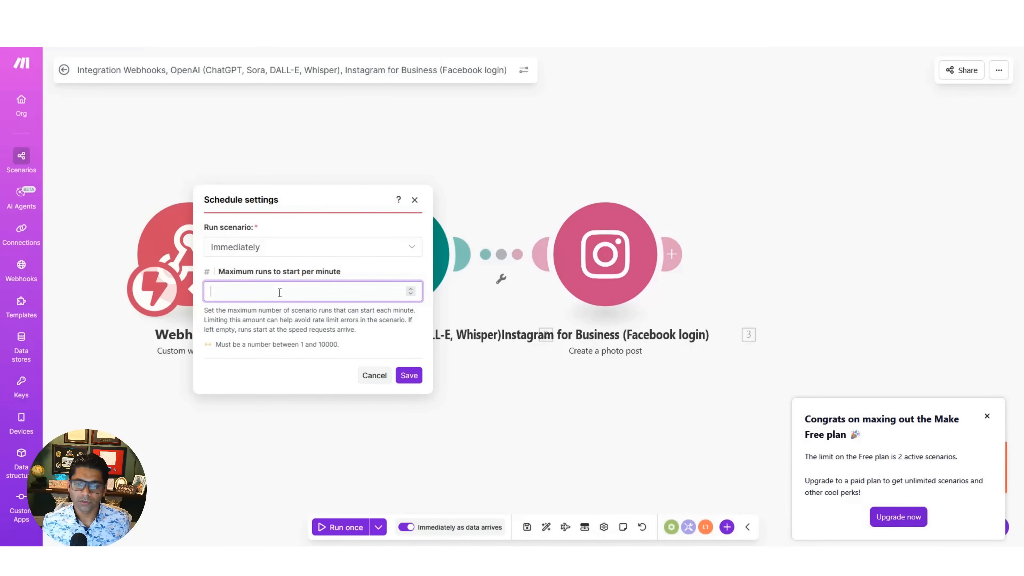
type("10")
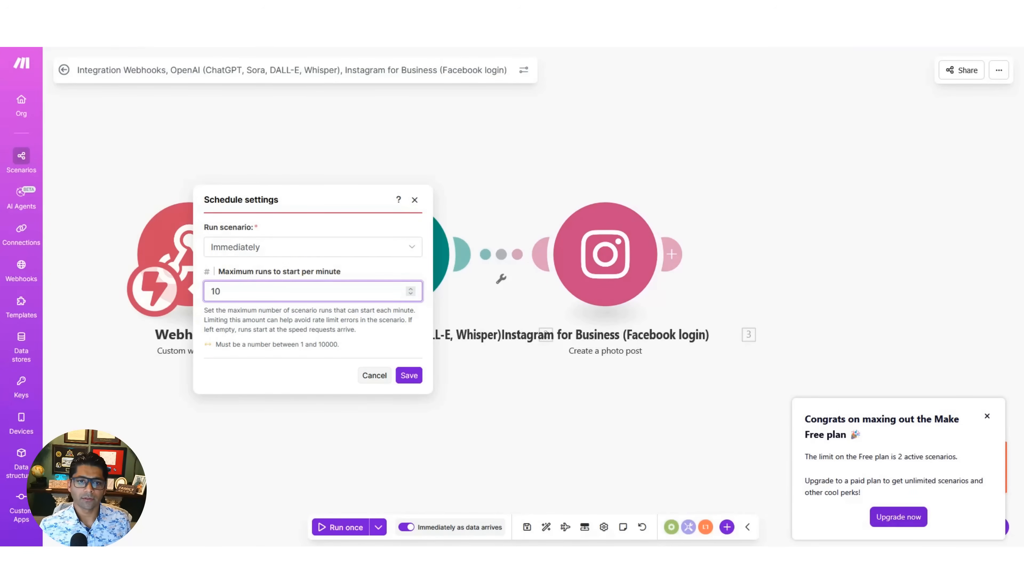
left_click(289, 321)
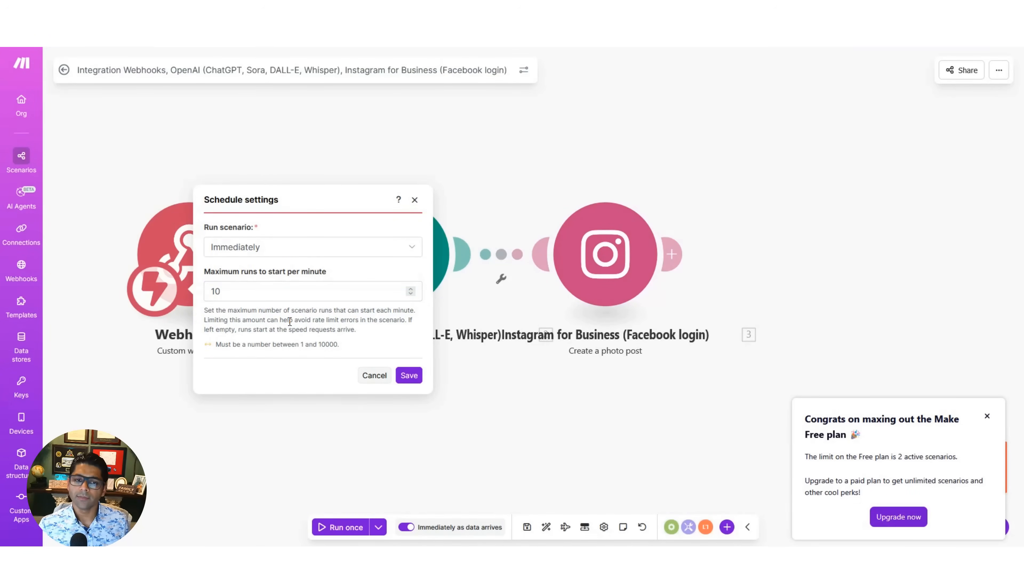
left_click(409, 375)
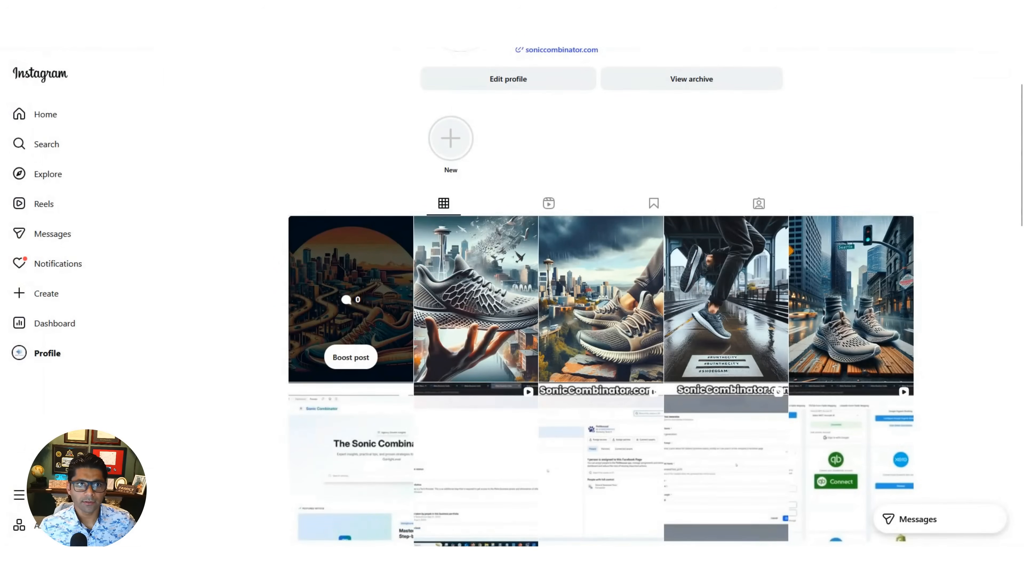
- Switch to Instagram and look over the existing posts on the soniccombinator profile
left_click(48, 33)
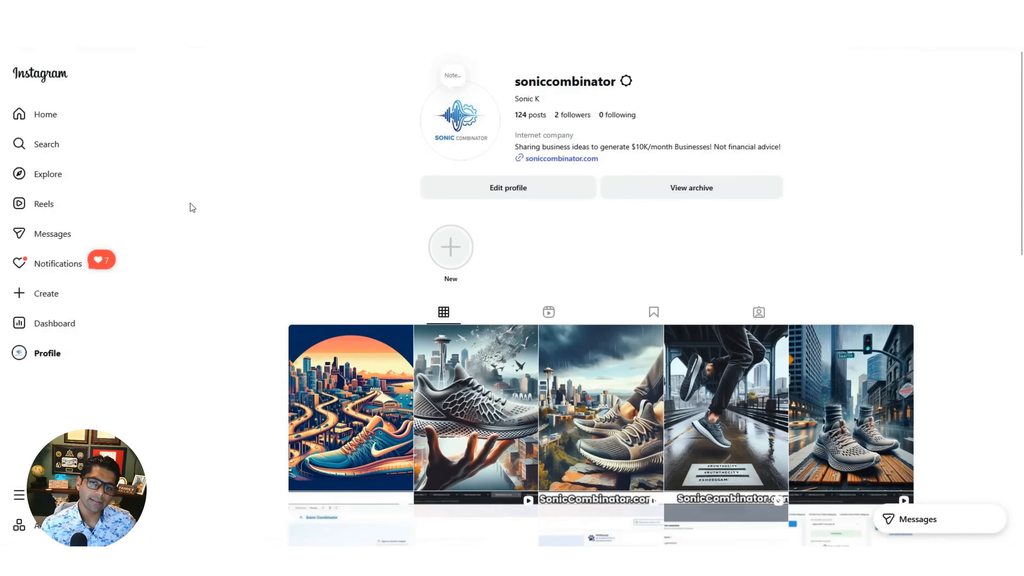
scroll(221, 230, "down", 3)
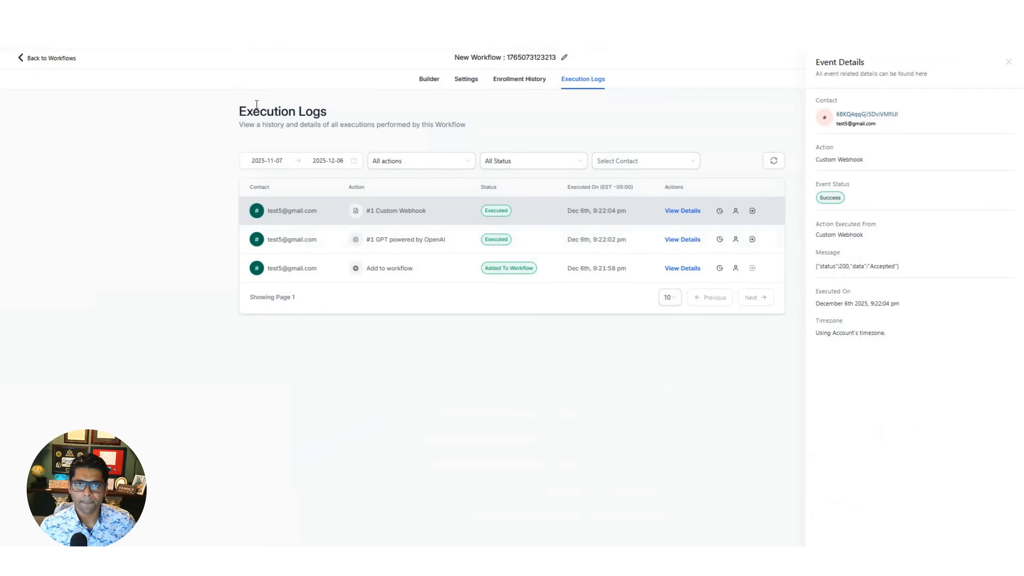
- Switch to the HighLevel workflow's builder and run a workflow test for the Gmail test contact
left_click(428, 82)
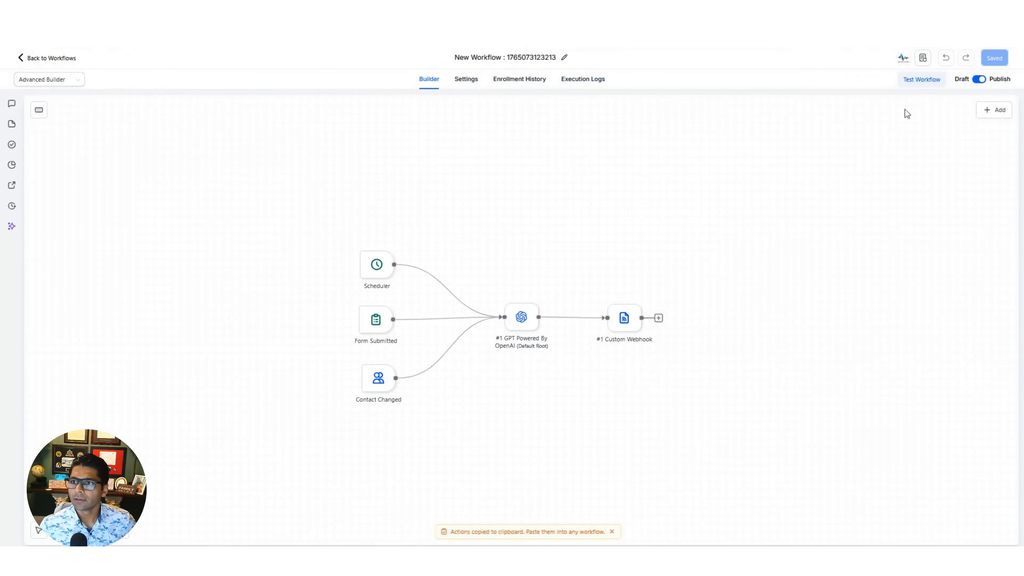
left_click(922, 81)
left_click(900, 163)
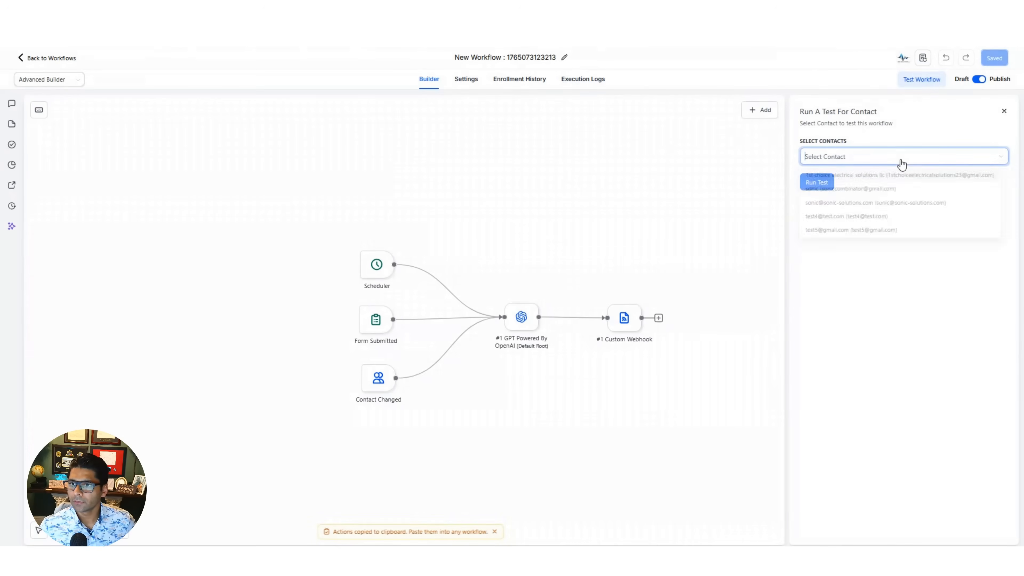
left_click(842, 237)
left_click(879, 292)
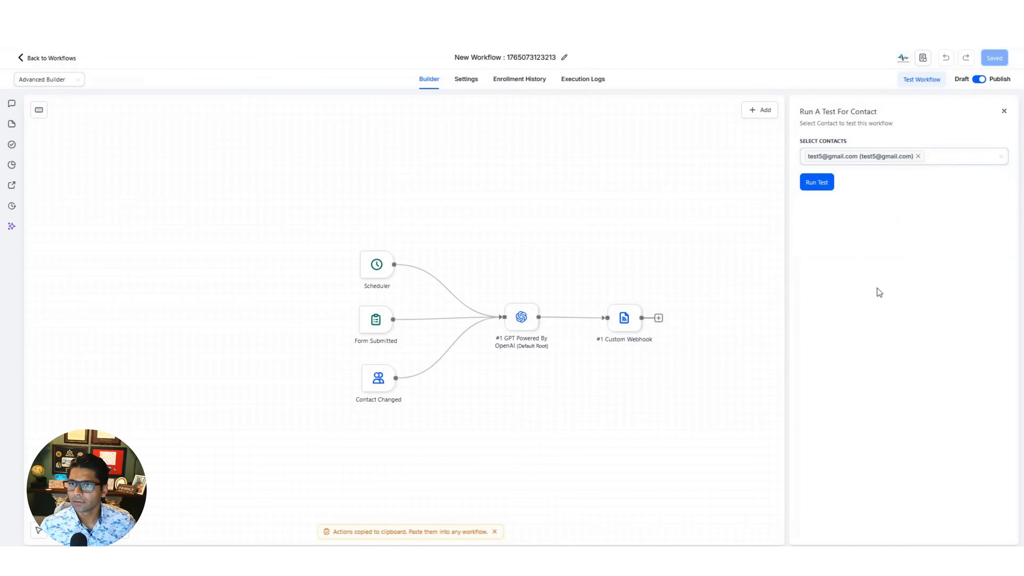
left_click(815, 188)
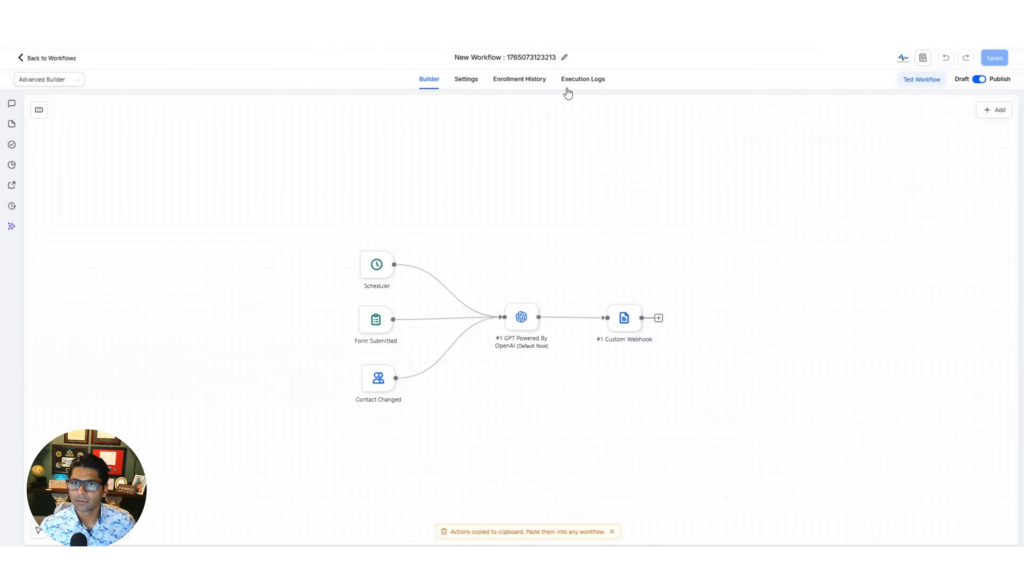
- Refresh the workflow's execution logs and examine the details of the latest GPT powered by OpenAI and Custom Webhook events
left_click(582, 79)
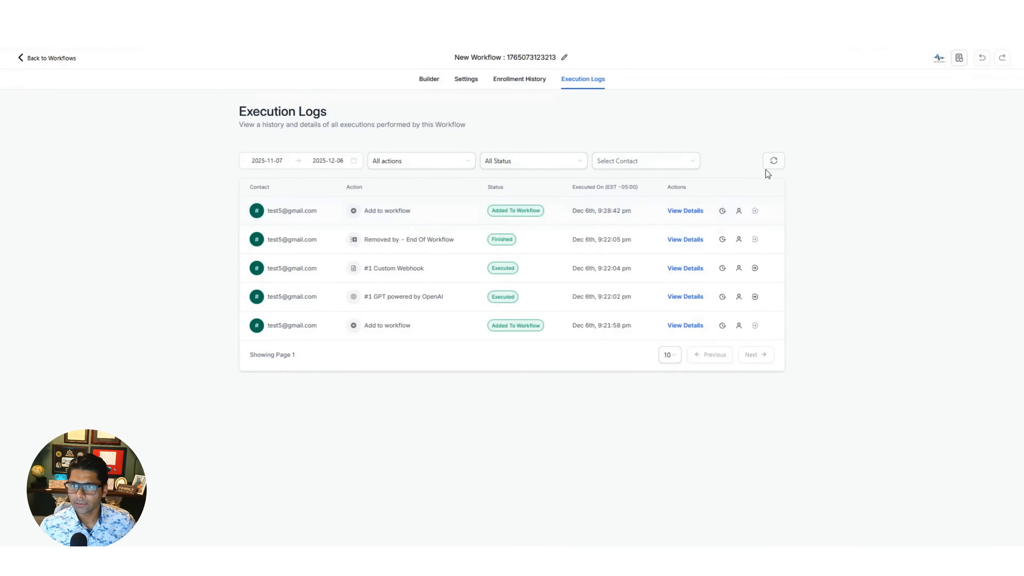
left_click(770, 164)
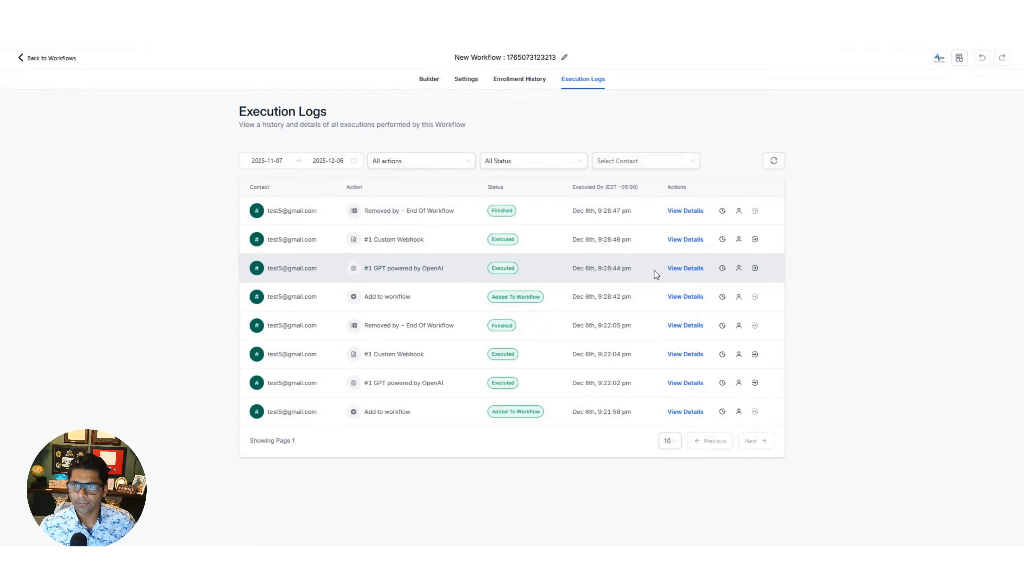
left_click(684, 270)
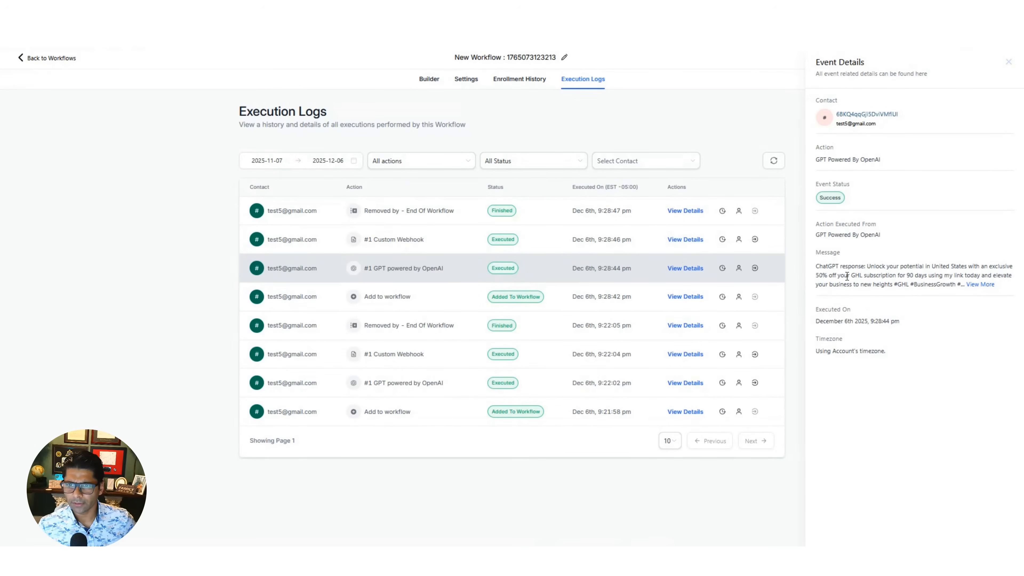
left_click(684, 239)
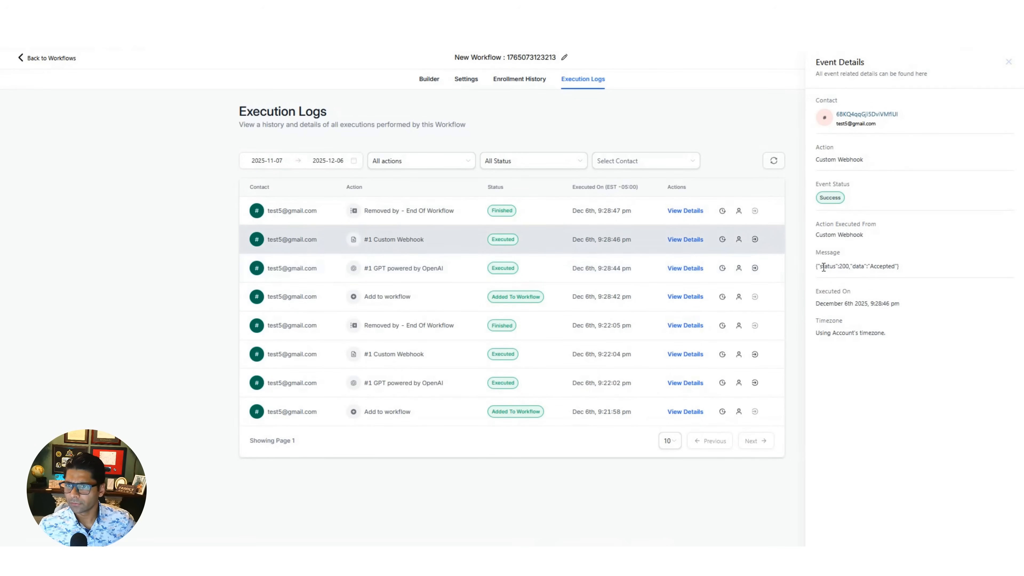
left_click_drag(820, 266, 906, 269)
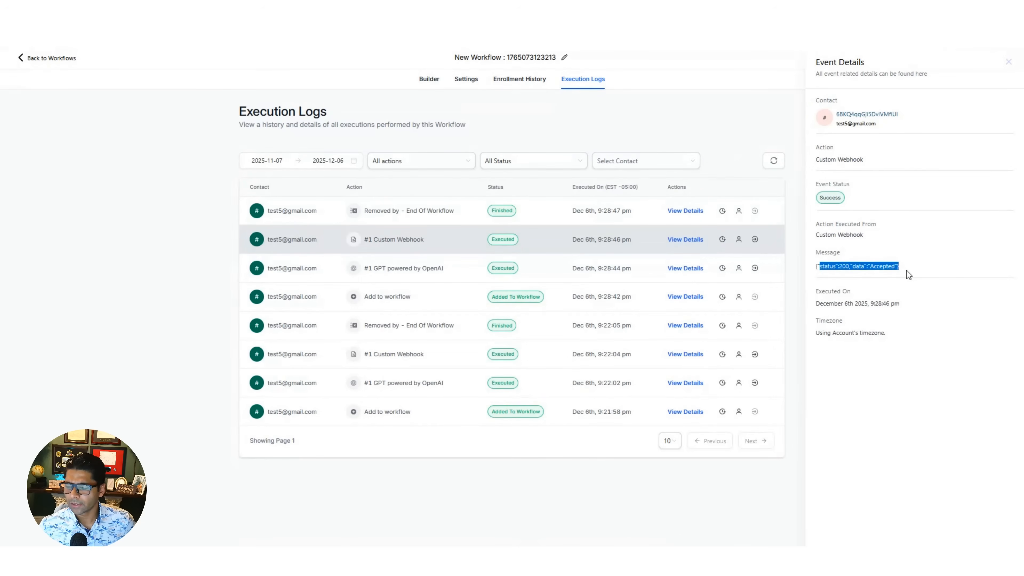
left_click(911, 270)
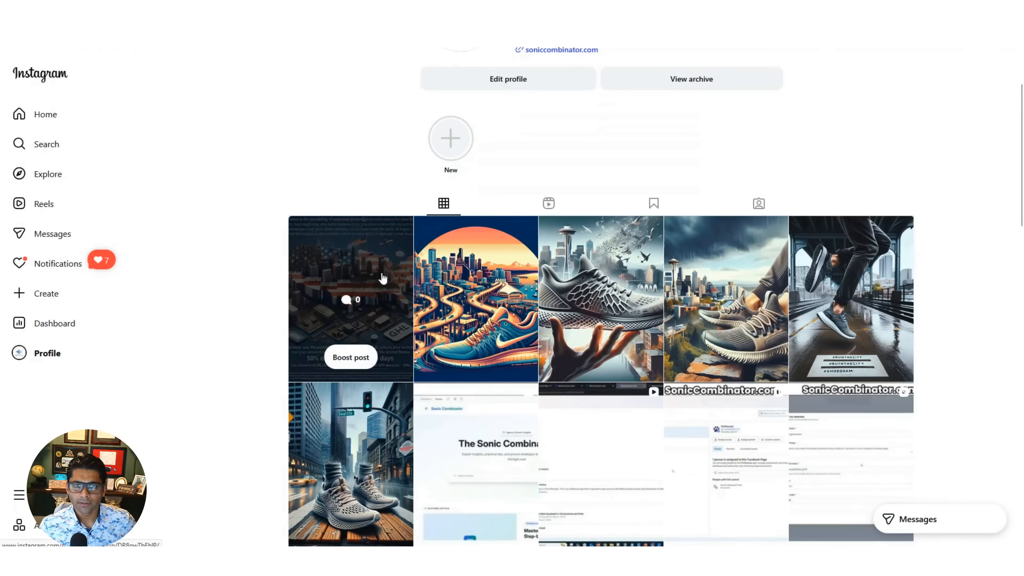
- Switch to Instagram, open the newest post on the profile to check its image and caption, and close it
left_click(351, 277)
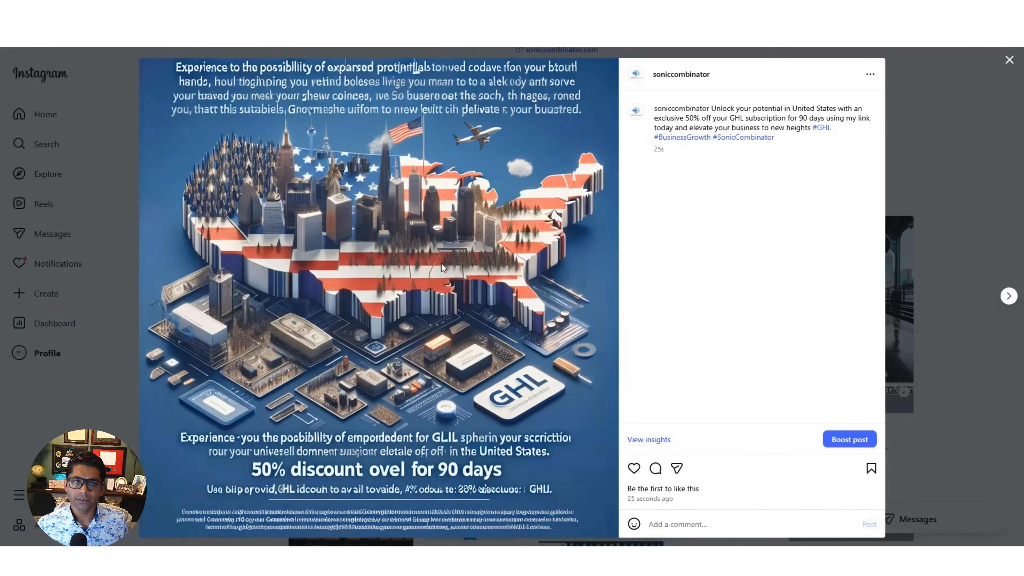
left_click(976, 114)
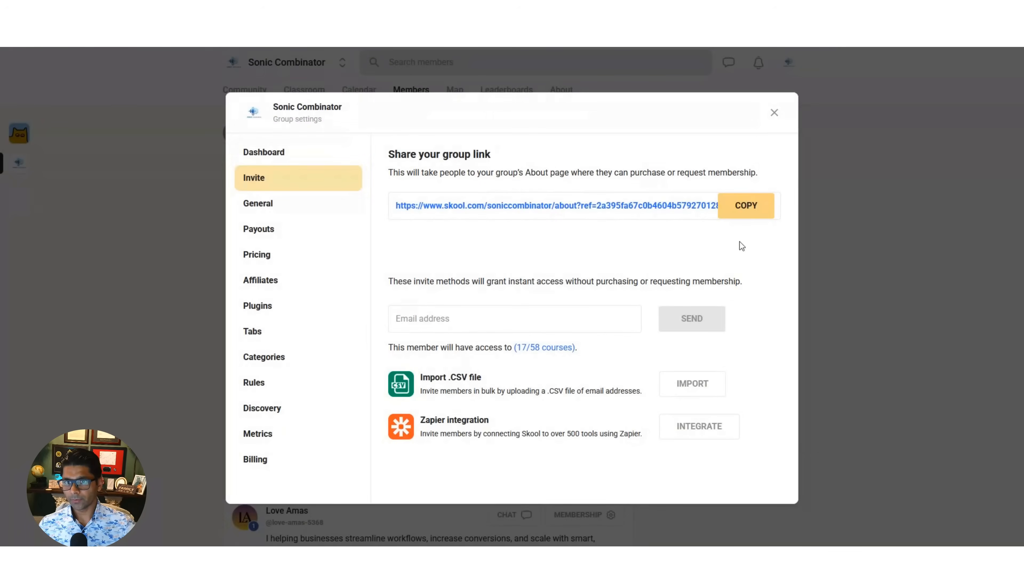
- Switch to Skool, copy the Sonic Combinator group's share link from its invite settings and open the group calendar
left_click(746, 206)
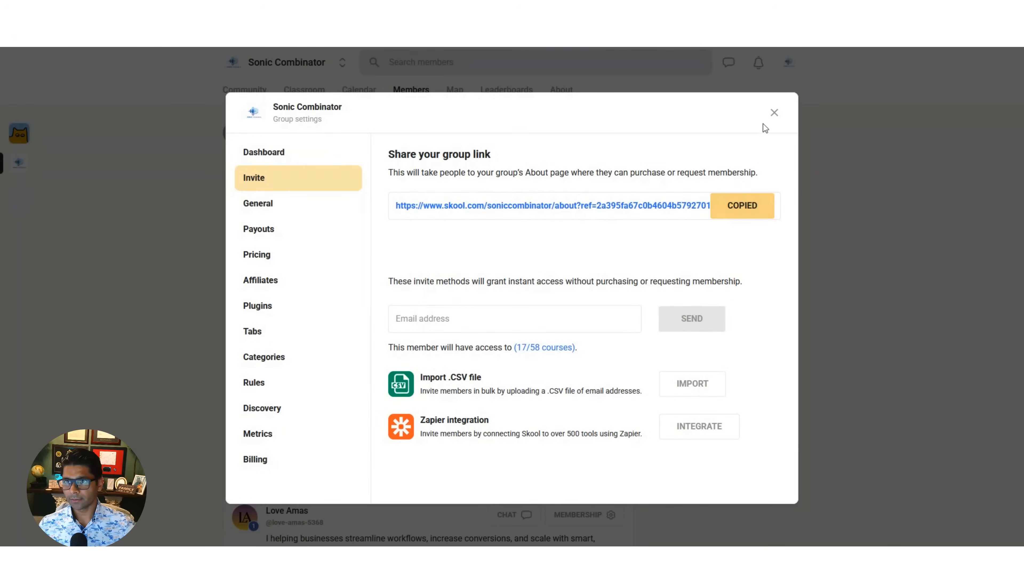
left_click(774, 113)
left_click(359, 90)
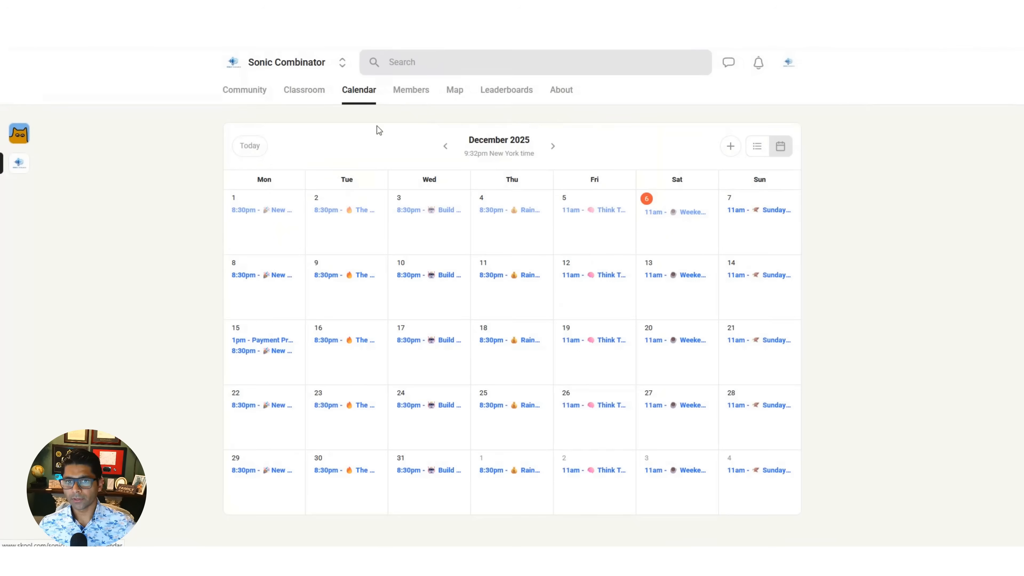